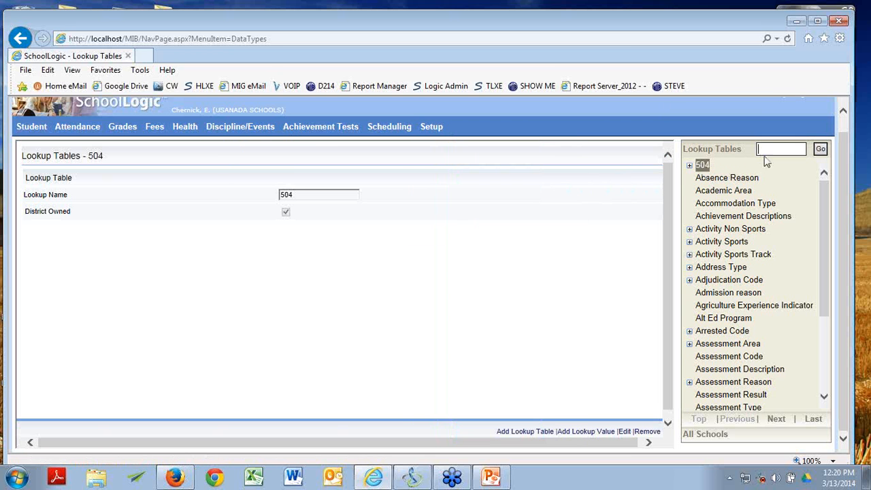
Step: Search the lookup tables for 'inciden' and open the Incident Action table's values
text(inciden)
key(Return)
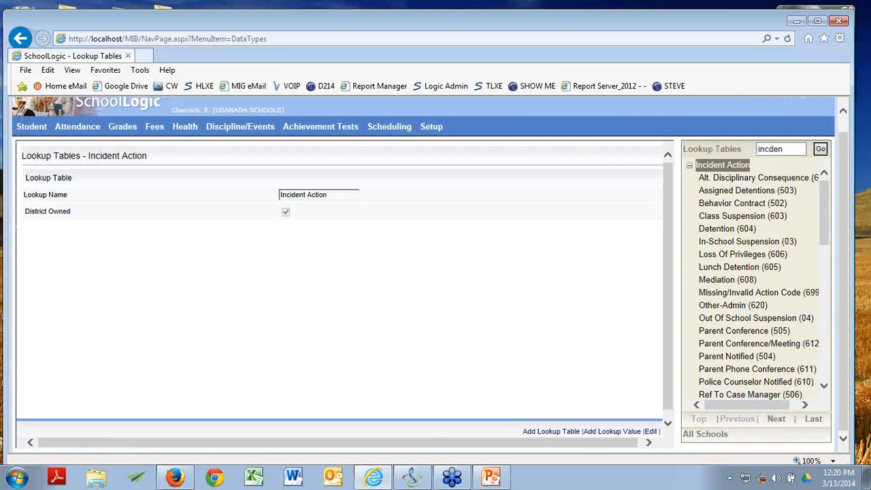
click(491, 477)
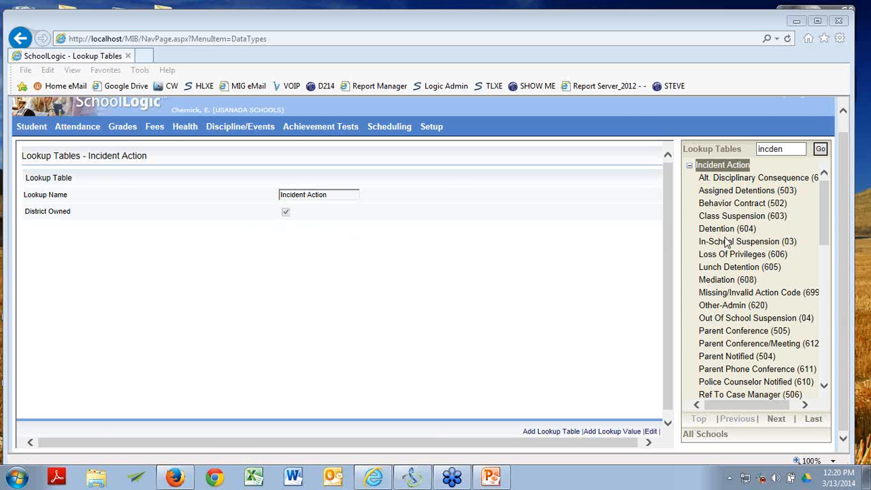
mouse_move(830, 218)
mouse_down()
mouse_move(819, 264)
mouse_move(823, 214)
mouse_up()
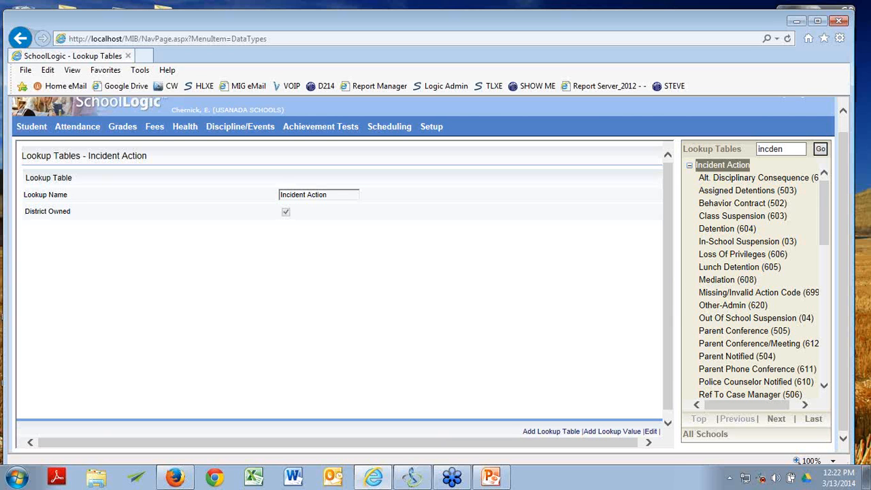
Step: Replace the lookup search text with 'parent' to load the Parental Involvement table
key(alt+Tab)
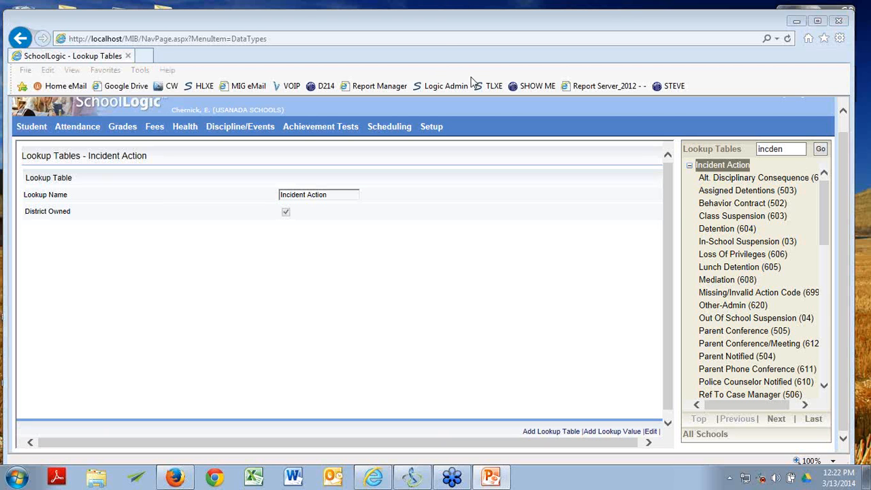
drag(796, 151, 752, 155)
text(parent)
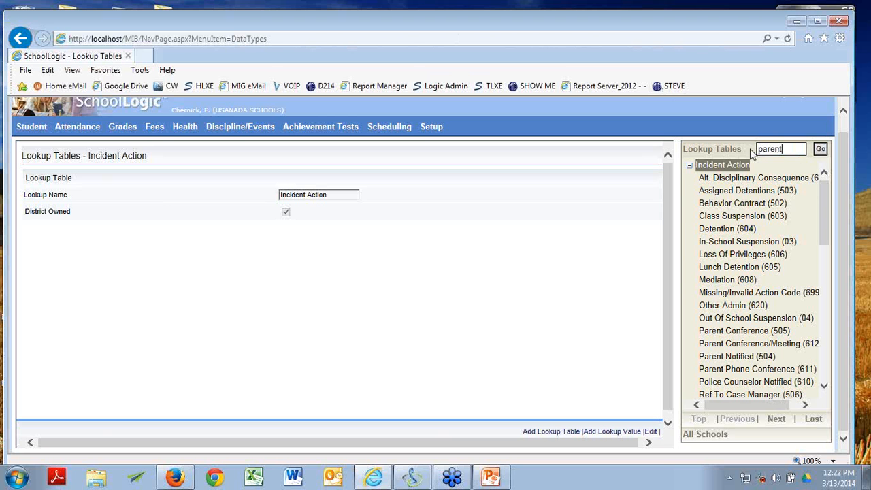
key(Return)
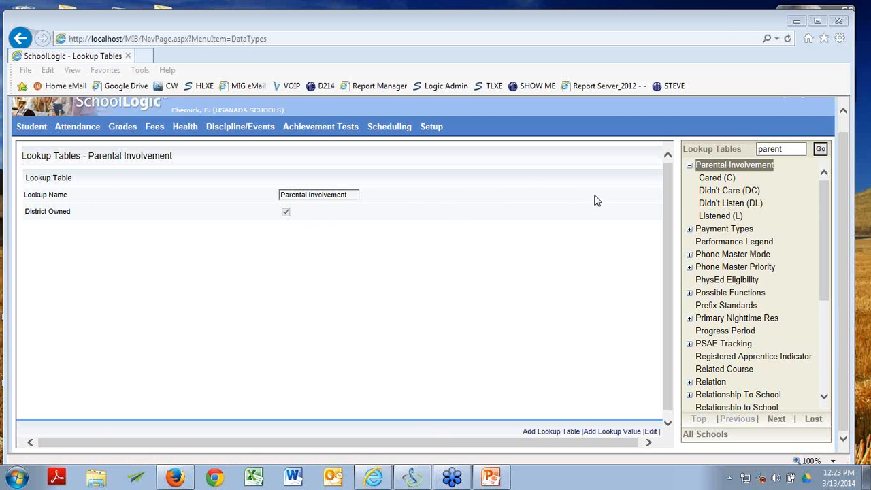
Step: View the details of the Cared (C), Didn't Care (DC) and Didn't Listen (DL) values
click(724, 182)
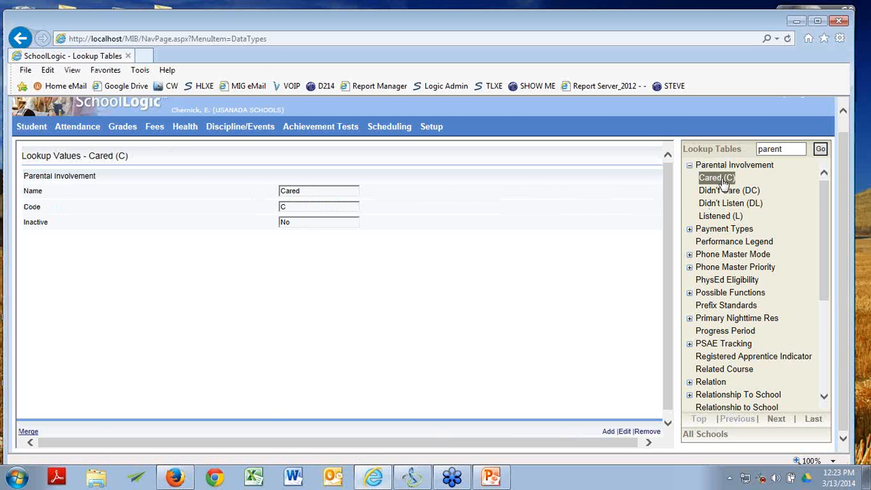
click(722, 194)
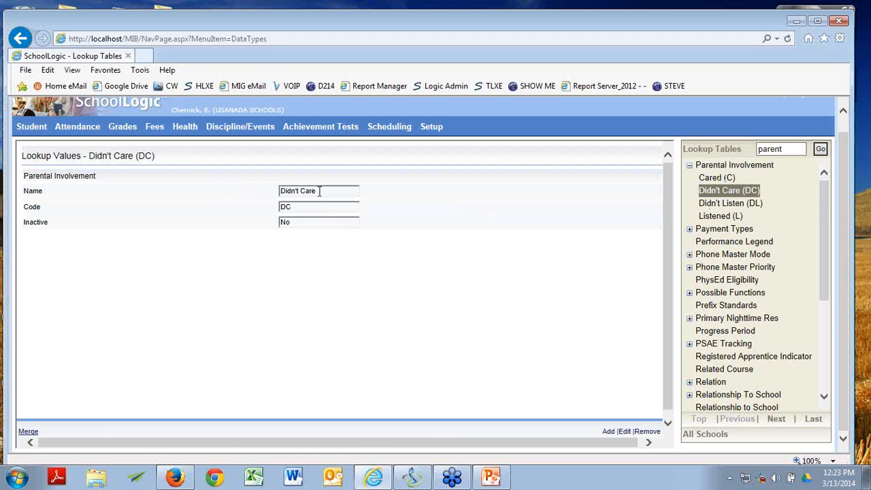
click(749, 212)
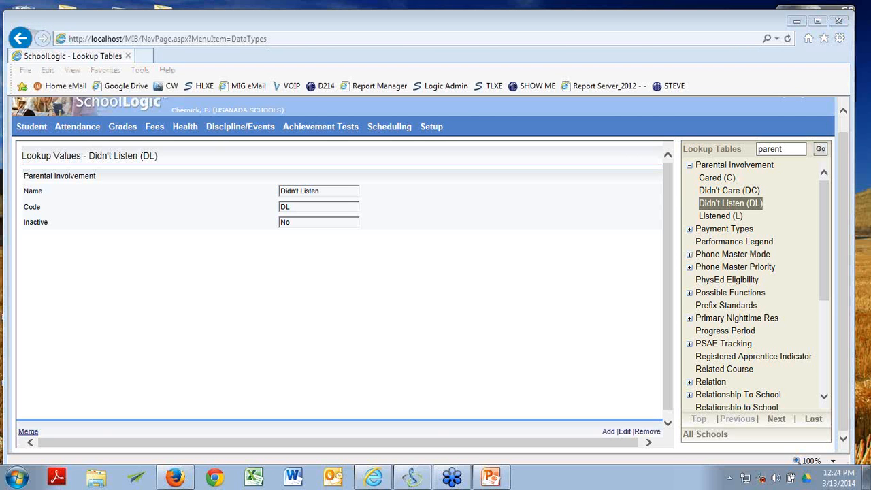
key(alt+Tab)
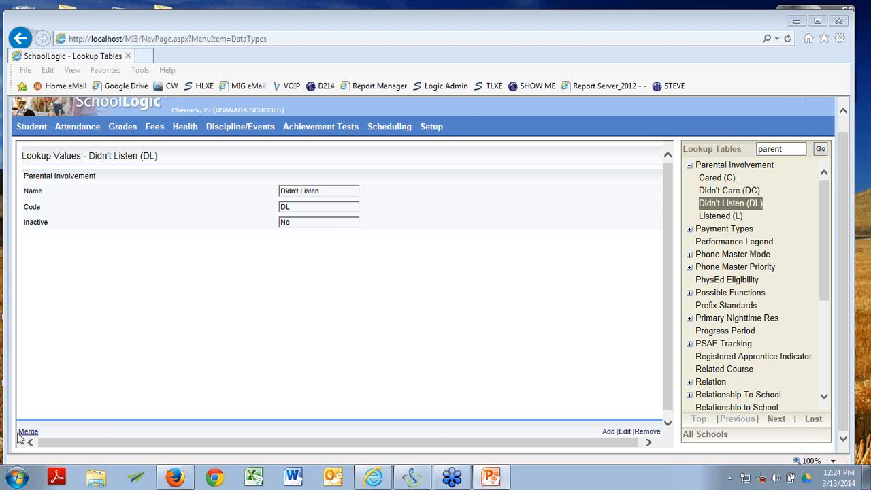
Step: Sign out and log back in using the saved user name and autofilled password
click(824, 77)
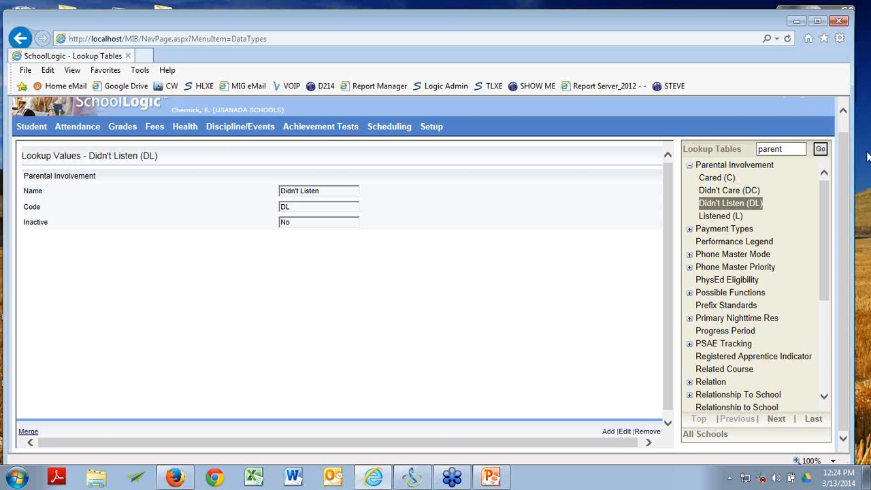
scroll(850, 163, up, 1)
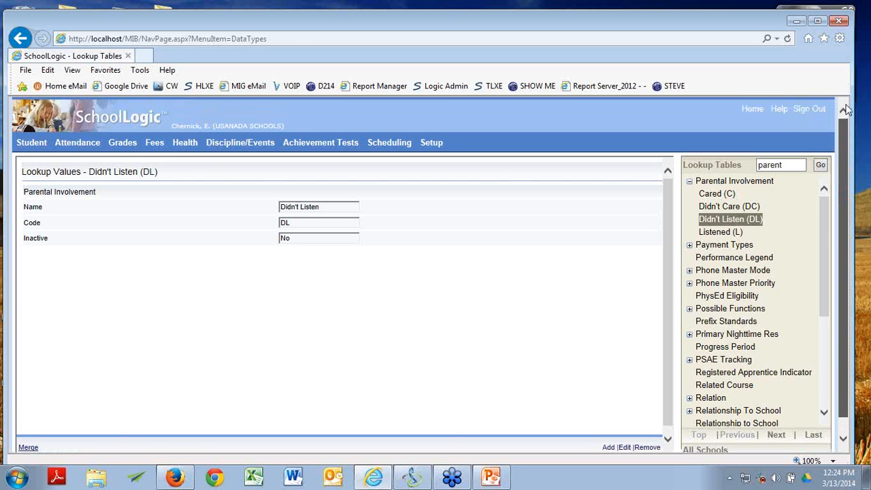
click(810, 109)
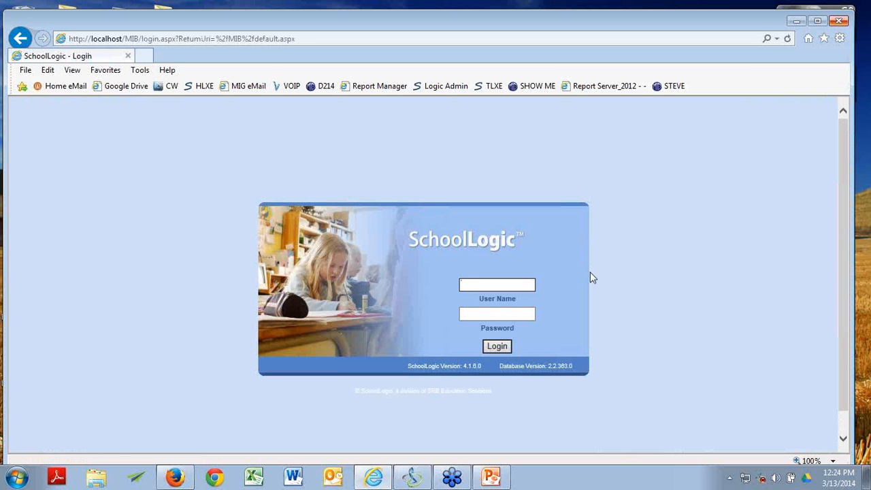
click(505, 284)
text(sl)
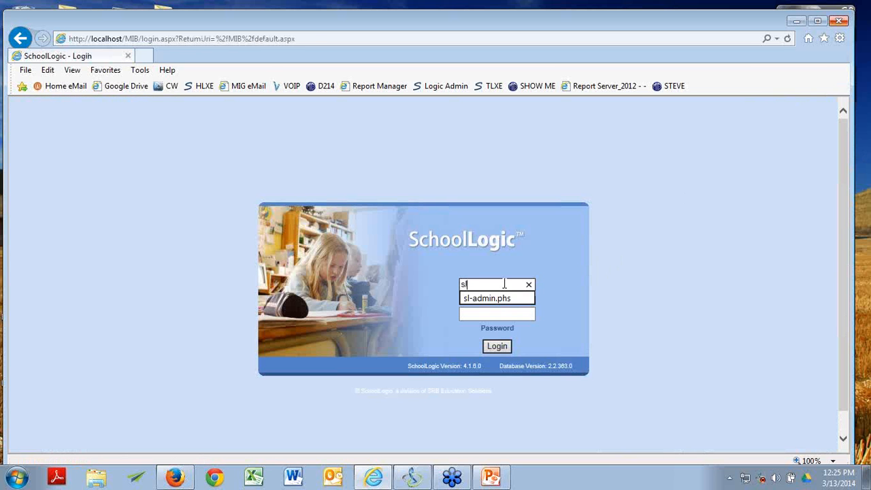
click(495, 299)
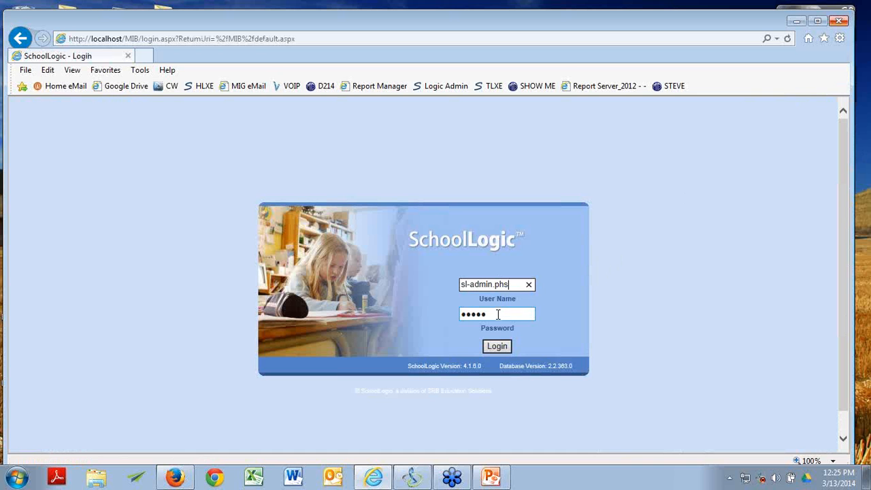
click(496, 345)
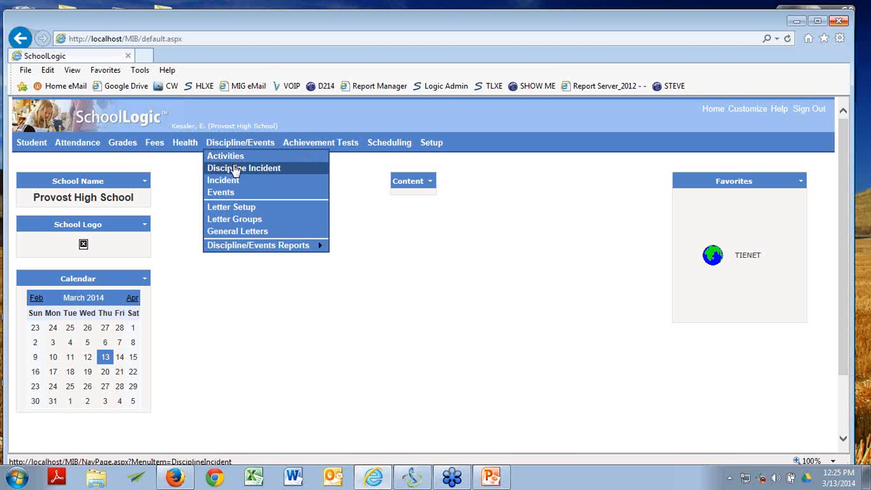
Step: Open incident 298389, the first student's Mar 10, 2014 classroom discipline incident
click(234, 170)
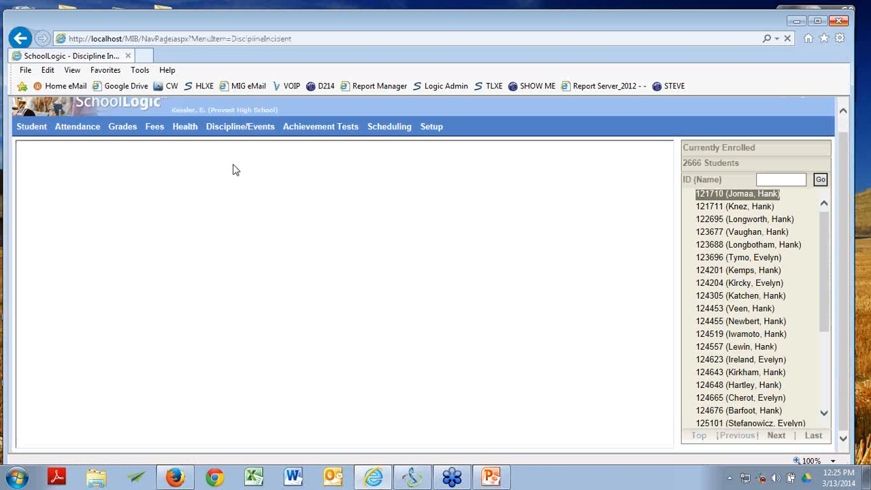
click(779, 195)
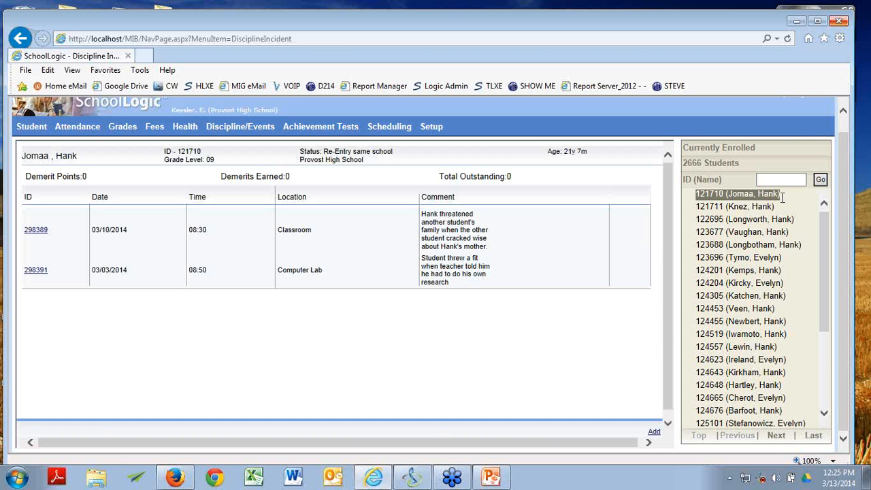
click(35, 231)
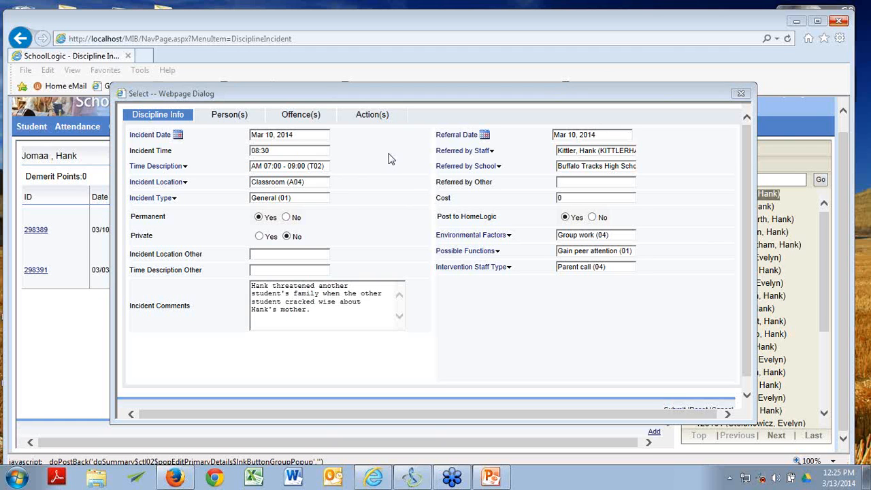
Step: Keep the incident's time description at AM 07:00 - 09:00 (T02)
click(165, 169)
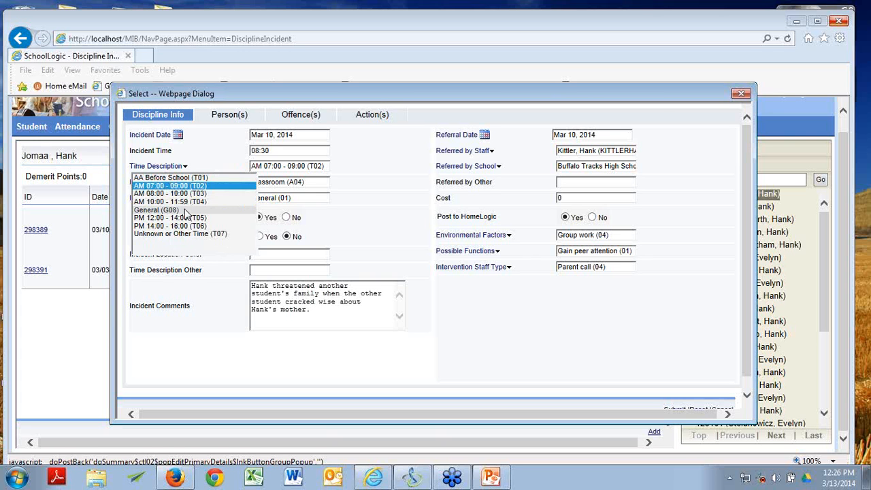
click(196, 172)
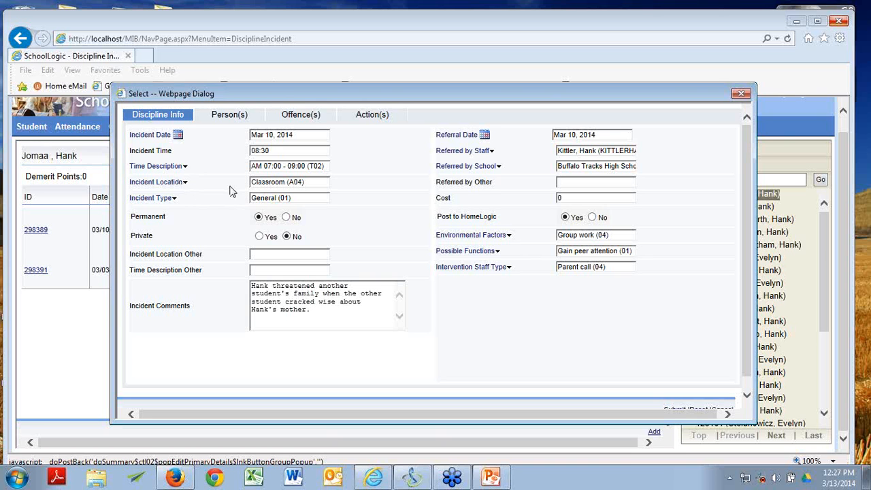
click(178, 184)
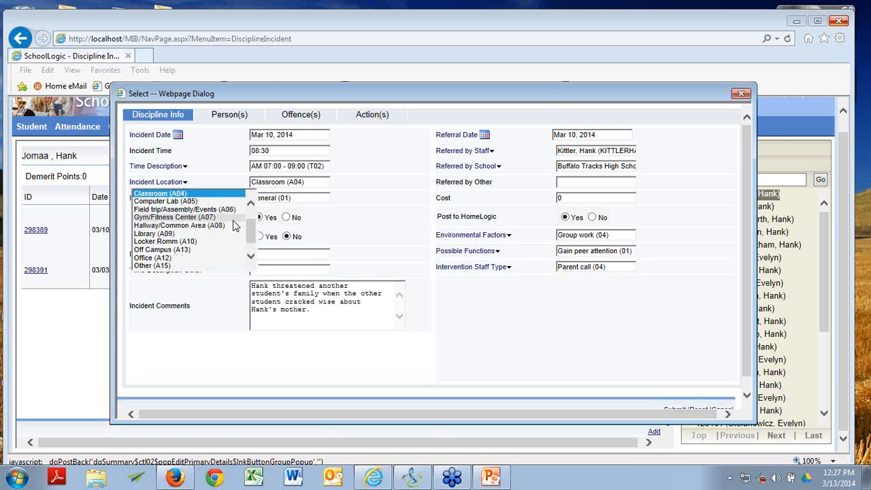
drag(248, 229, 249, 245)
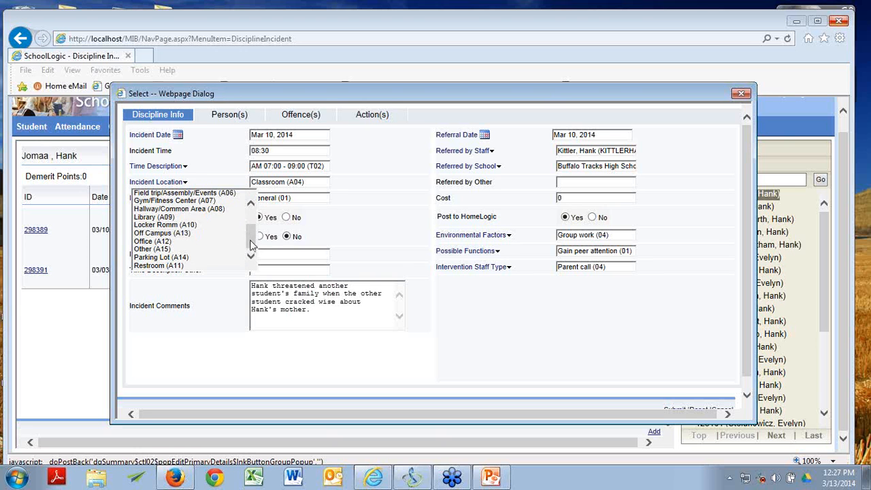
drag(249, 242, 252, 224)
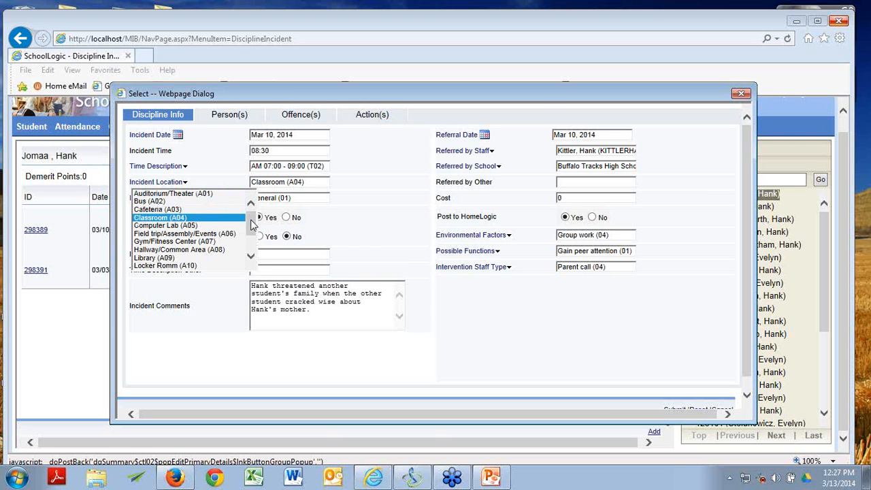
click(209, 187)
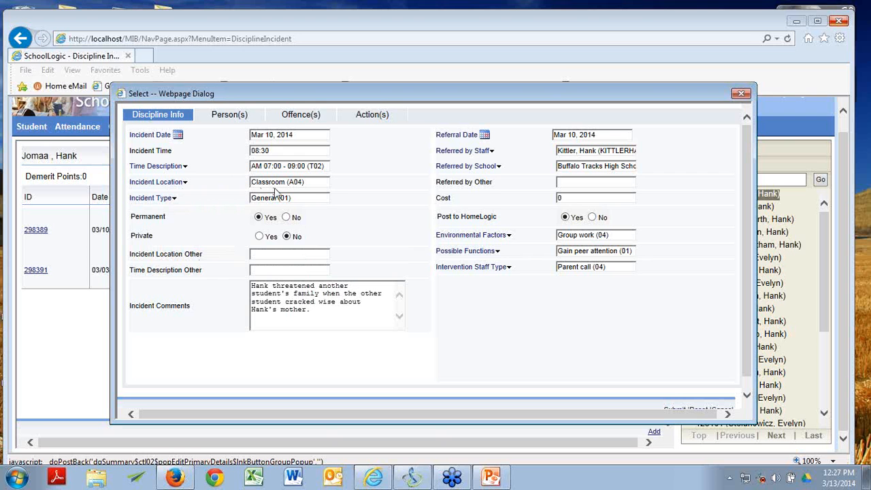
click(168, 183)
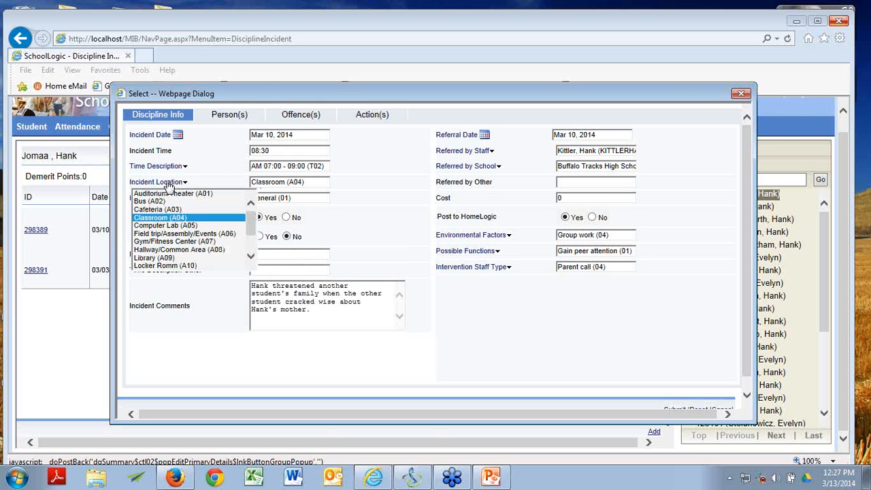
click(201, 173)
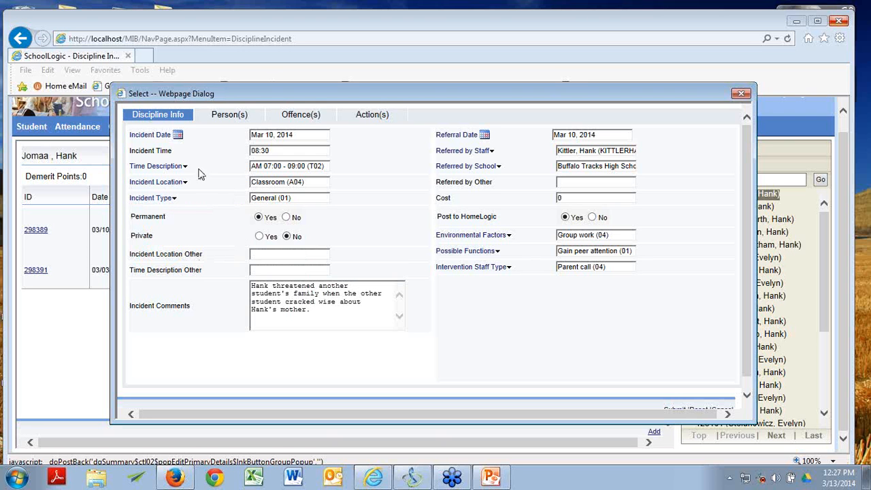
click(168, 199)
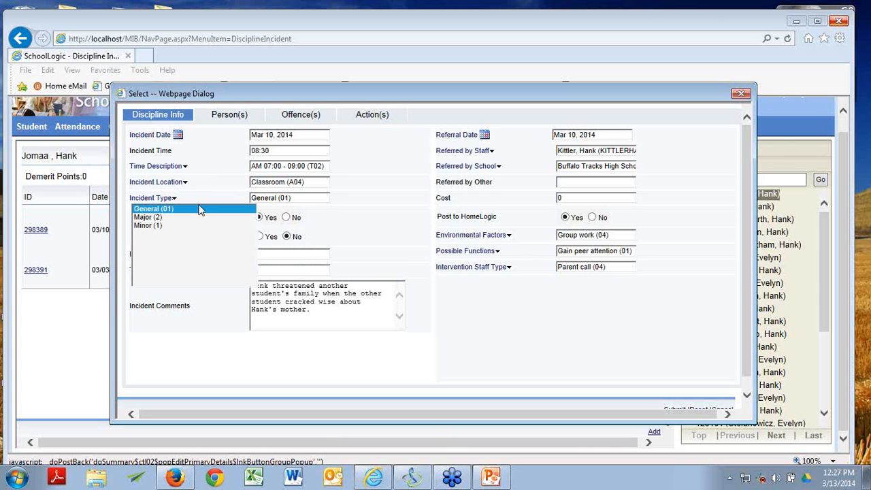
click(200, 209)
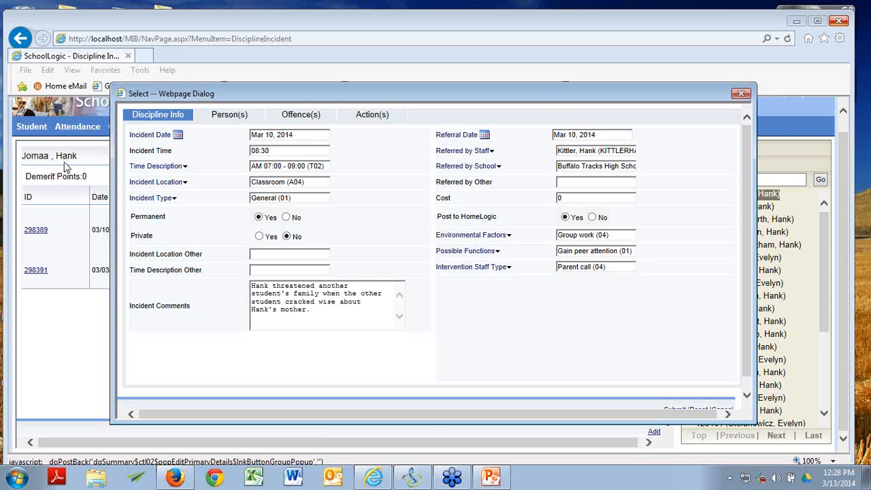
click(287, 217)
click(259, 218)
click(259, 236)
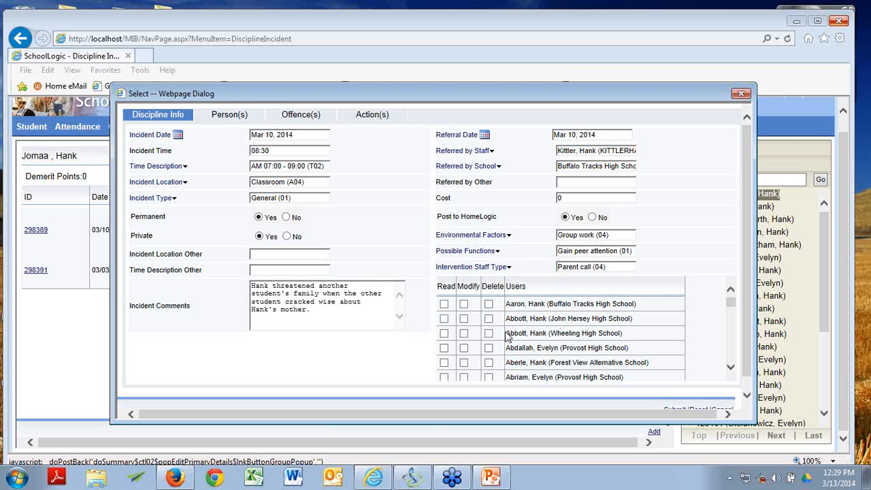
click(286, 236)
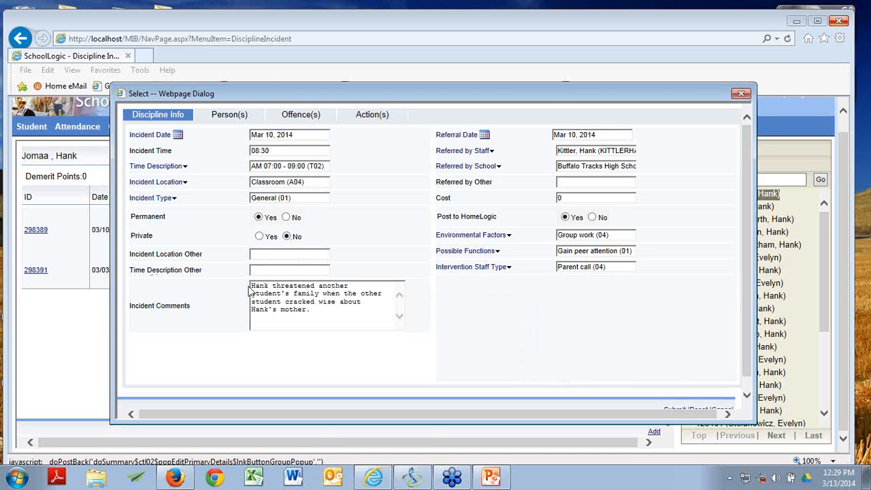
click(184, 185)
click(216, 305)
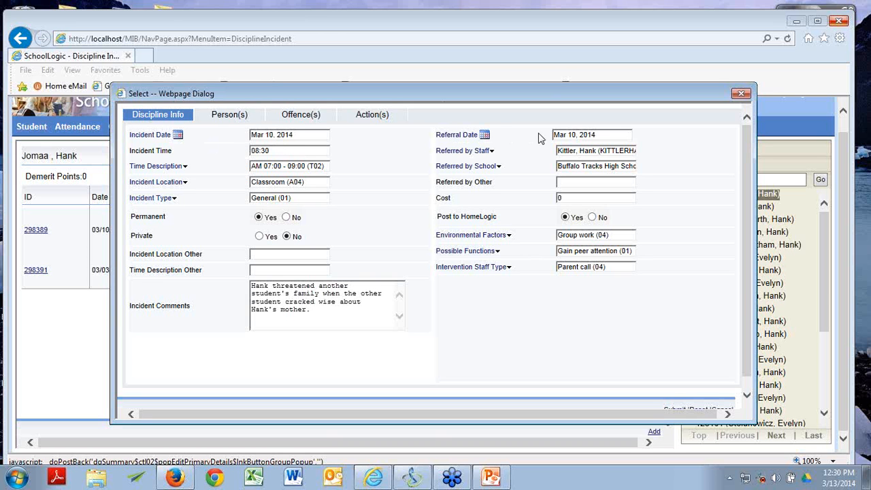
click(476, 153)
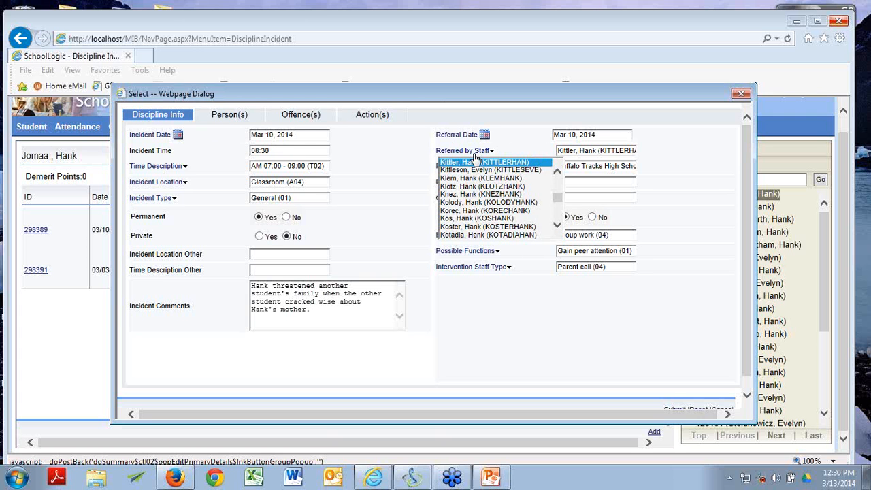
click(466, 163)
click(461, 169)
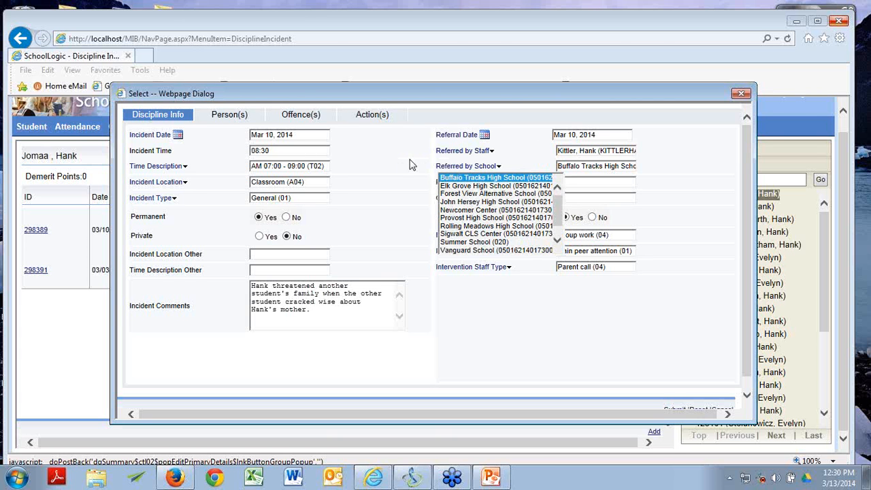
click(606, 203)
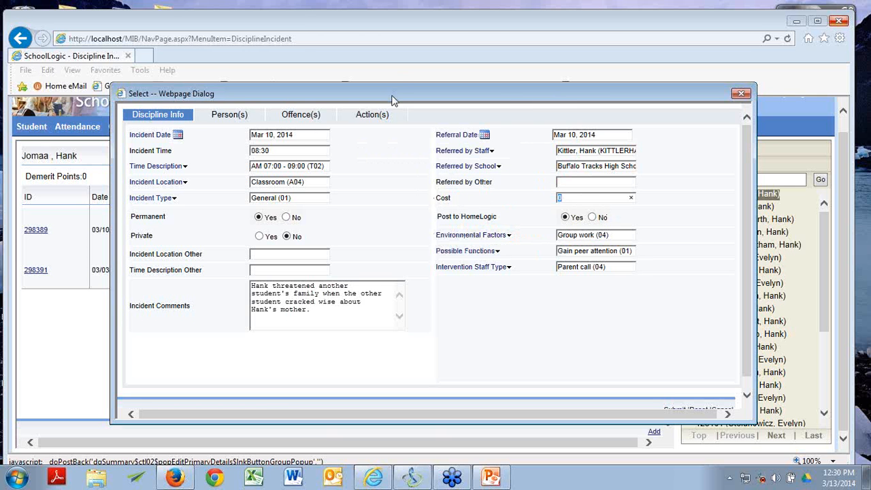
drag(394, 99, 380, 146)
drag(336, 136, 337, 77)
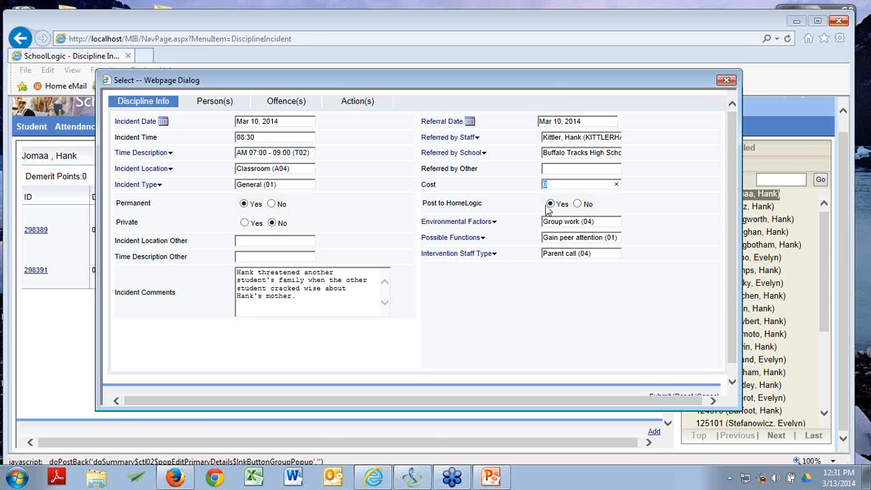
Step: Change Environmental Factors from Group work (04) to Teasing from peers (09)
click(485, 225)
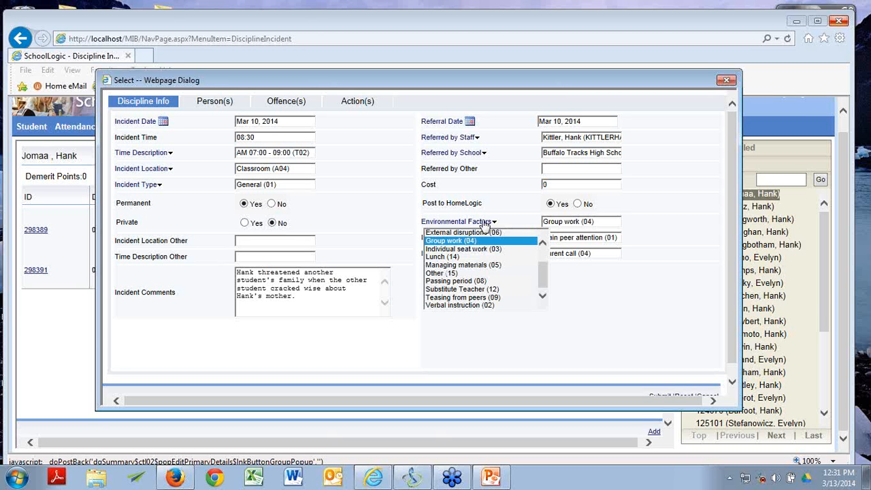
scroll(543, 270, up, 1)
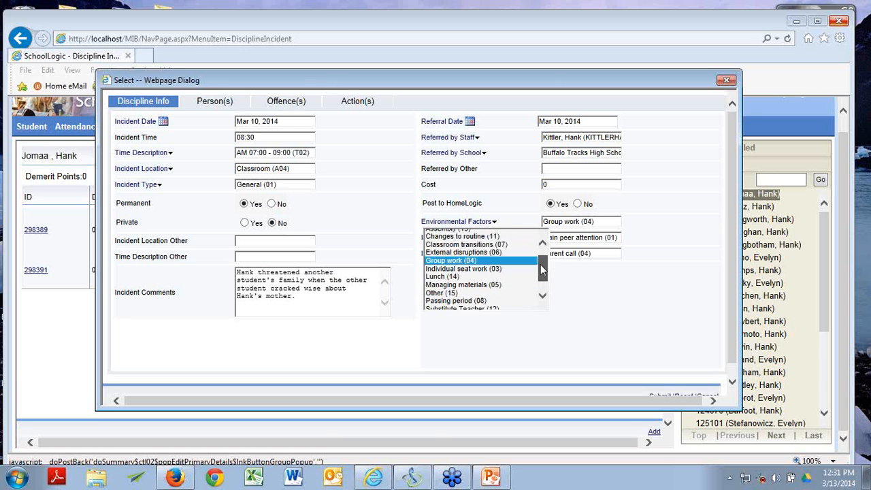
drag(542, 270, 542, 291)
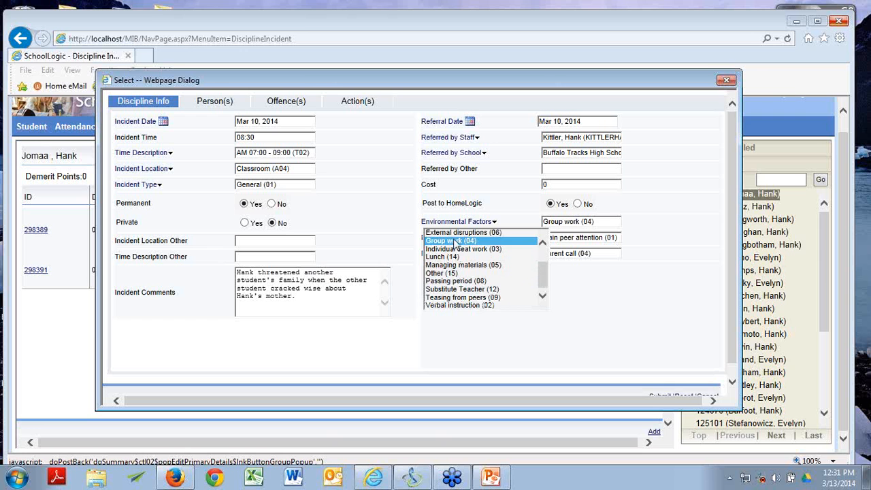
click(458, 297)
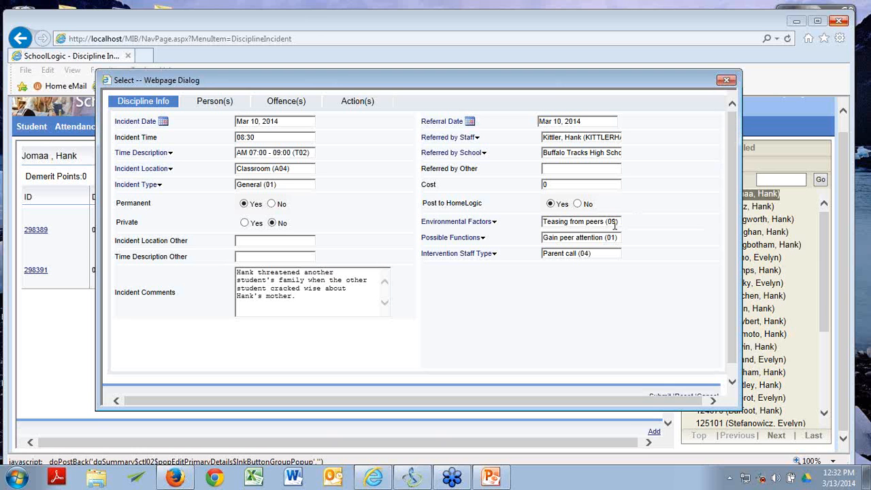
Step: Set Intervention Staff Type to Divison Head Referral (08), then view the persons involved
click(478, 240)
mouse_move(438, 243)
mouse_move(493, 258)
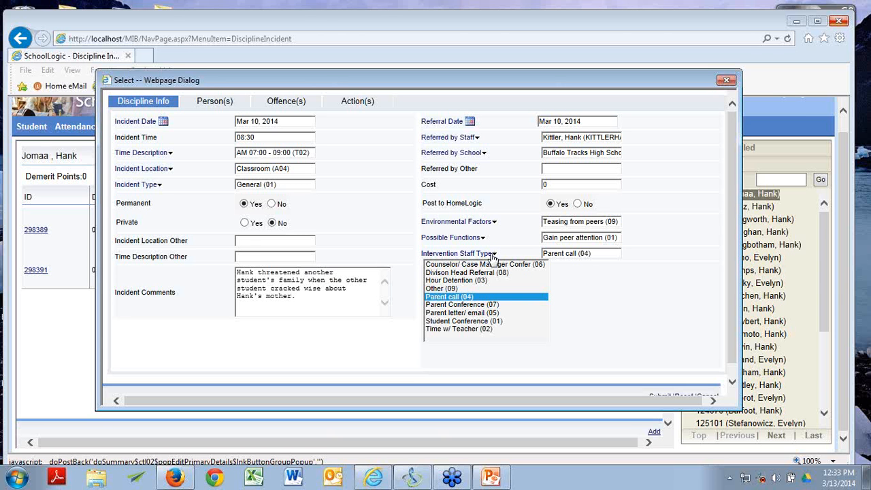
click(496, 312)
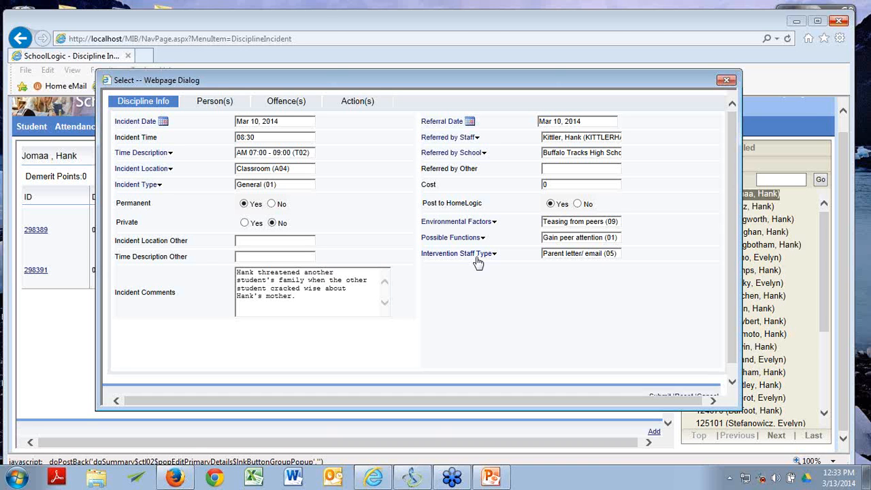
click(486, 256)
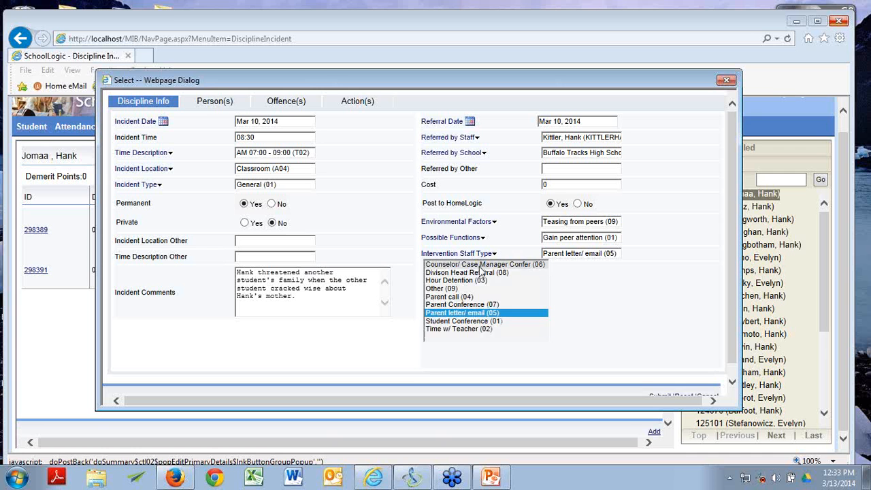
click(479, 273)
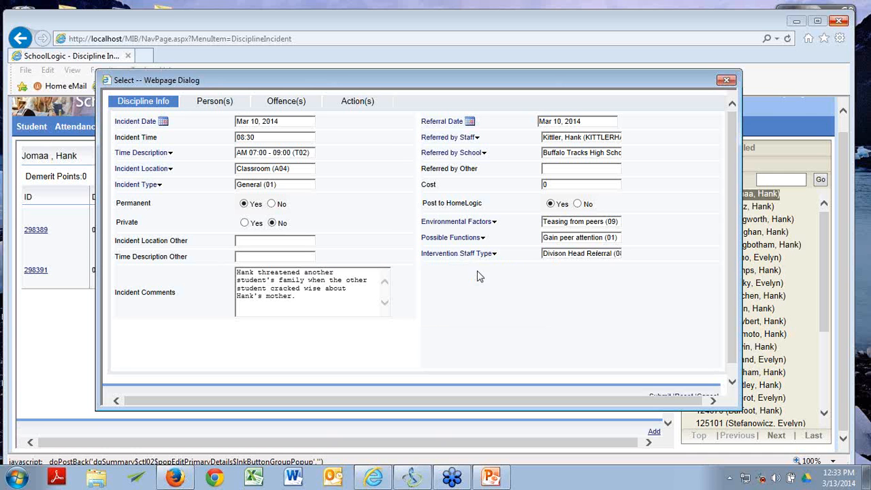
click(210, 106)
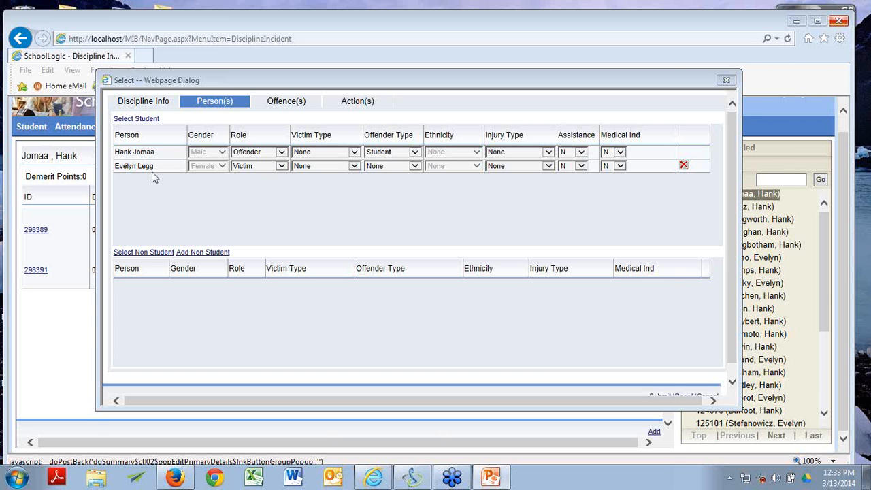
Step: Keep the offending student's role as Offender with victim type None
click(284, 153)
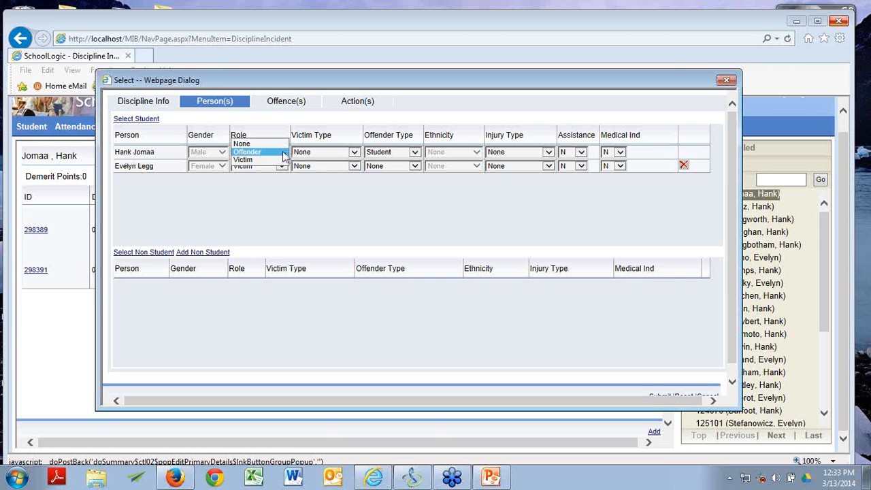
click(274, 130)
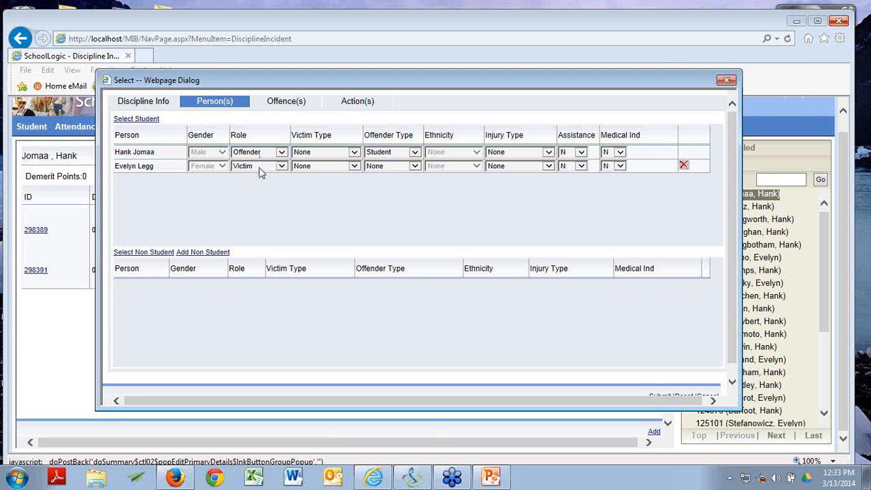
click(355, 153)
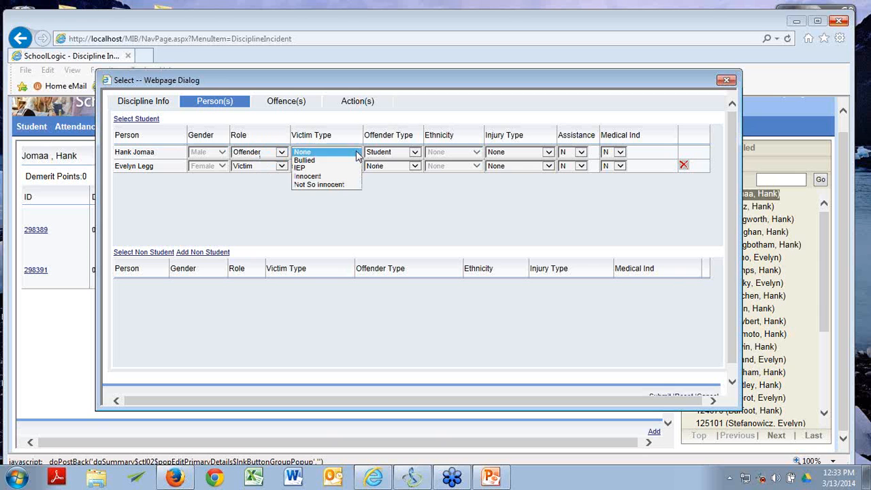
click(327, 191)
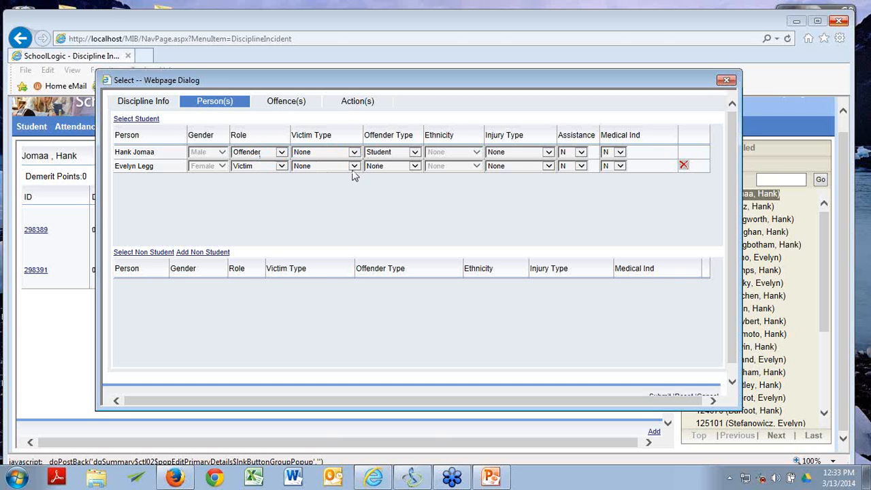
Step: Set the victim's victim type to Bullied and the offender's offender type to Student
click(354, 167)
click(344, 181)
click(354, 167)
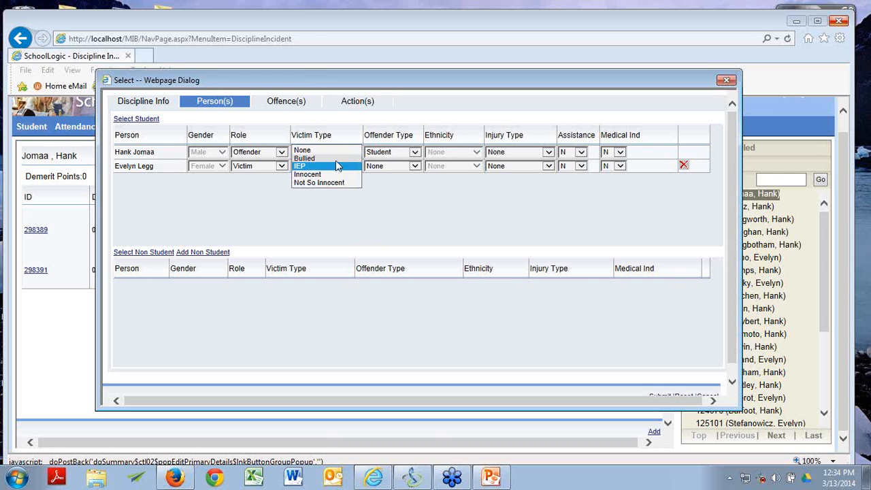
click(336, 158)
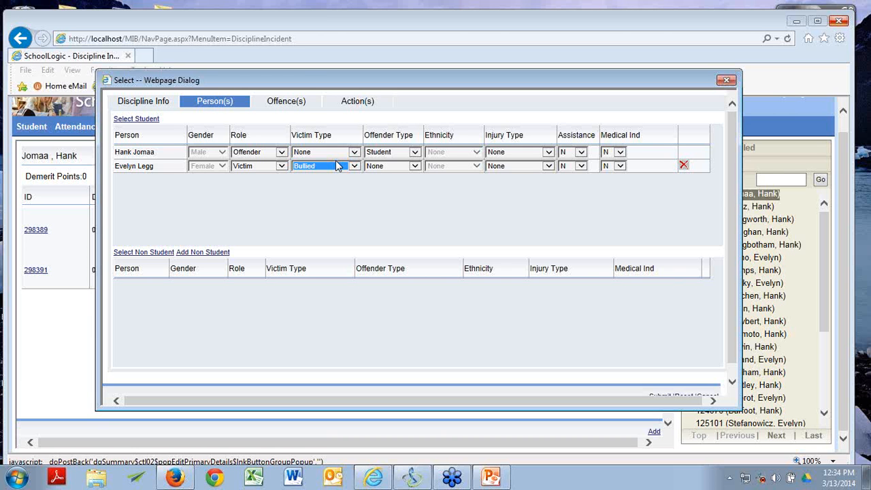
click(415, 152)
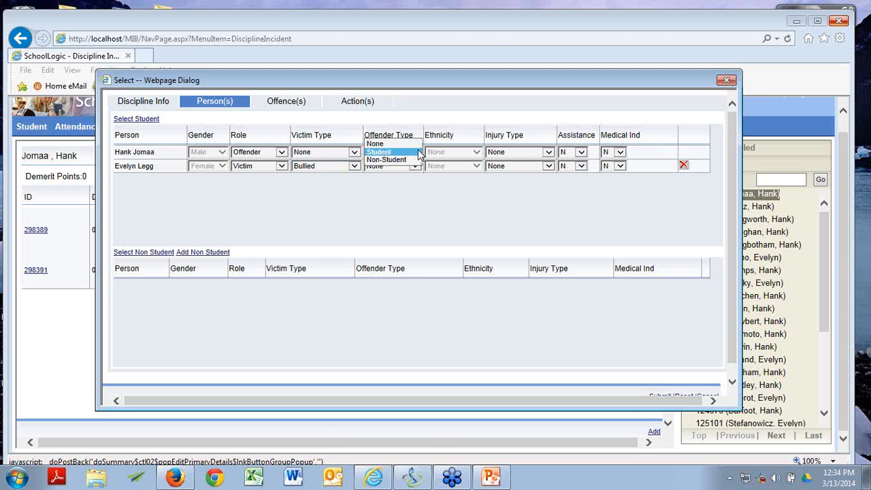
click(418, 152)
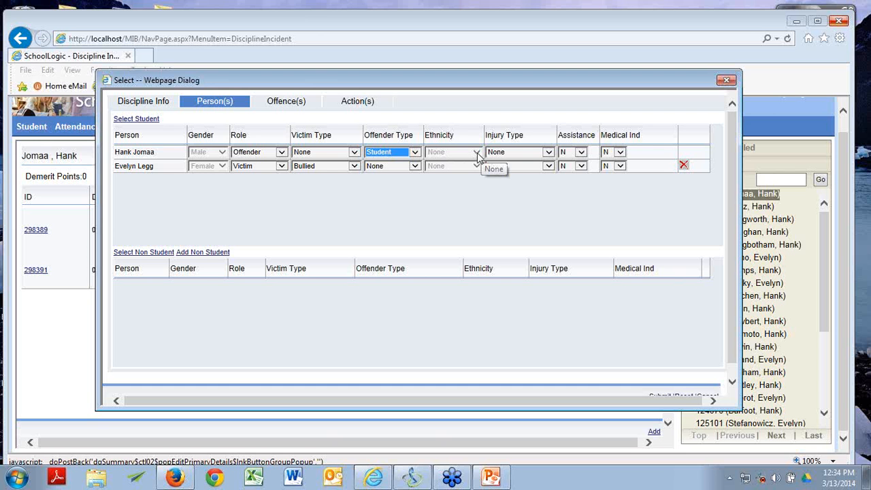
Step: Leave the victim's injury type None, assistance N and medical indicator N, then show offences
click(491, 477)
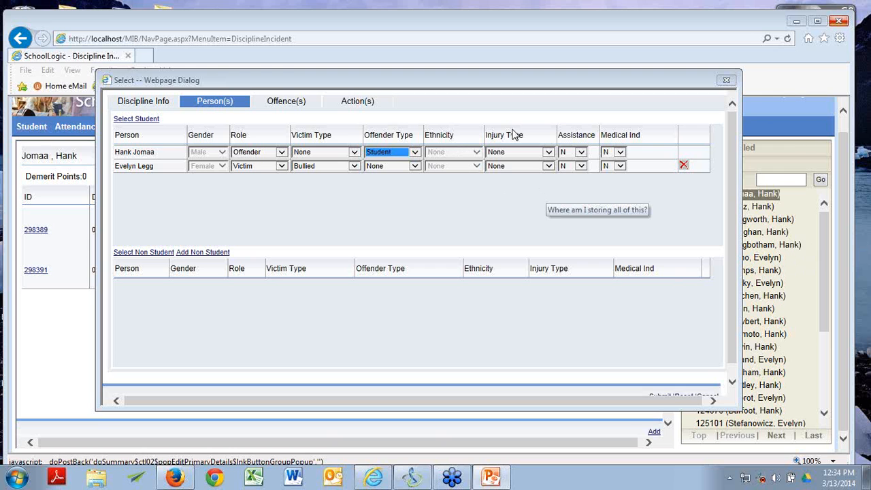
click(551, 166)
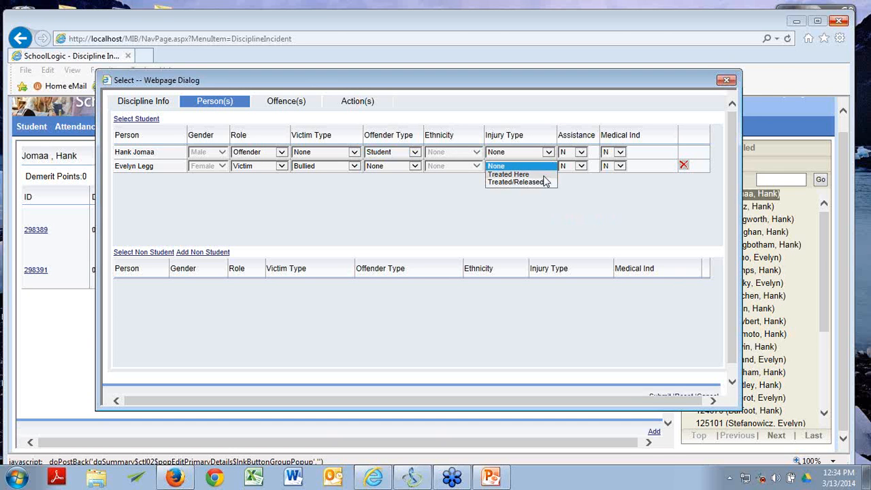
click(544, 206)
click(581, 166)
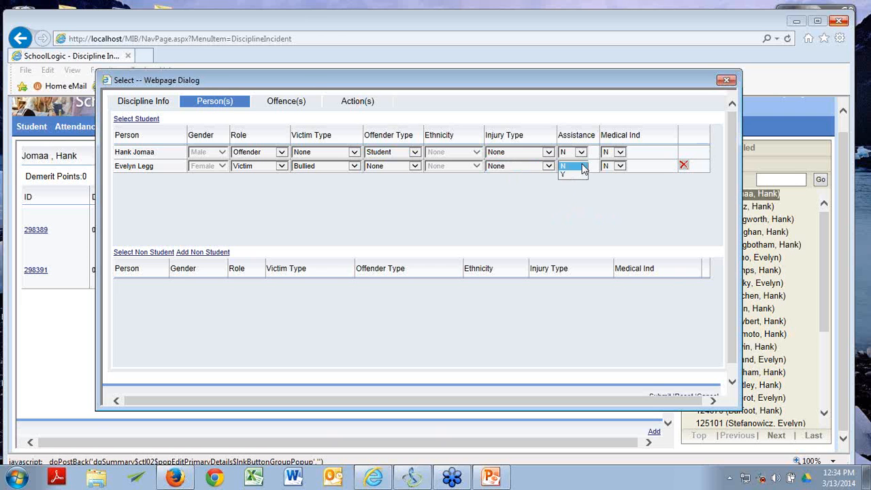
click(616, 203)
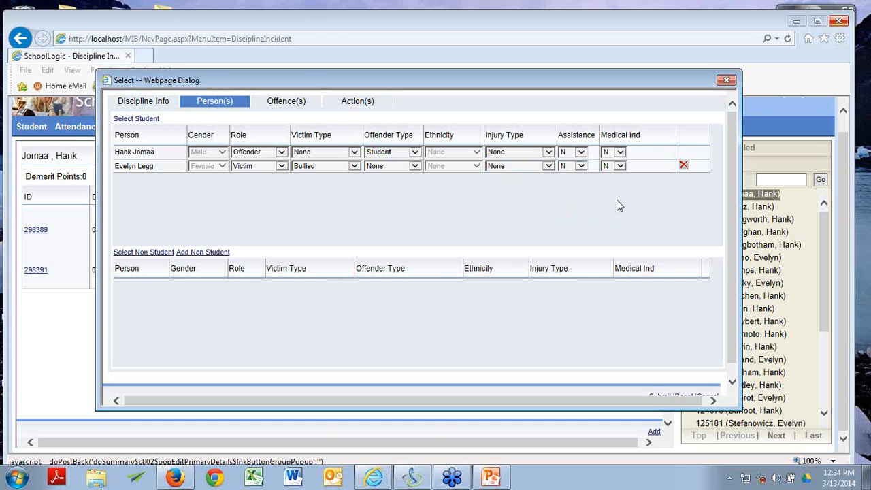
click(620, 167)
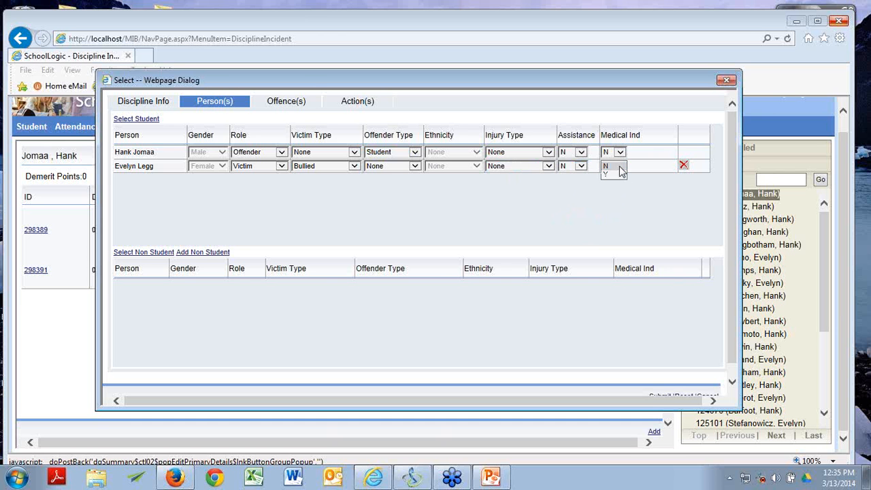
click(619, 167)
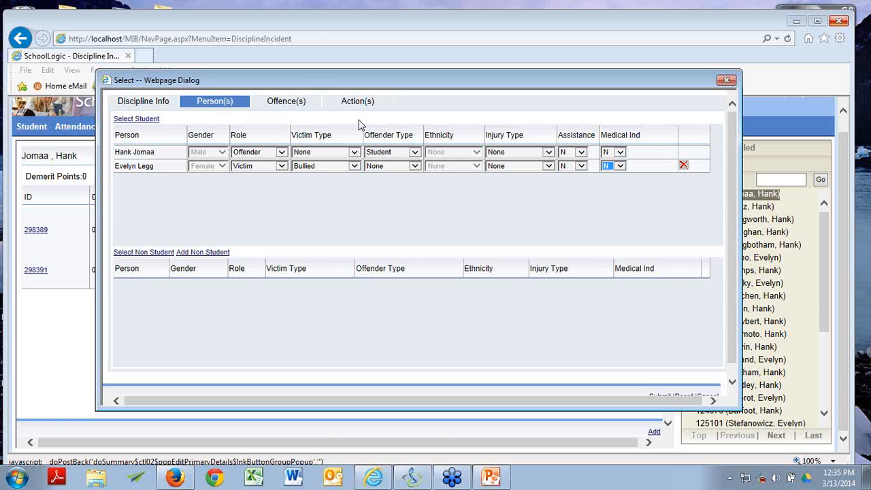
click(298, 107)
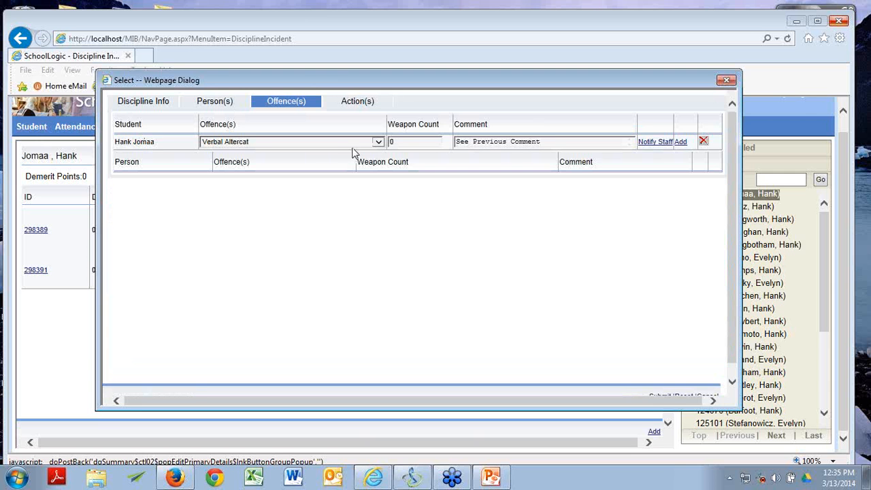
click(379, 144)
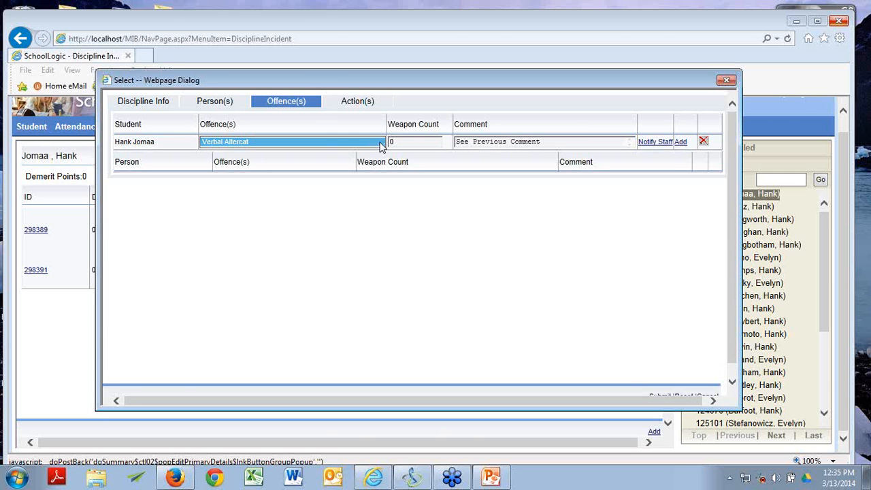
click(229, 102)
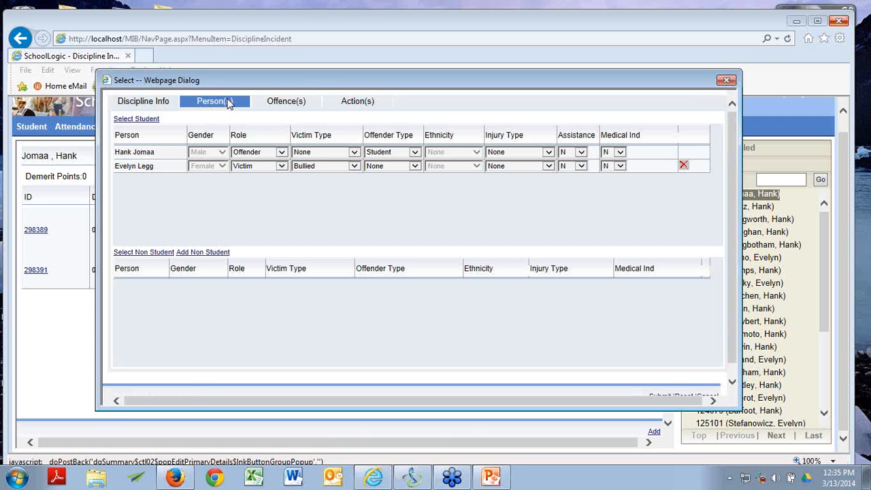
click(354, 166)
click(355, 166)
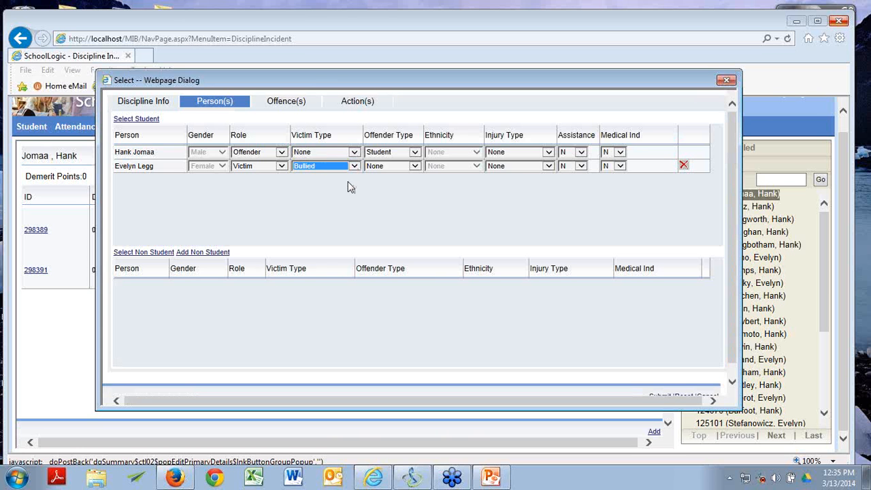
click(291, 106)
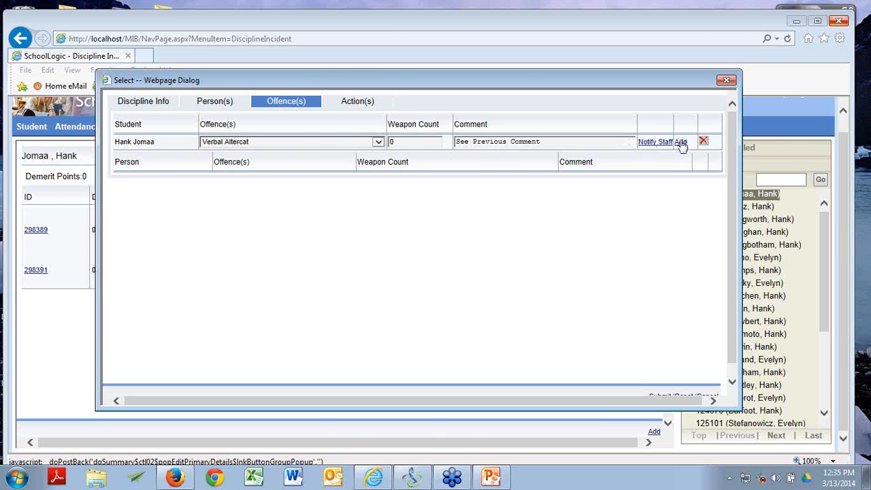
click(680, 143)
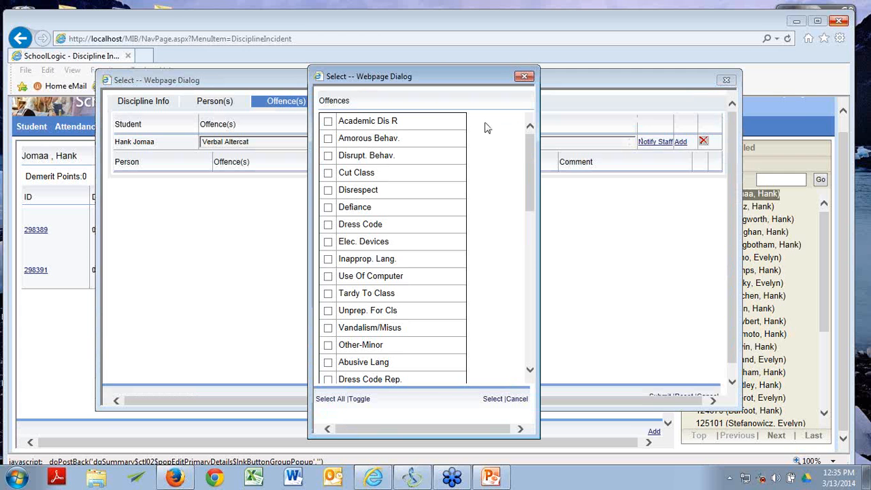
drag(526, 146, 501, 132)
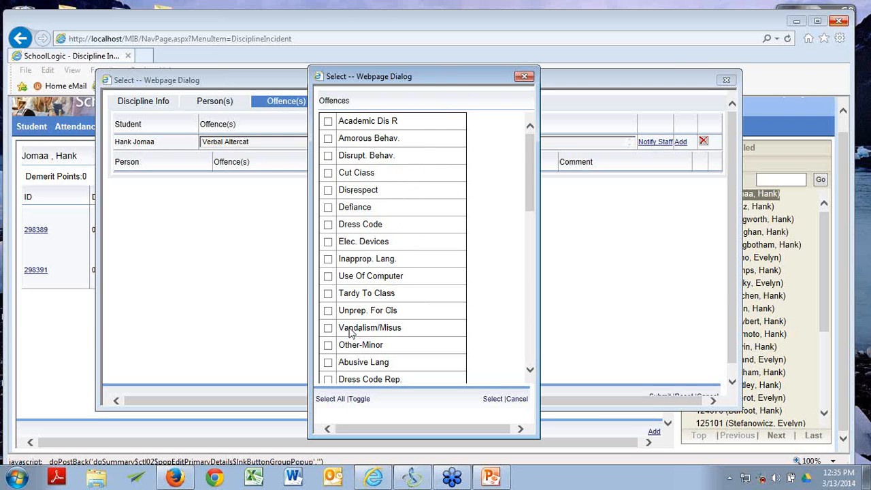
click(524, 76)
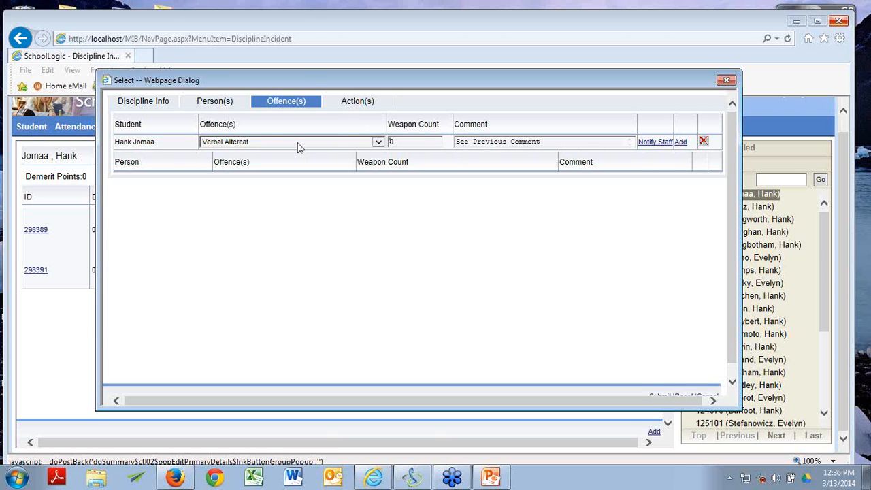
Step: List the verbal altercation offence's actions without adding any, and open 505 Parent Conference's details
click(344, 102)
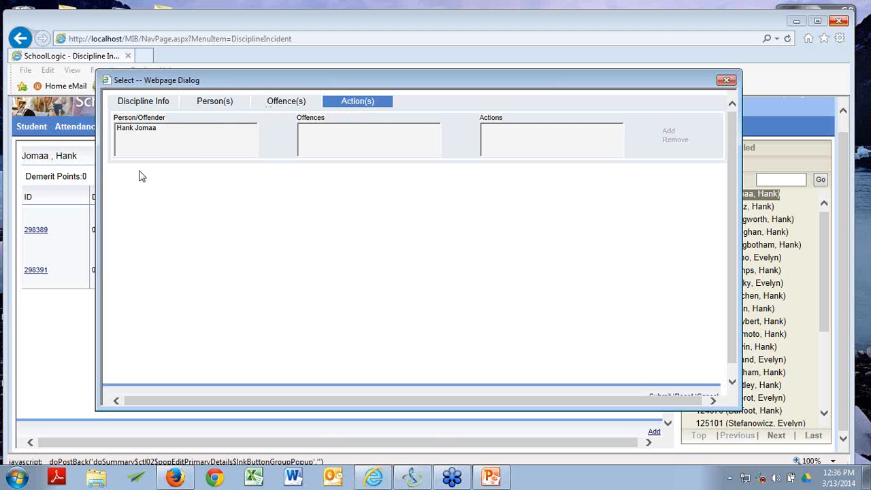
click(138, 129)
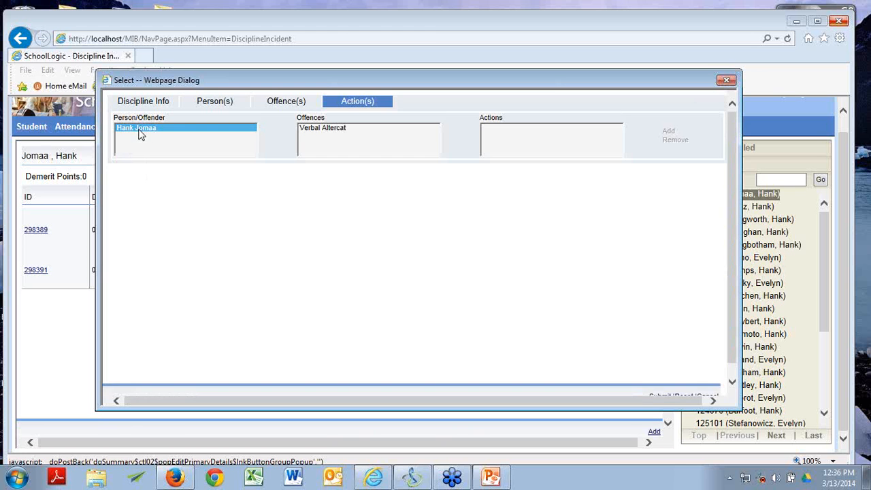
click(321, 128)
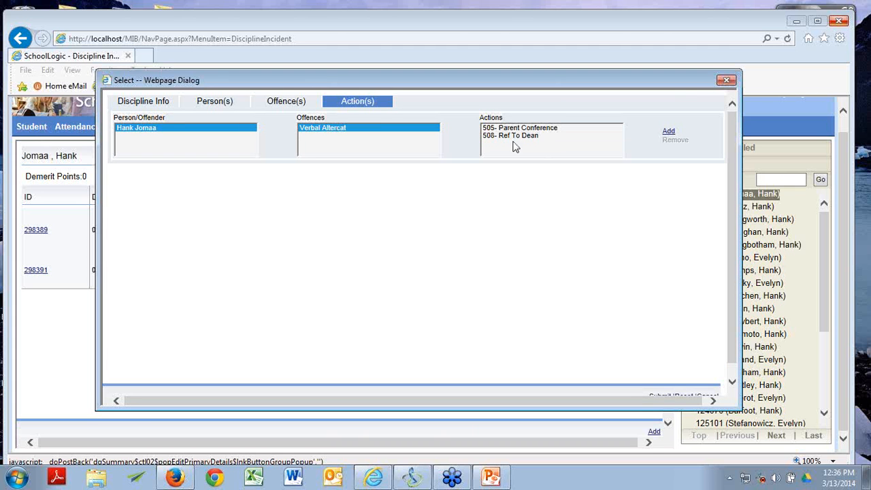
click(669, 132)
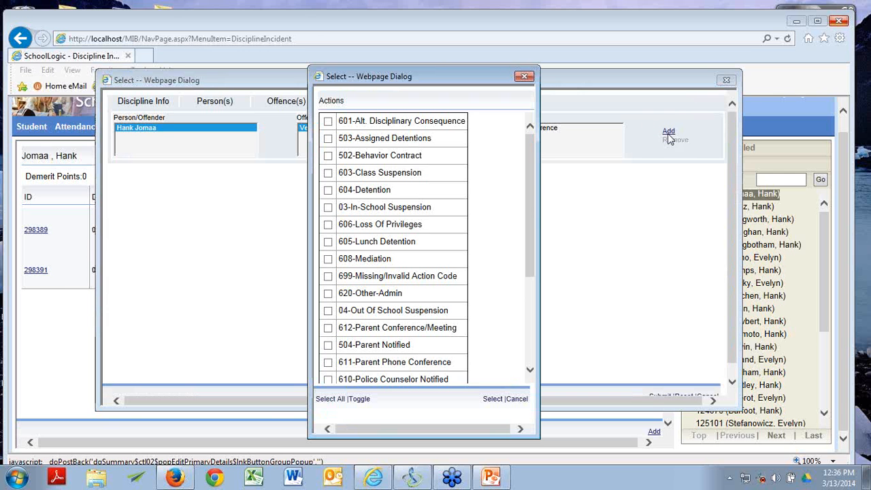
scroll(397, 259, down, 5)
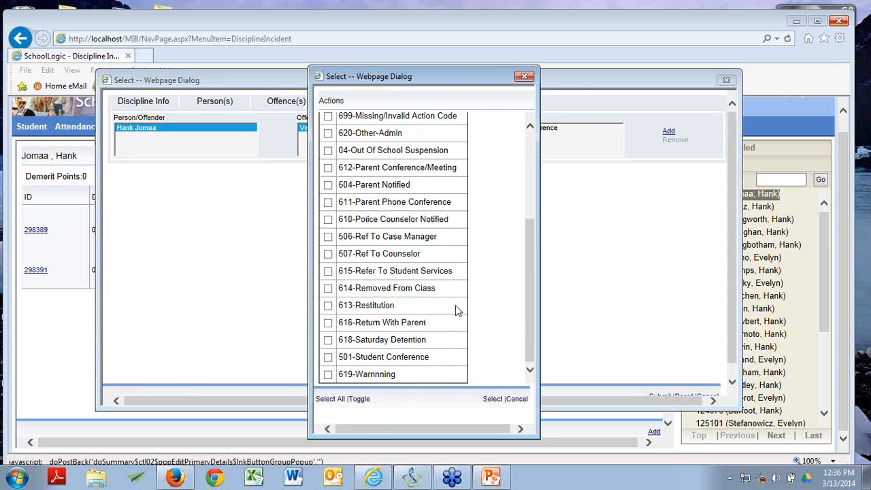
click(516, 398)
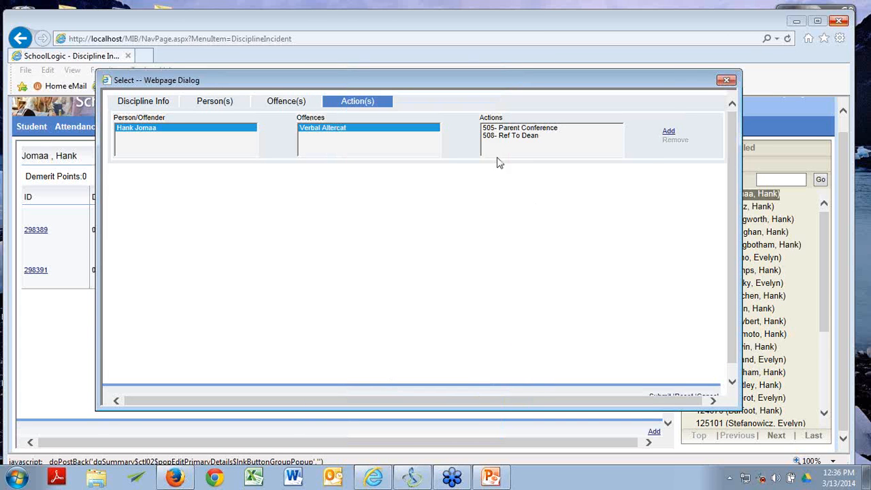
click(510, 129)
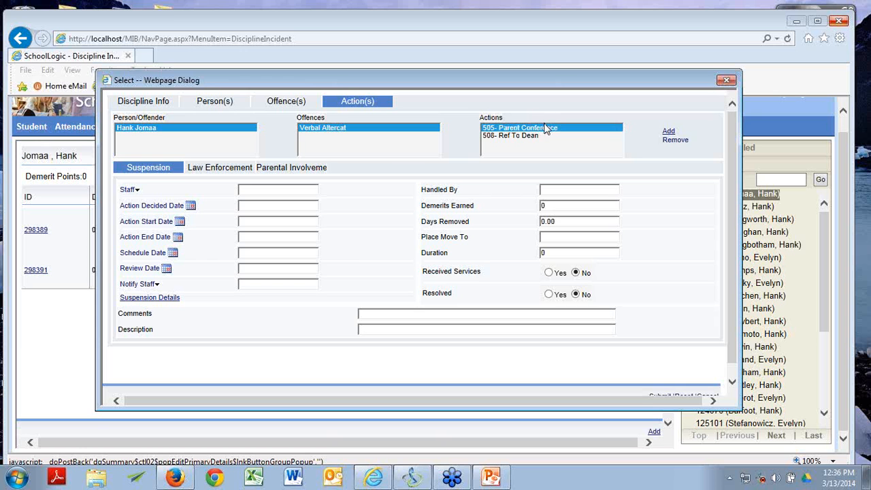
Step: Check the action's Law Enforcement and Parental Involvement details, then return to Suspension
click(227, 170)
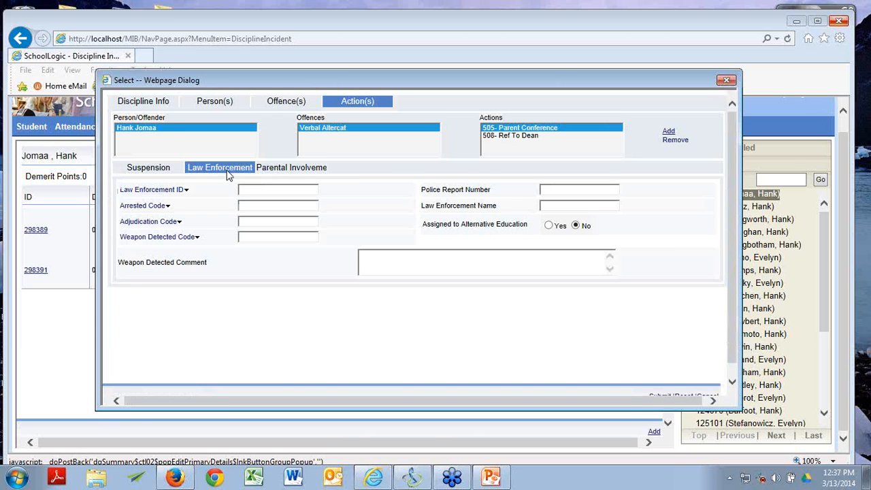
click(308, 168)
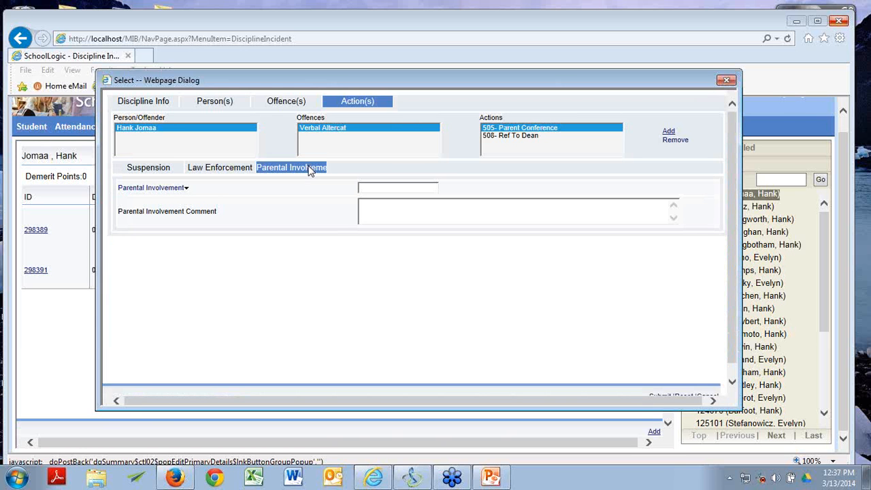
click(155, 171)
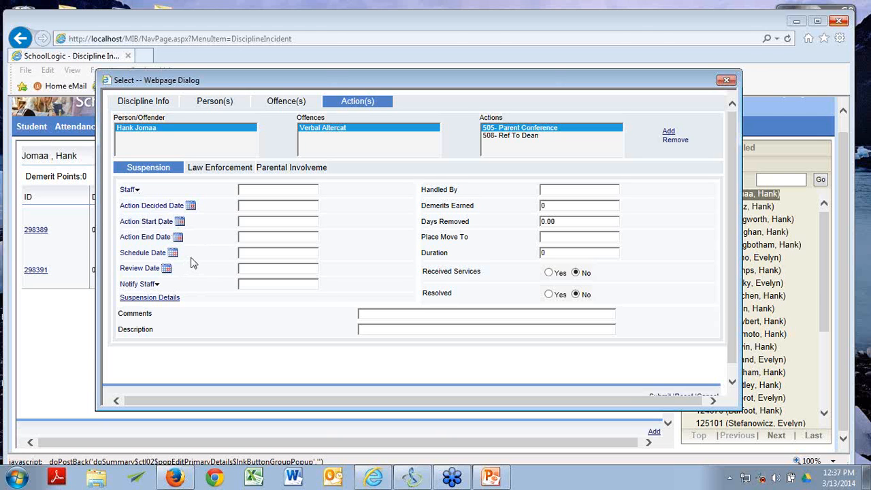
Step: Choose a staff member from the staff-to-notify list
click(152, 286)
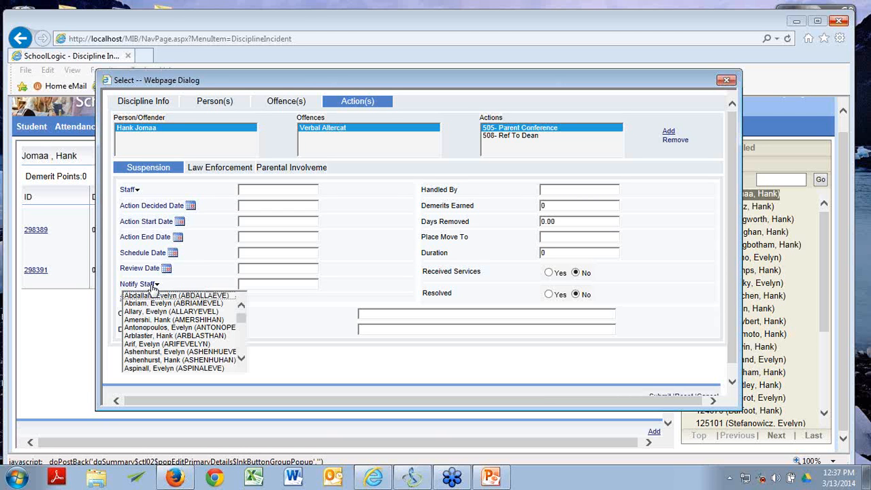
click(141, 327)
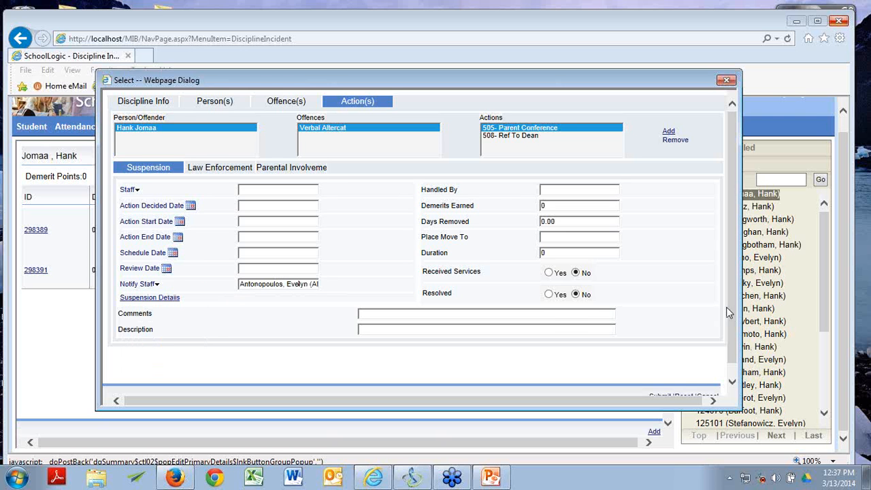
scroll(730, 306, down, 1)
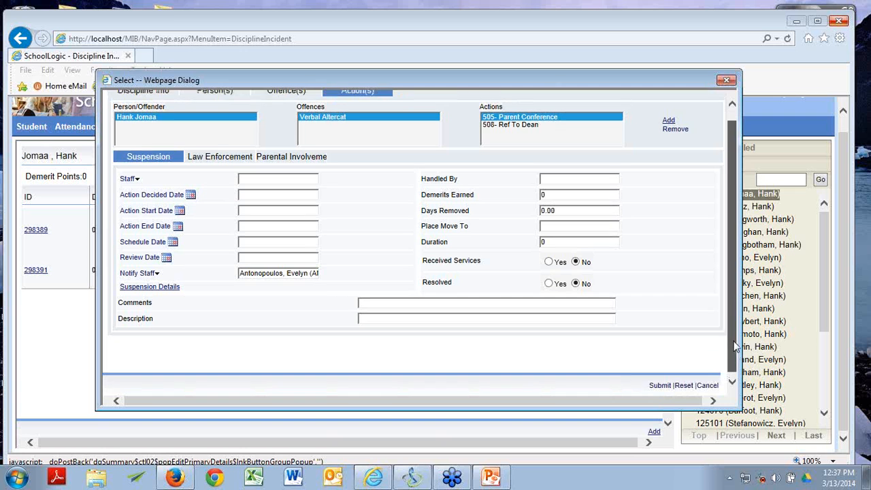
scroll(733, 327, up, 1)
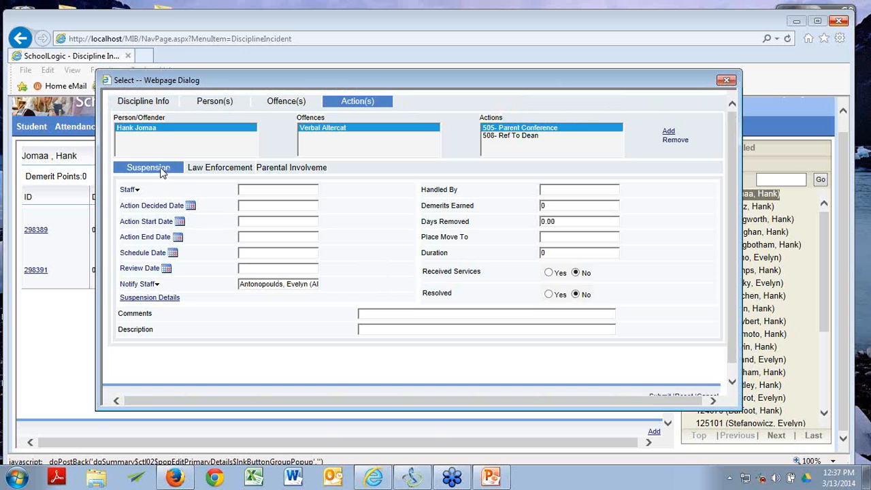
Step: Mark the action as a suspension running March 14 to March 17, 2014
click(151, 298)
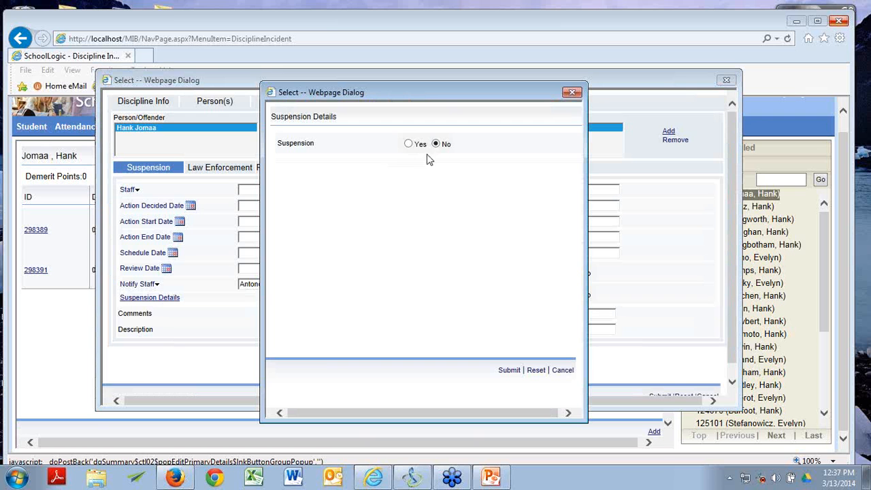
click(409, 144)
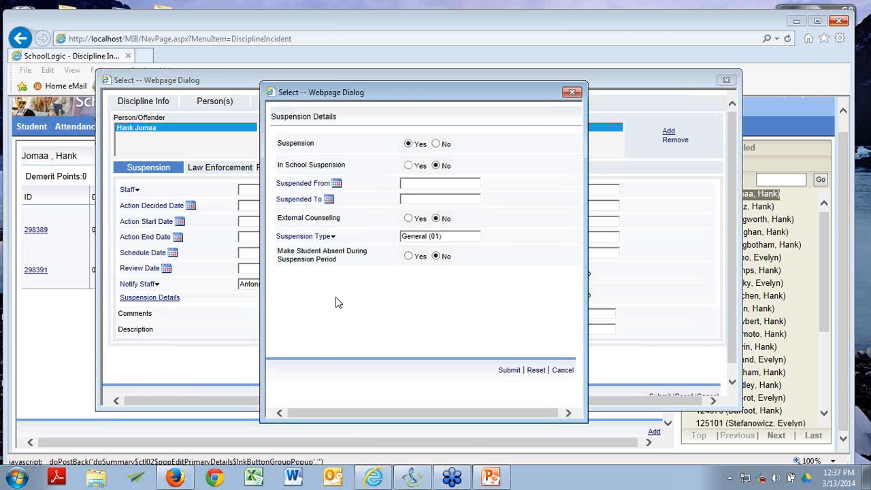
click(412, 181)
click(337, 183)
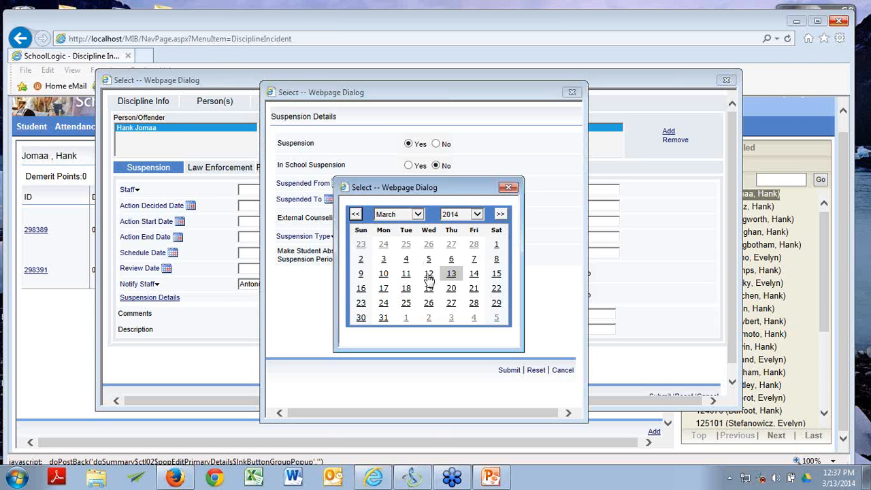
click(428, 279)
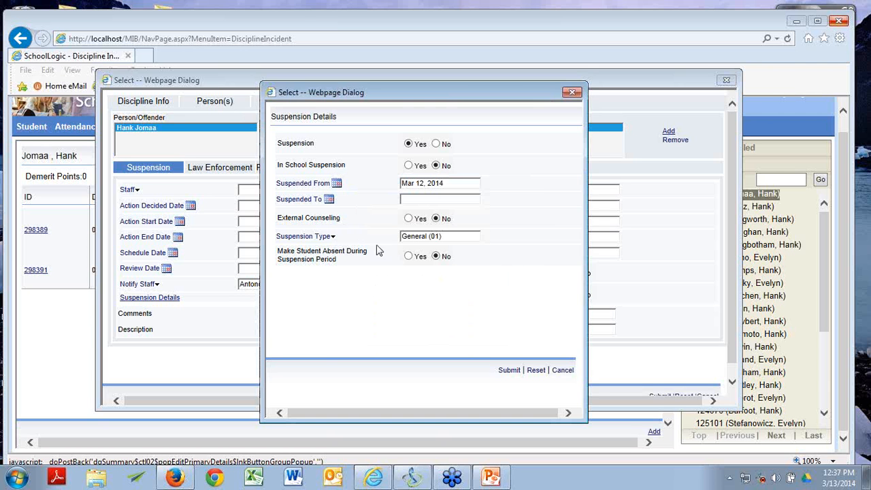
click(330, 200)
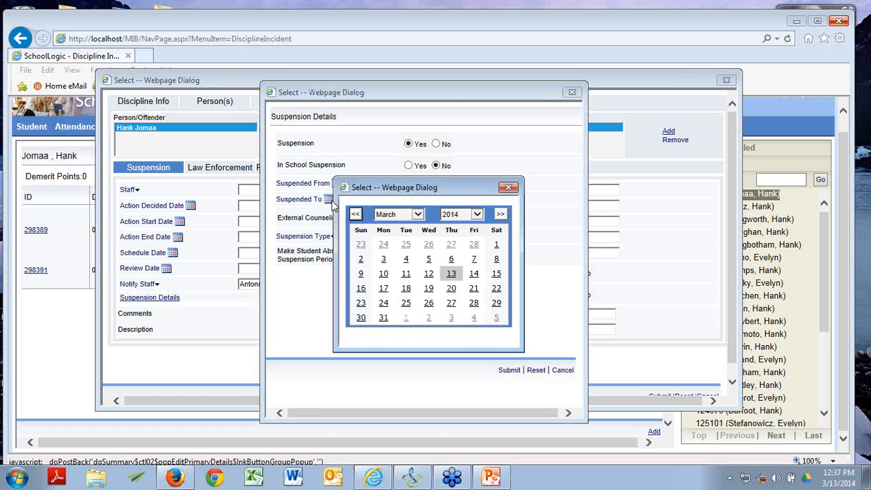
click(384, 290)
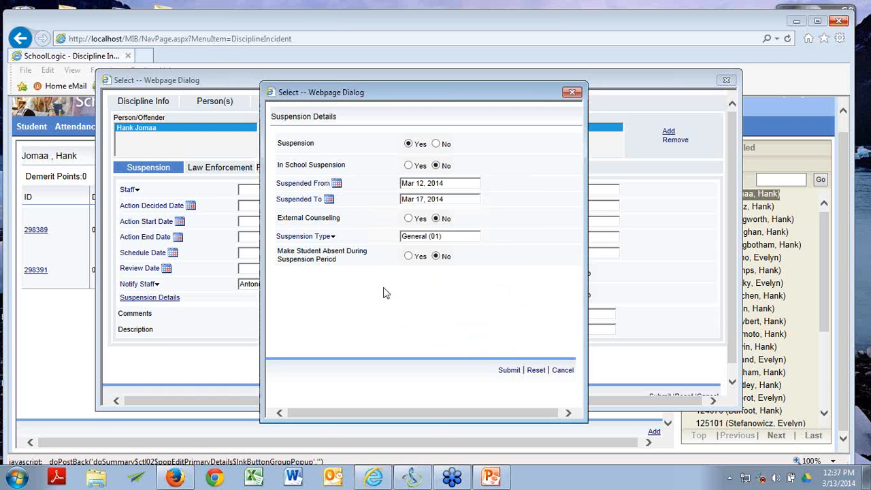
click(336, 183)
click(474, 273)
Step: Set the type to Out of School (OSS), mark the student absent, reason Suspension (S)
click(323, 236)
click(322, 265)
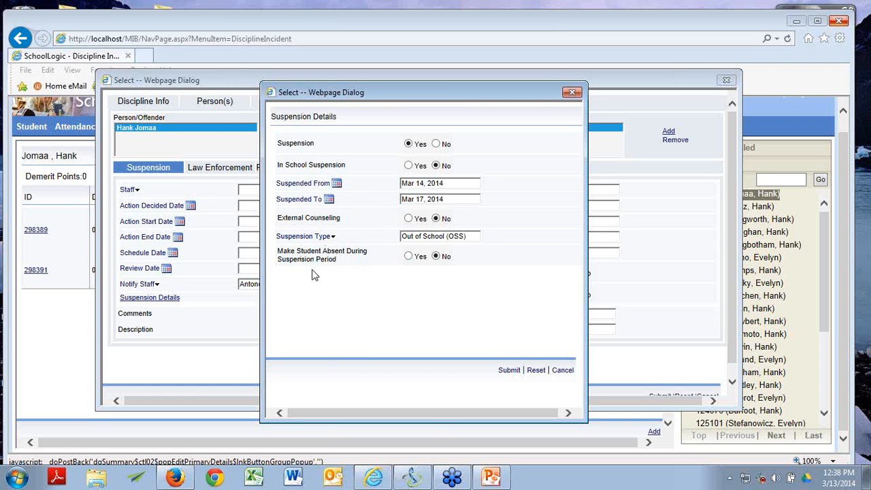
click(410, 259)
click(324, 274)
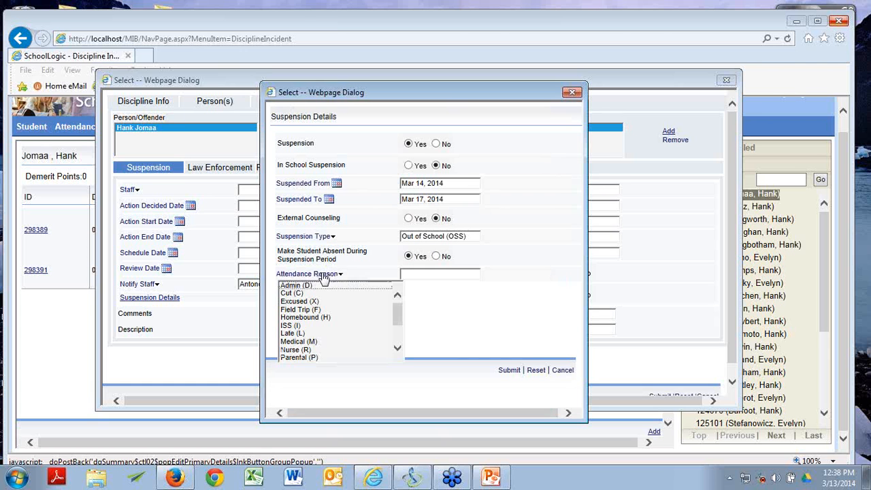
drag(398, 305, 399, 350)
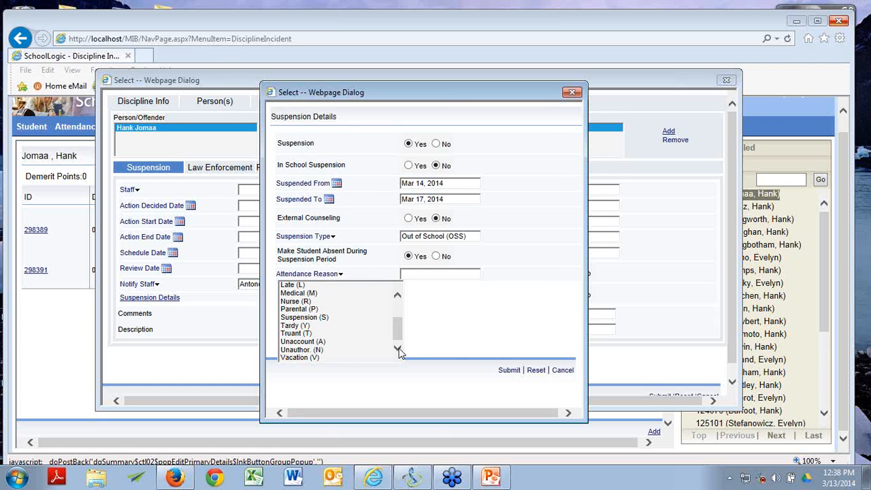
click(341, 318)
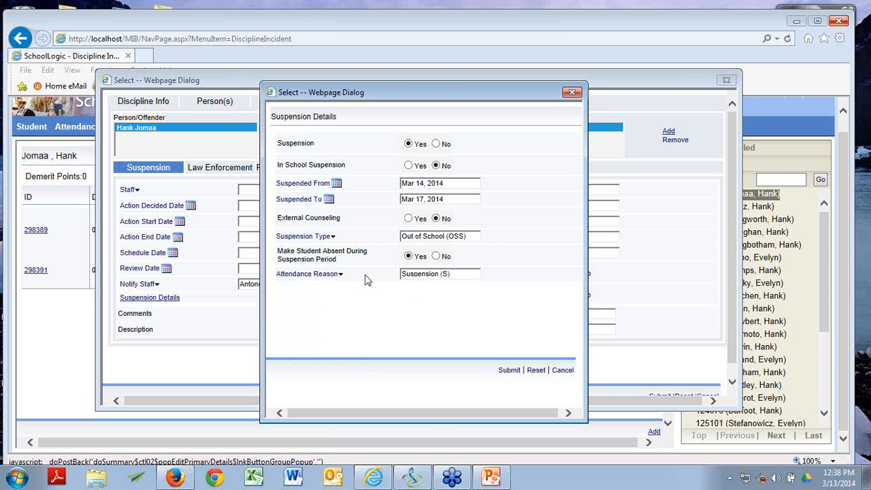
Step: Discard the suspension details and review the Law Enforcement and Parental Involvement sub-tabs
click(563, 371)
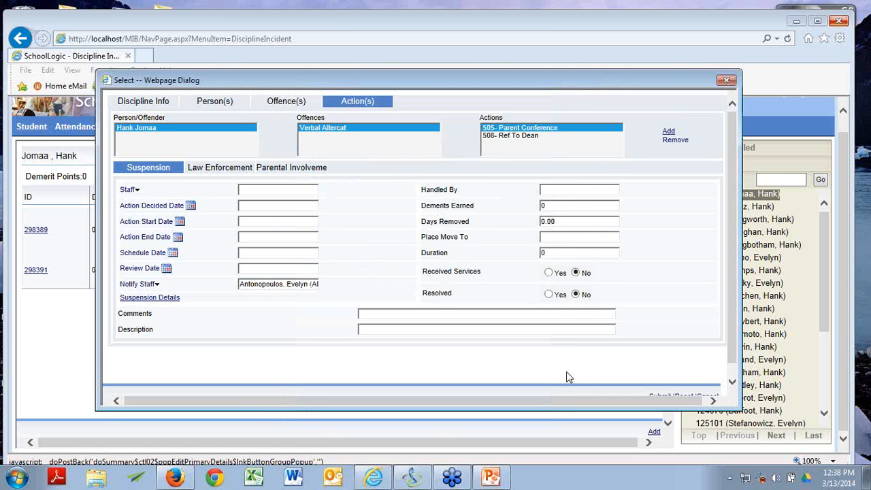
click(231, 168)
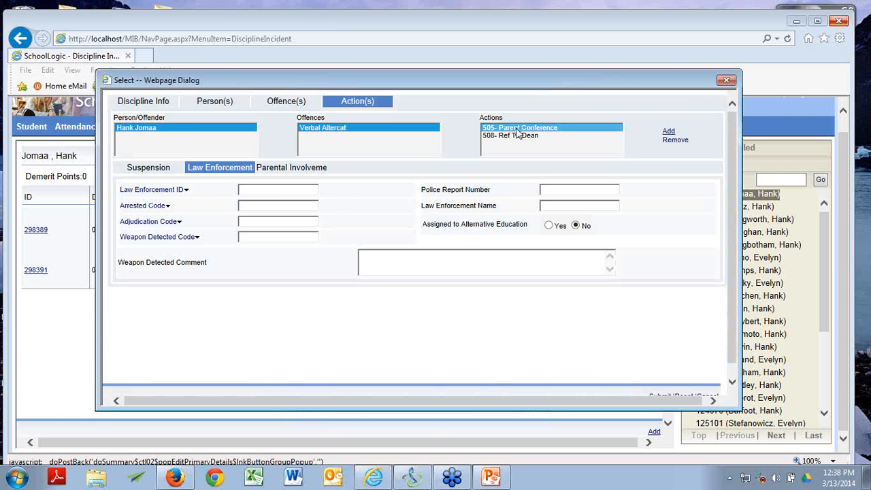
click(317, 169)
Step: Review 508 Ref To Dean's parental involvement details, then close the incident window
click(524, 136)
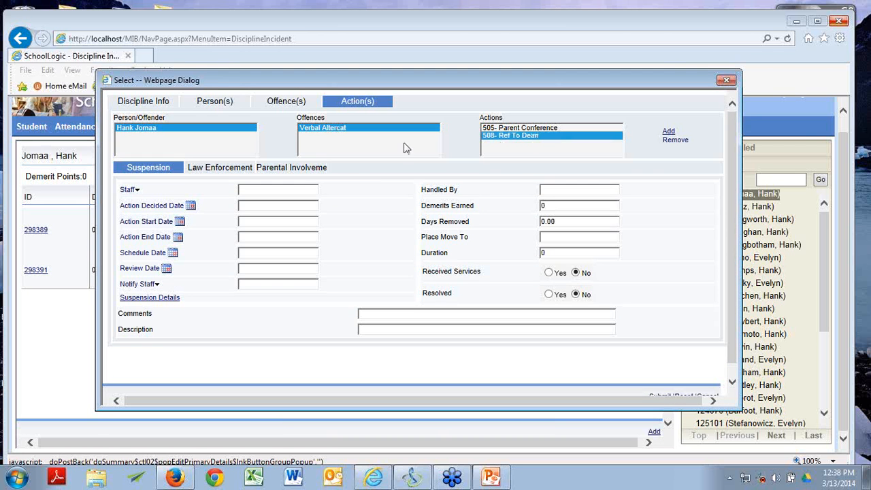
click(294, 169)
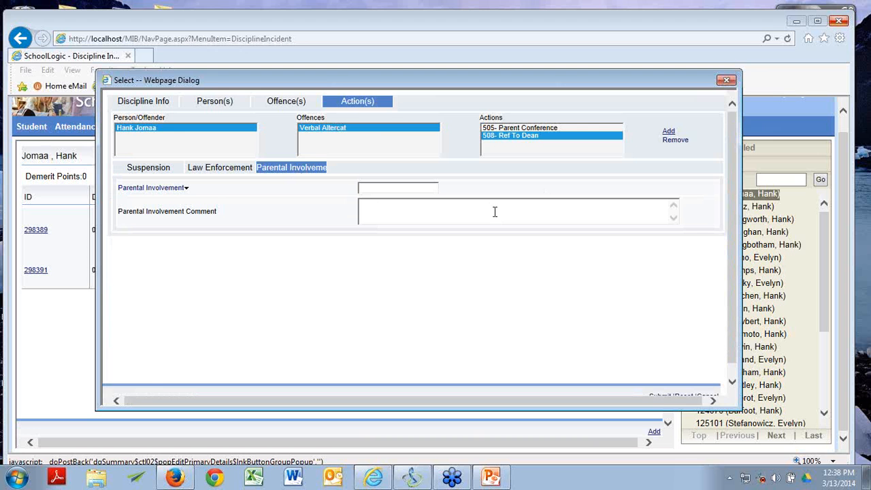
click(726, 80)
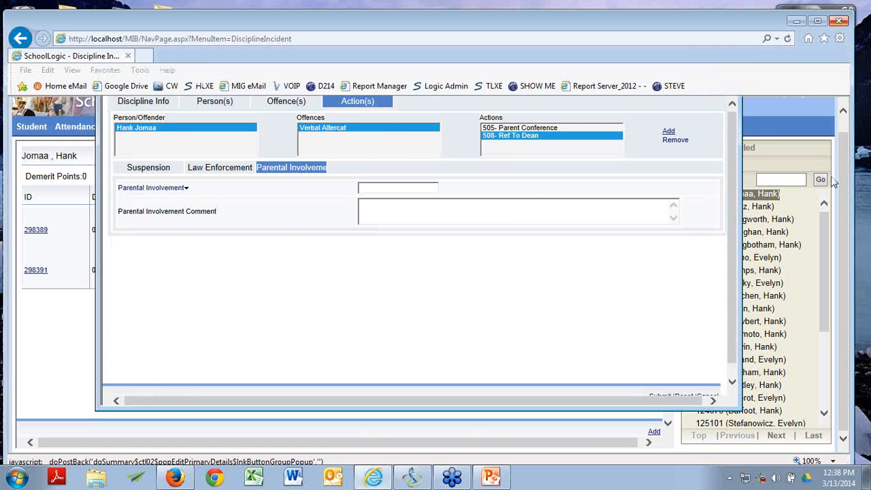
key(alt+Tab)
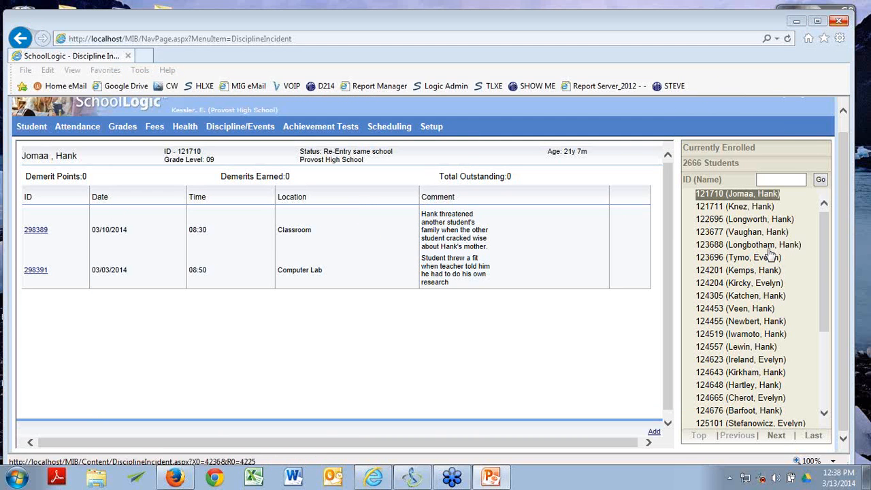
Step: Switch to the next enrolled student and open hallway incident 298390 from Mar 07, 2014
click(766, 206)
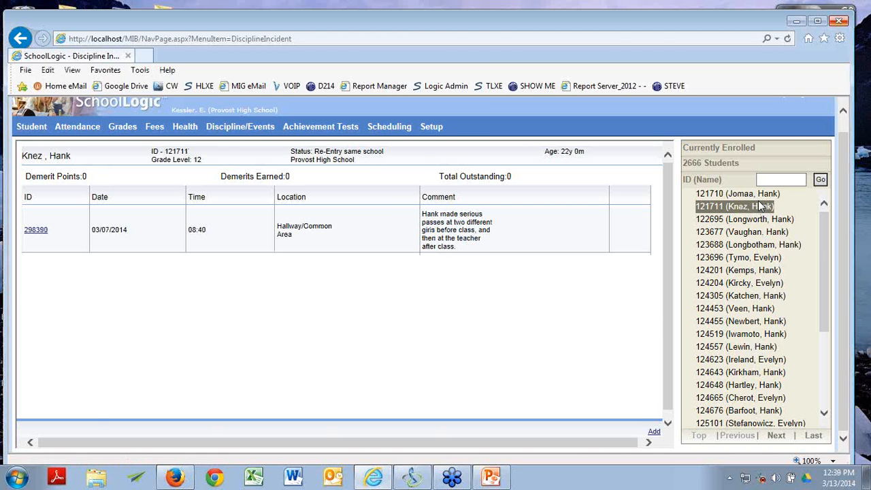
click(36, 230)
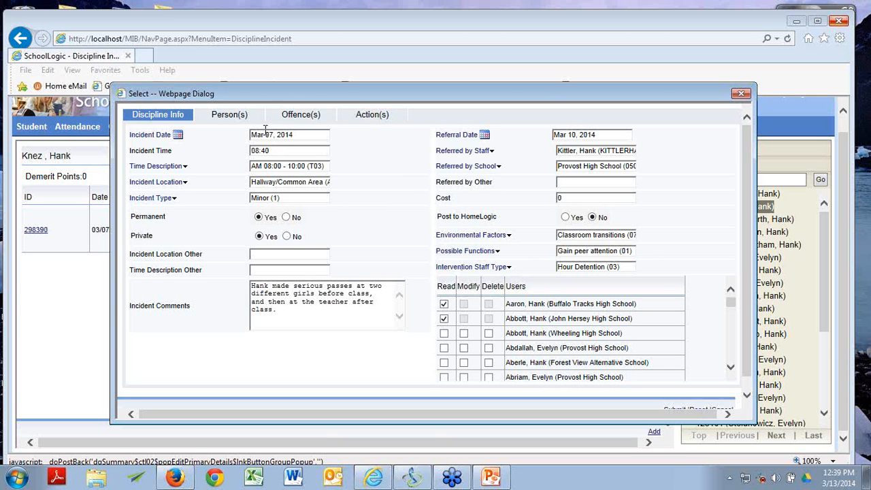
Step: Show the incident's persons and look at the add and choose non-student forms without adding anyone
click(231, 116)
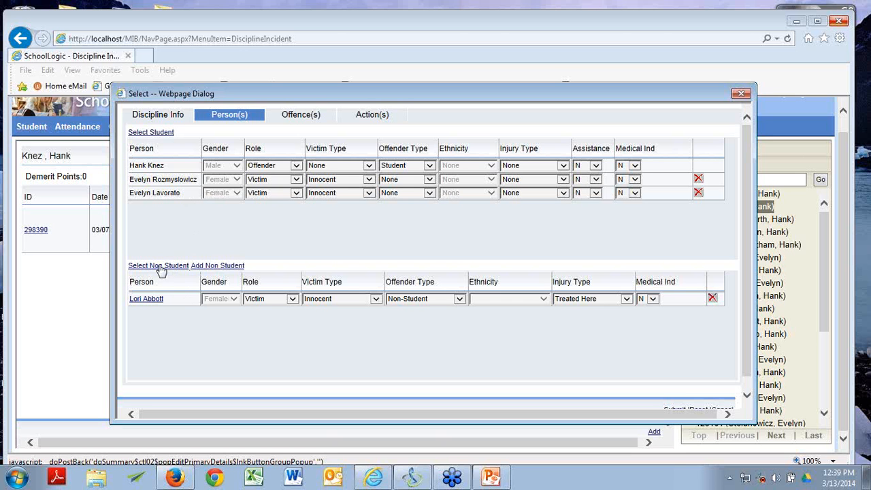
click(212, 266)
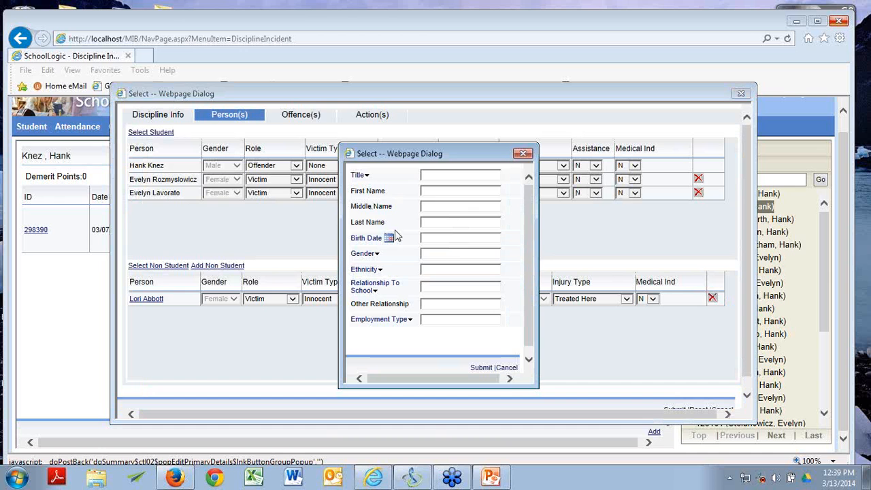
click(508, 368)
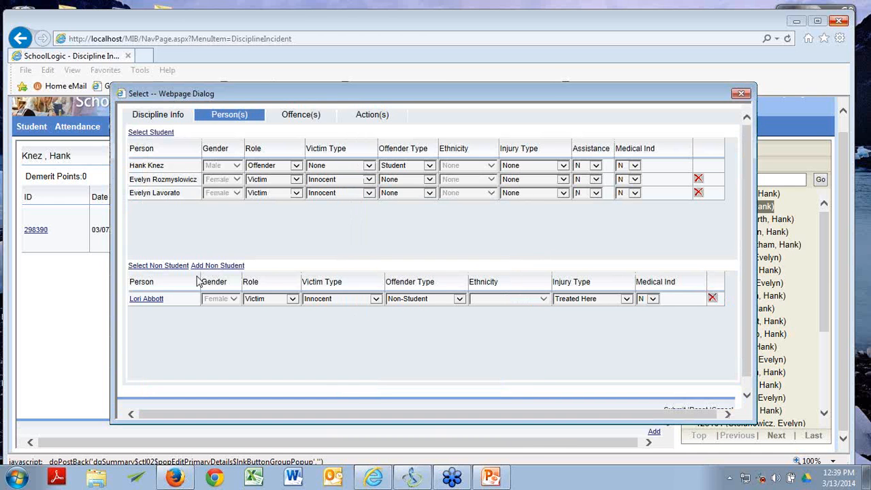
click(179, 268)
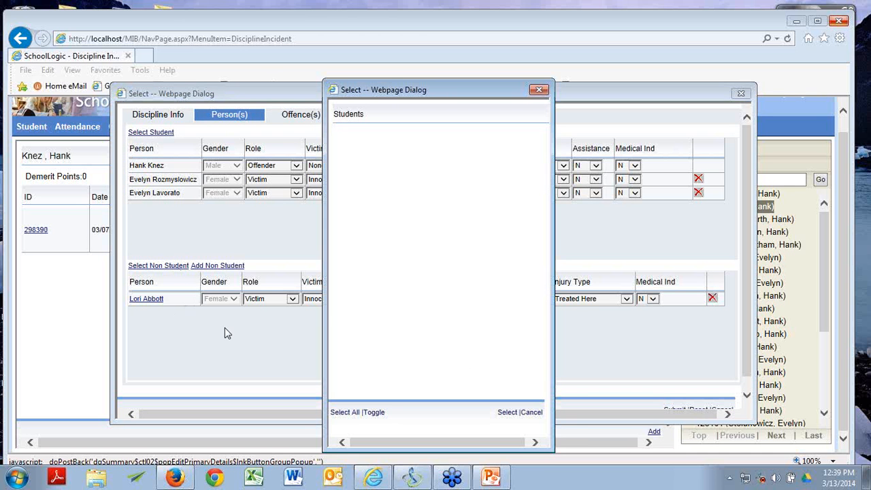
click(530, 413)
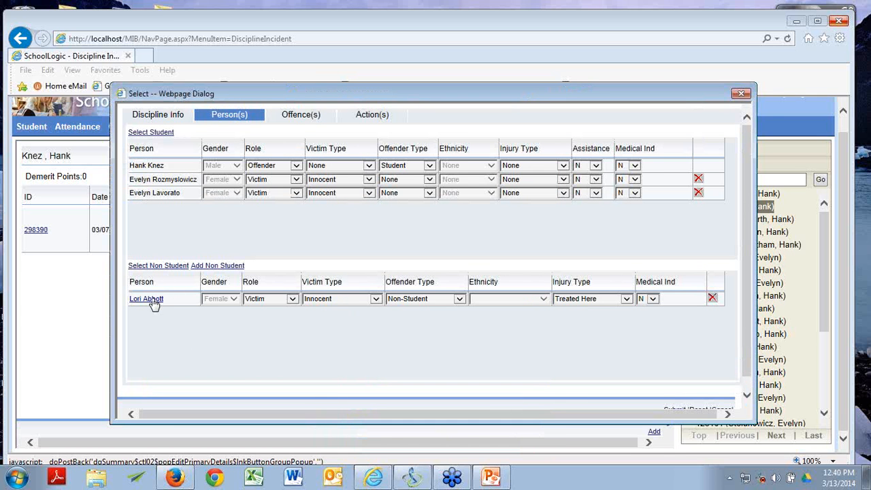
Step: Browse the add non-student form's employment type and relationship-to-school choices, then close it
click(206, 266)
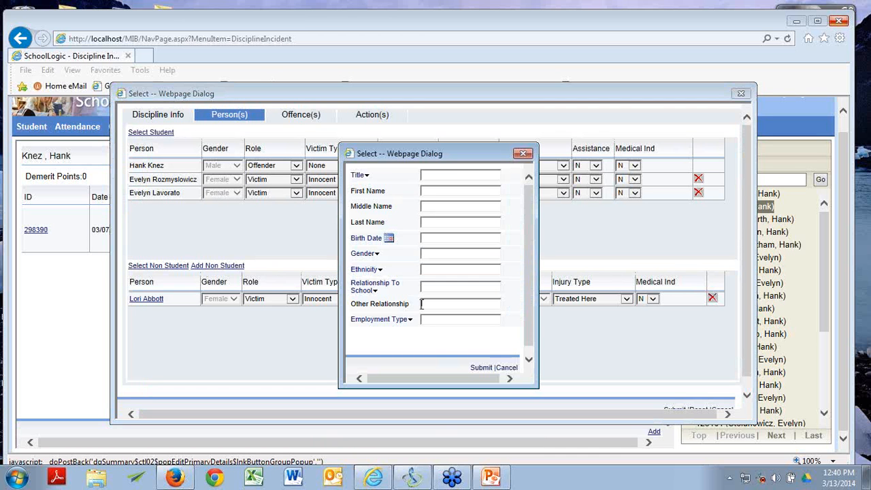
click(402, 321)
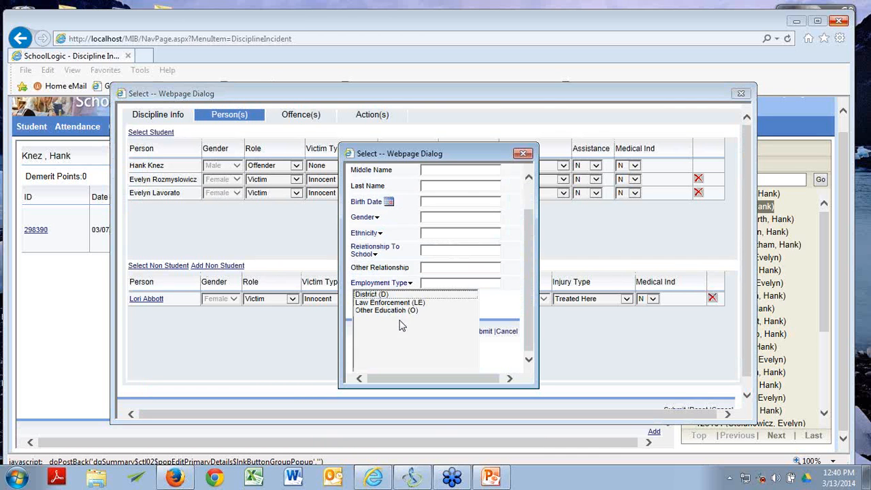
click(396, 317)
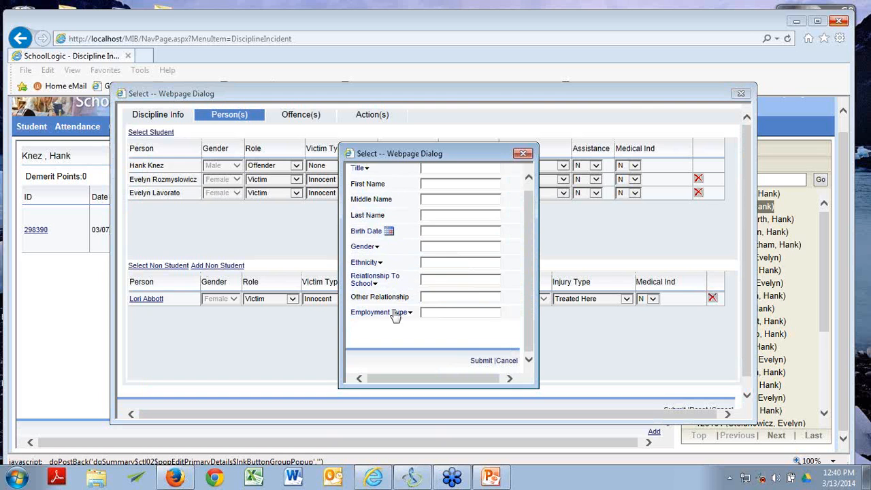
click(382, 280)
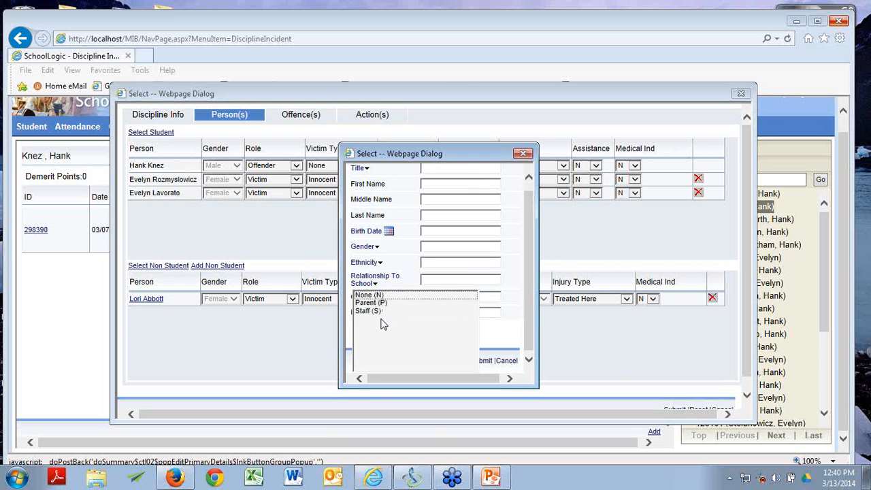
click(522, 153)
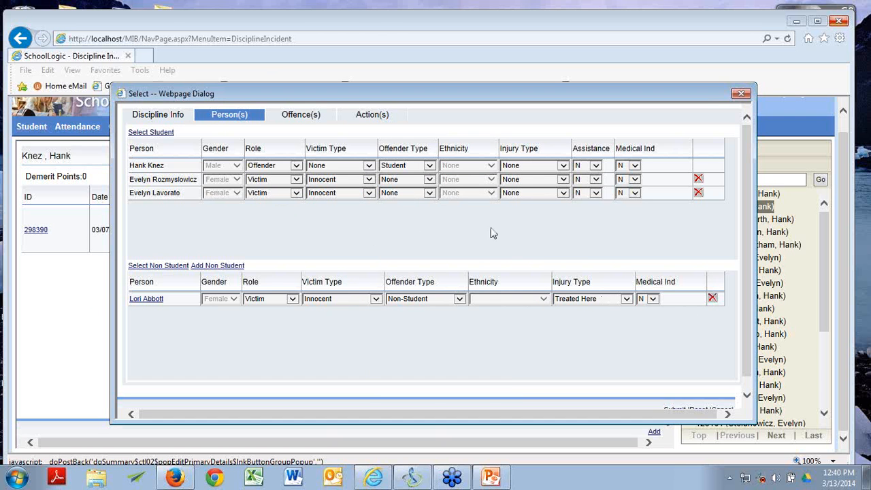
Step: Step through the offender's offences, ending on Flagrant Disres with comment 'Student was PISSED'
click(315, 116)
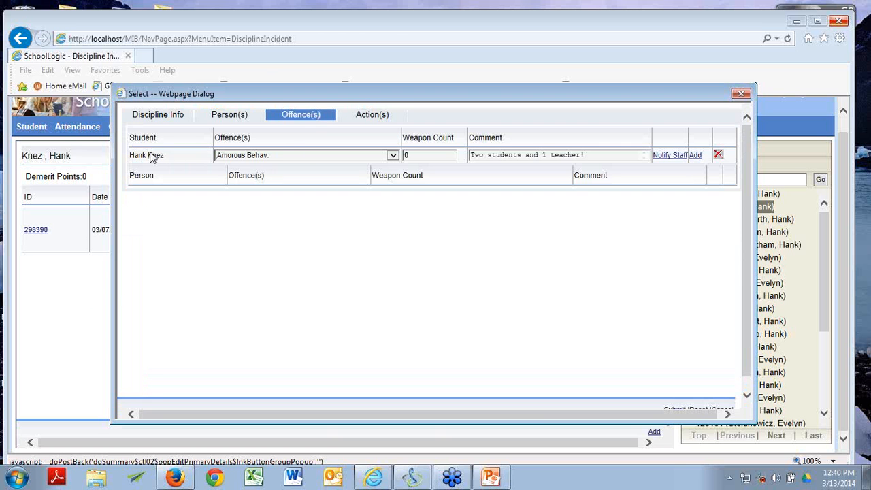
click(394, 156)
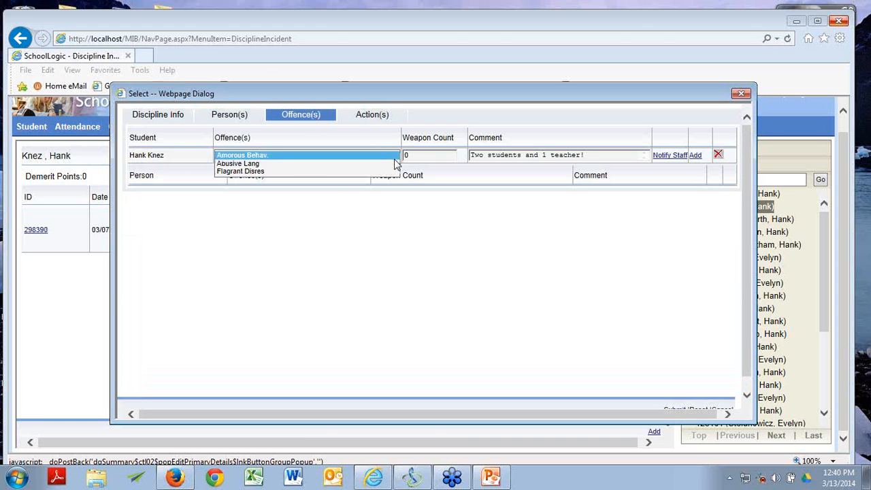
click(436, 125)
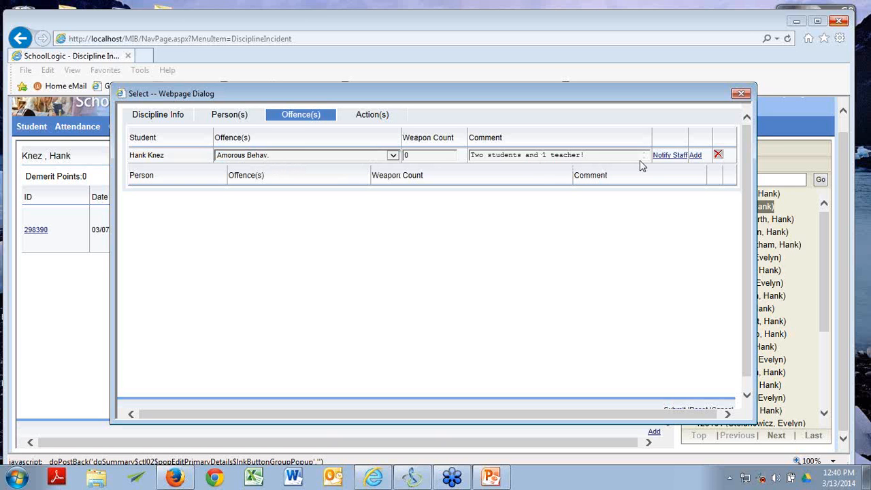
click(389, 157)
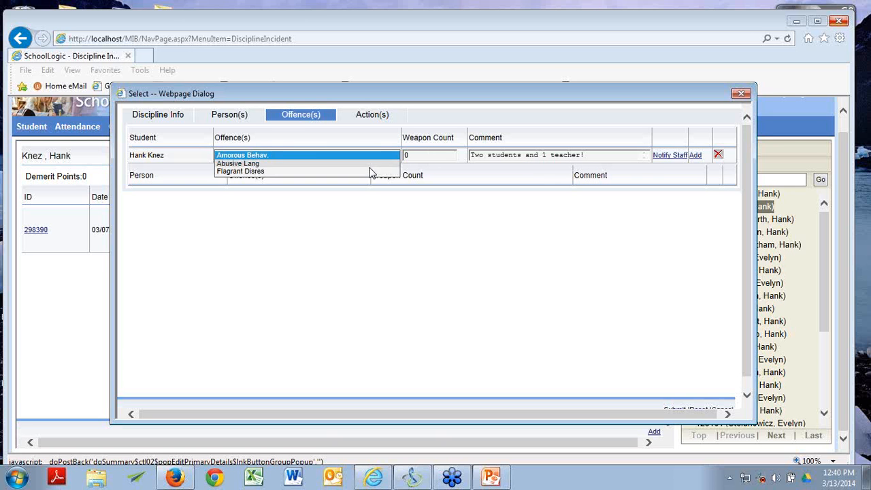
click(369, 165)
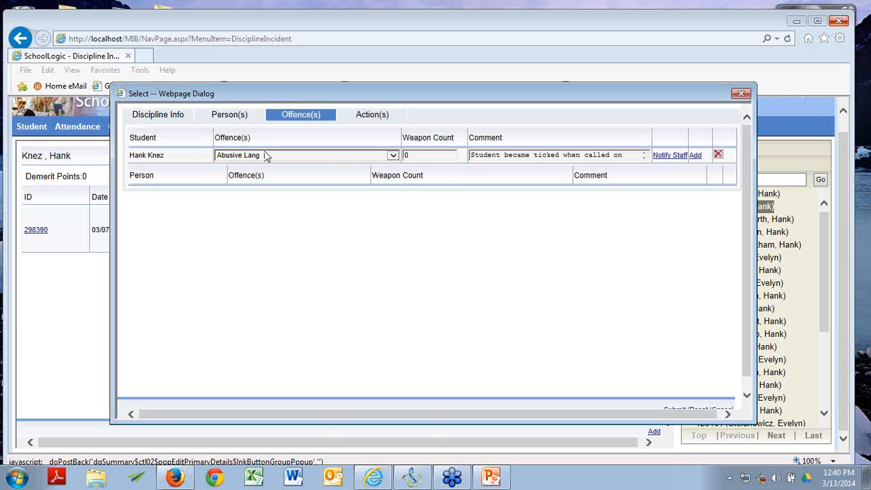
click(392, 155)
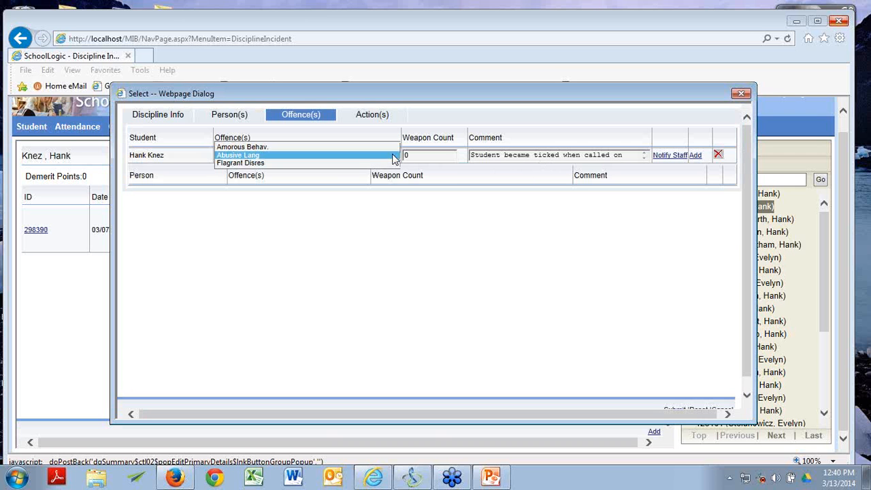
click(283, 161)
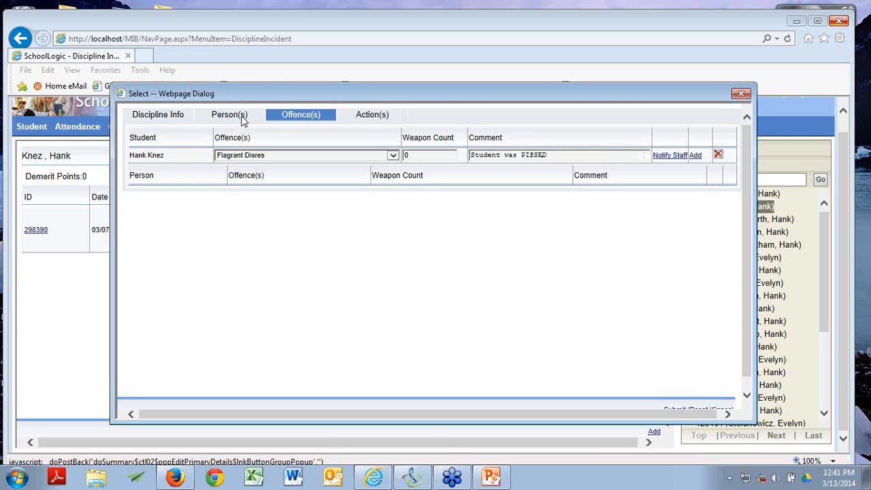
Step: List the offender's offences and view Amorous Behav.'s out-of-school suspension action details
click(364, 119)
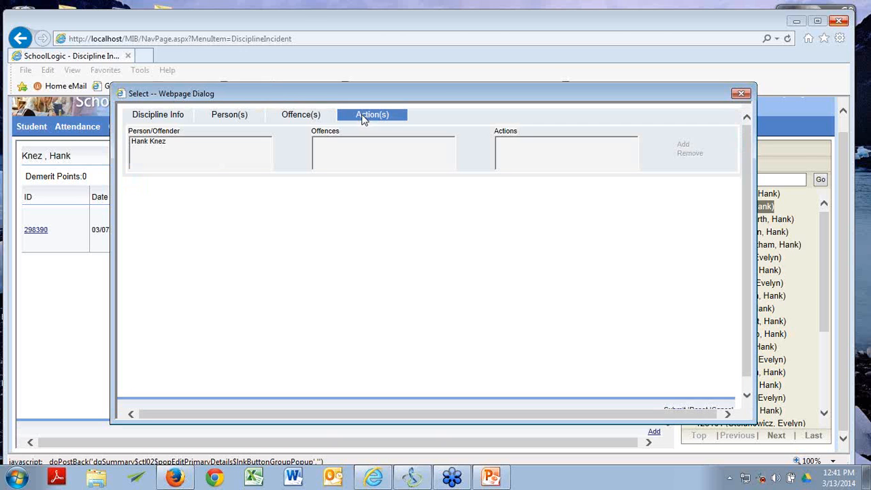
click(167, 141)
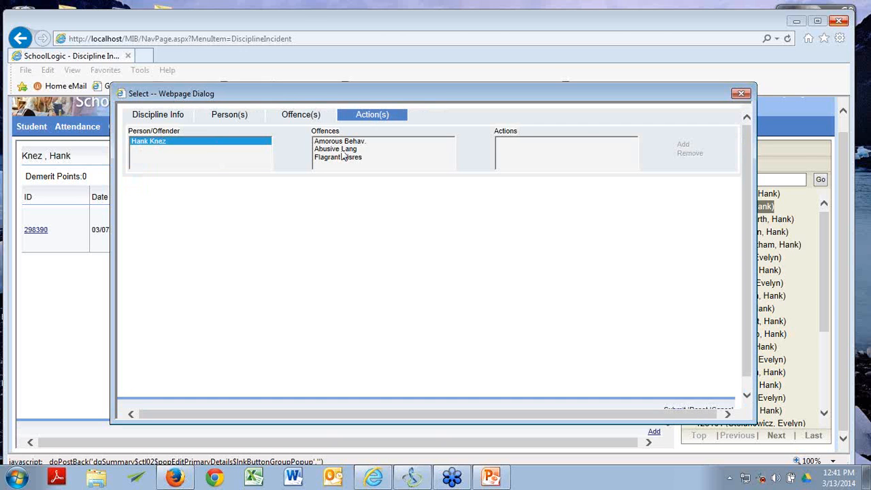
click(339, 141)
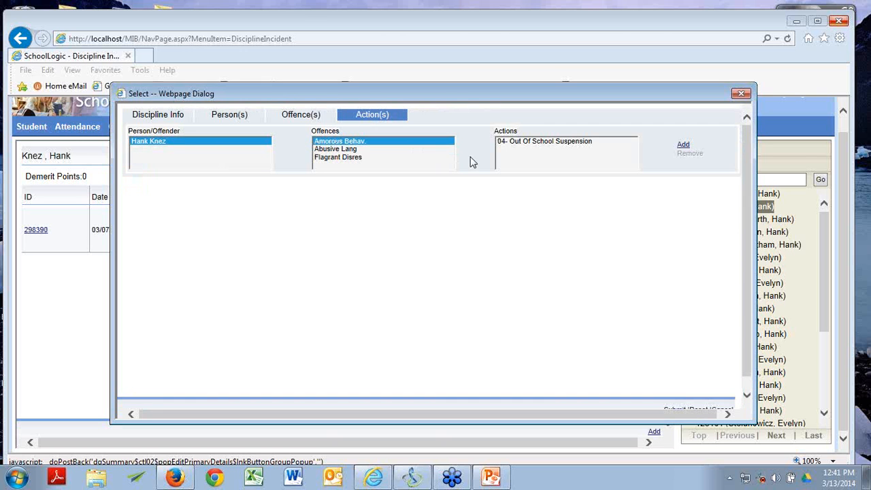
click(521, 149)
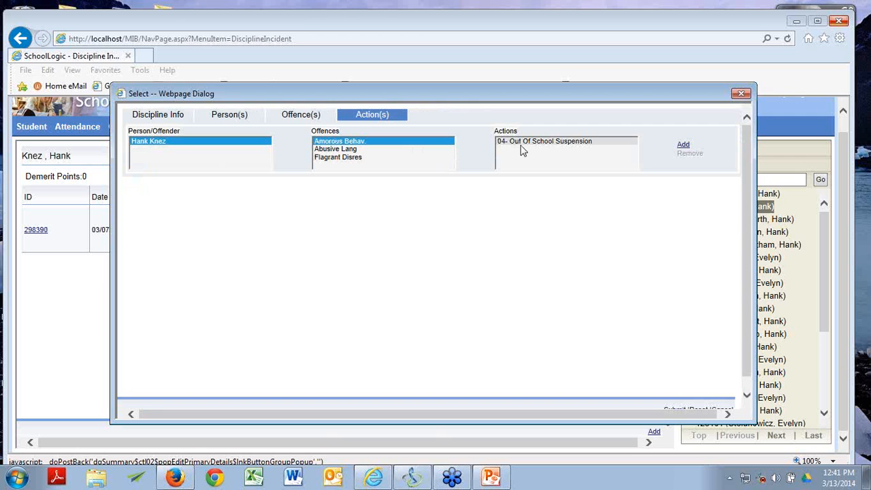
click(521, 150)
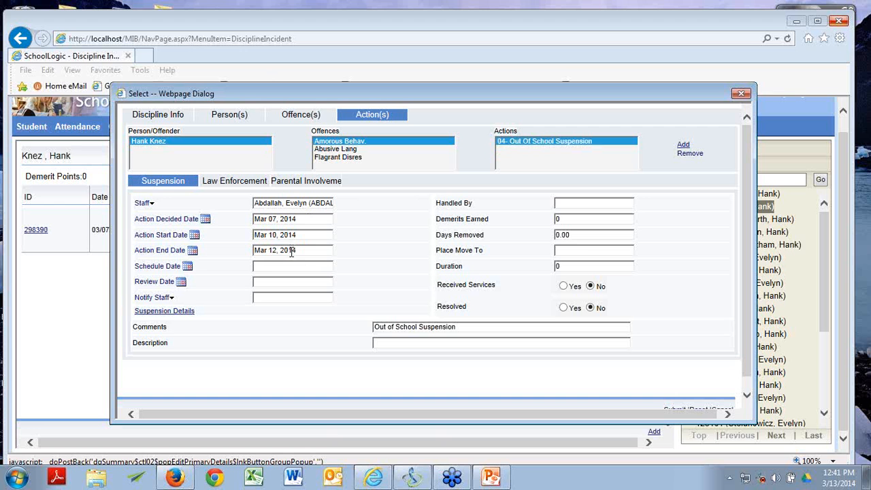
Step: View Abusive Lang's parent phone conference notes and Flagrant Disres's 606 Loss Of Privileges action
click(354, 151)
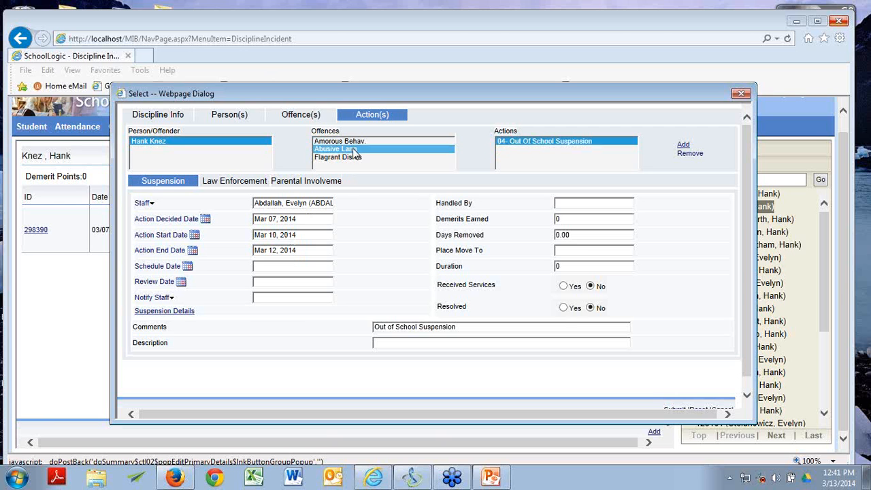
click(573, 144)
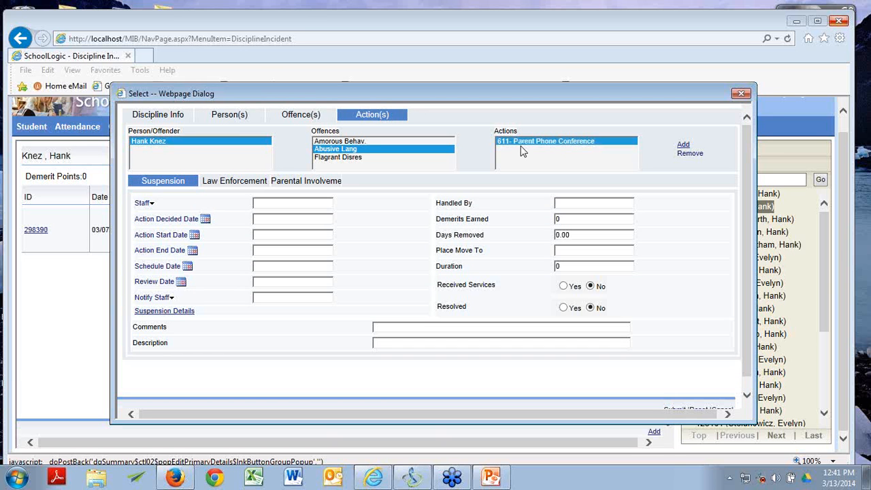
click(305, 185)
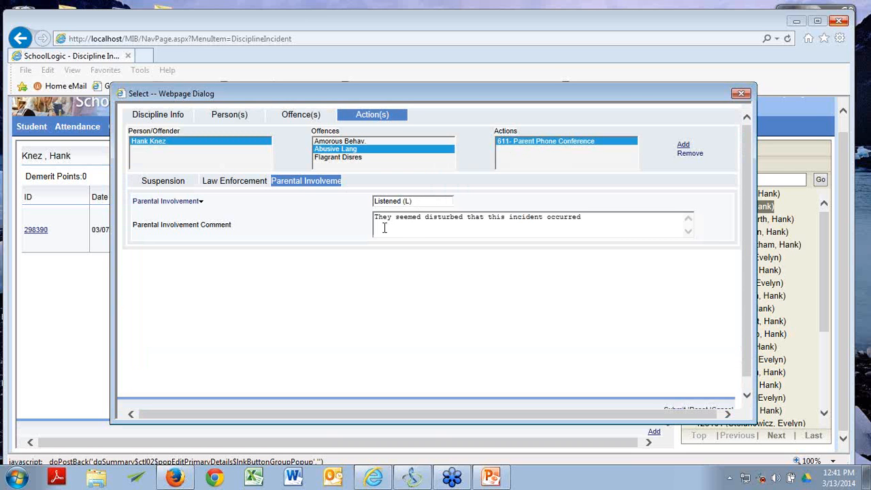
click(355, 158)
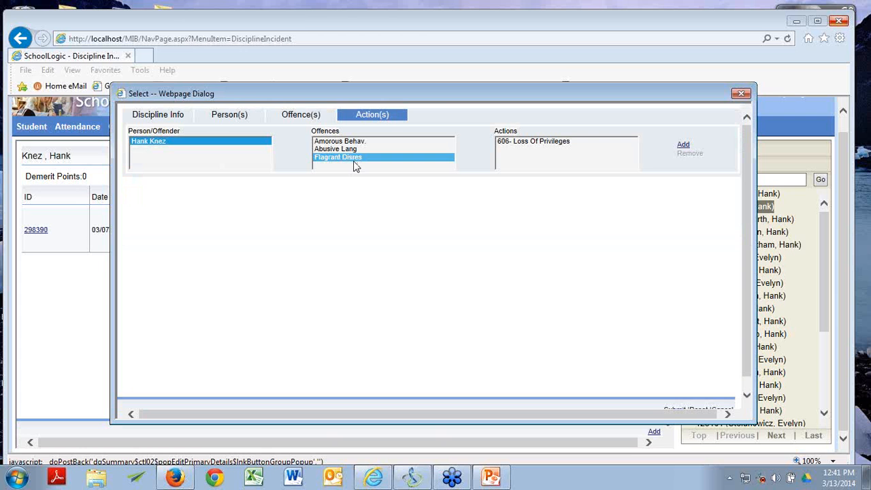
click(521, 144)
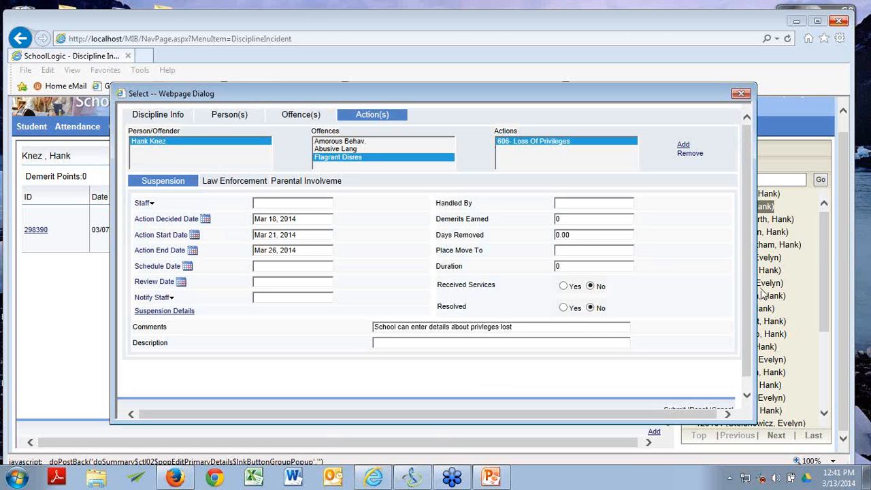
Step: Close the incident, switch to the second student, and open fight incident 298392
click(741, 94)
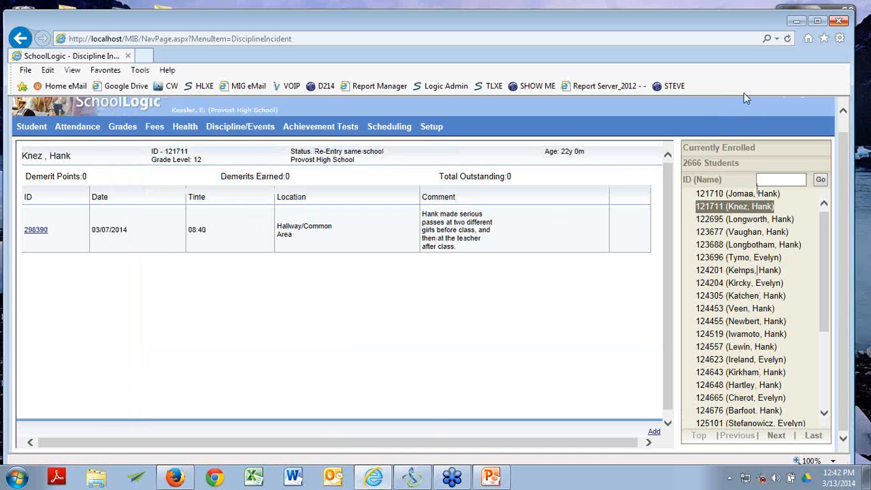
key(alt+Tab)
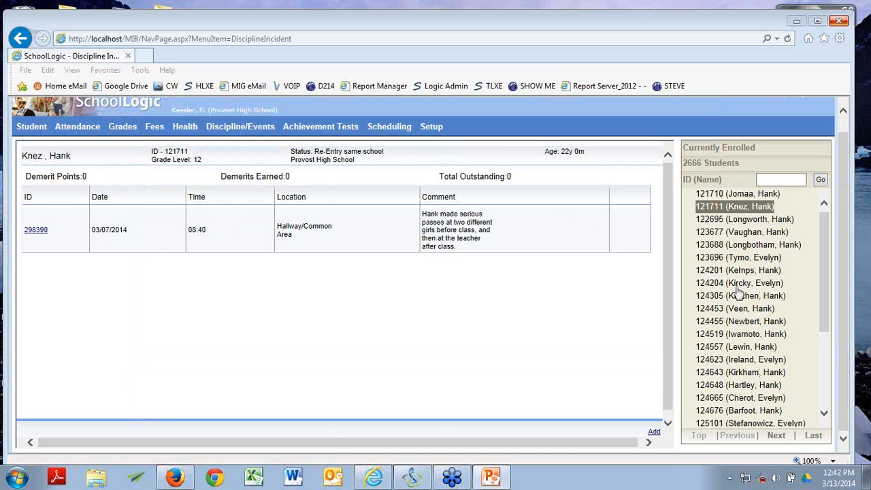
click(768, 259)
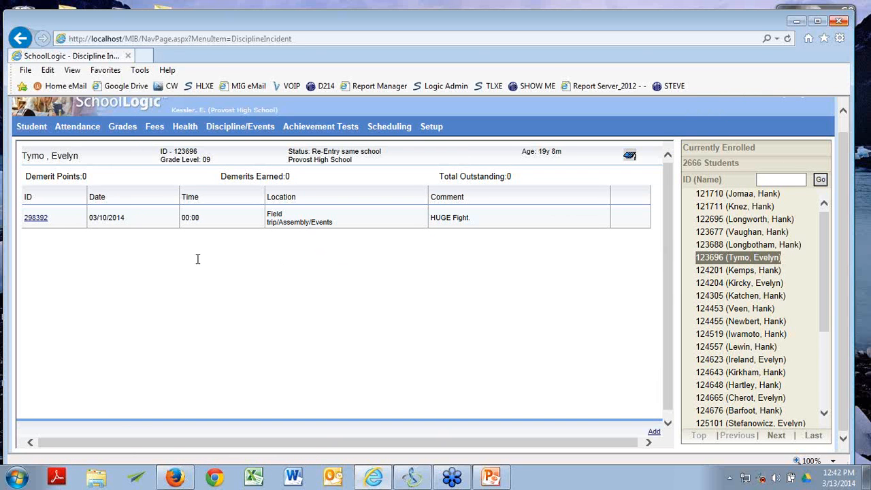
click(36, 218)
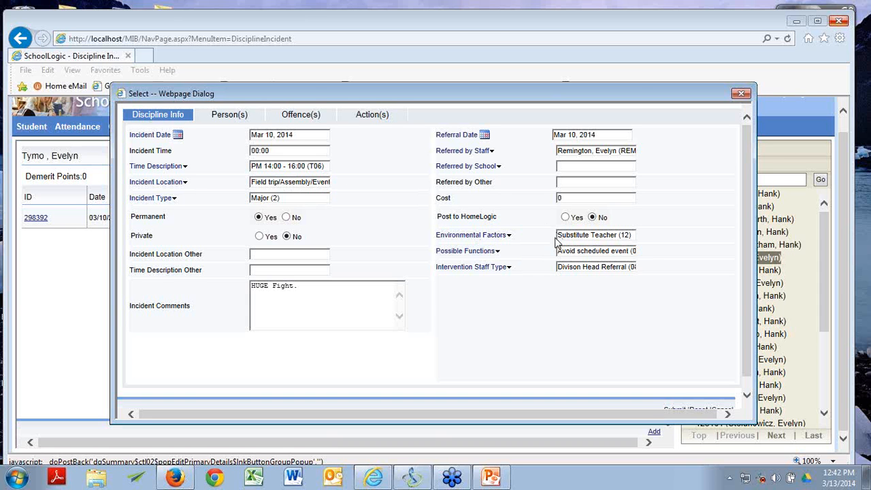
Step: Review the fight's two student offenders, then its Aggravated Assault and Aggravated Battery offences
click(238, 116)
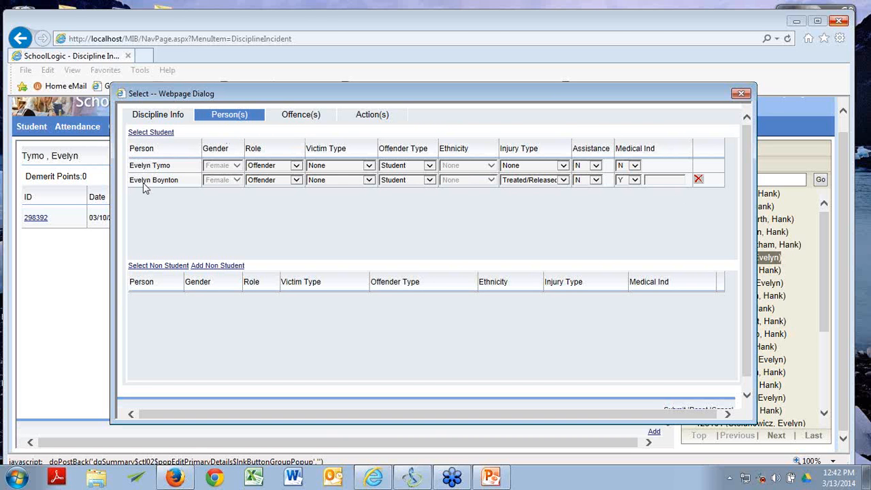
click(288, 122)
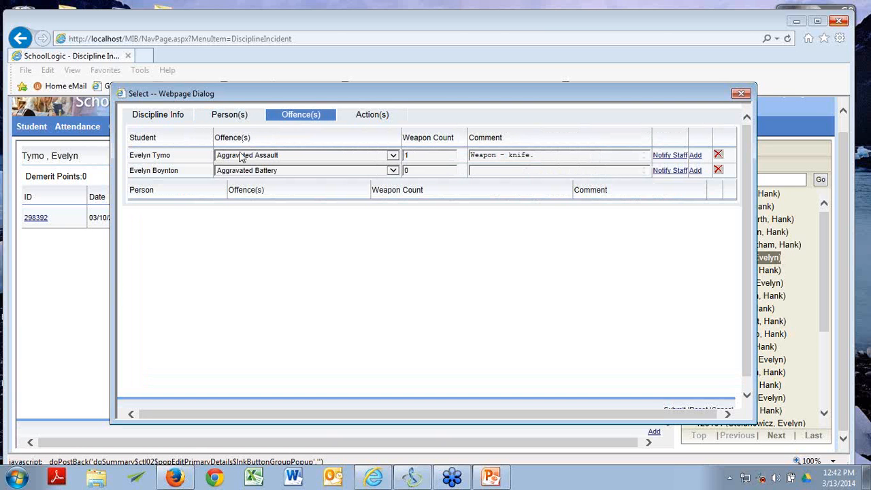
Step: Check the first offender's Weapon and Aggravated Assault offences, then bring up the incident's actions listing both offenders
click(393, 156)
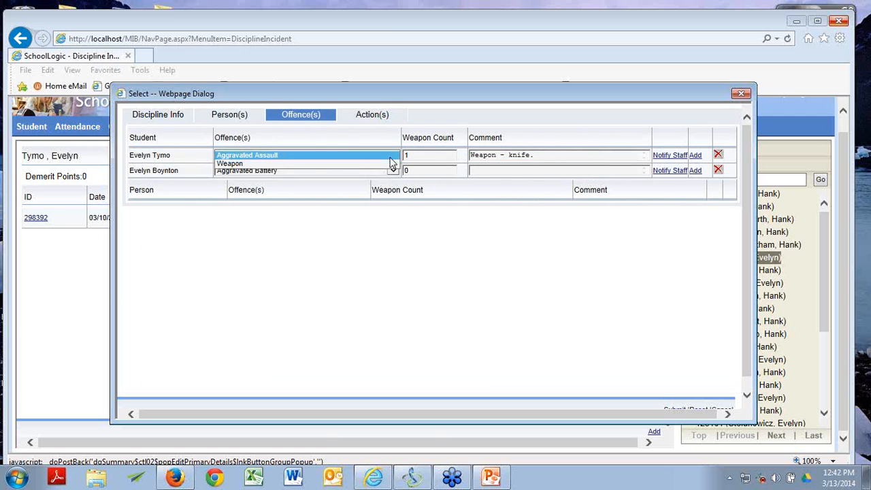
click(391, 164)
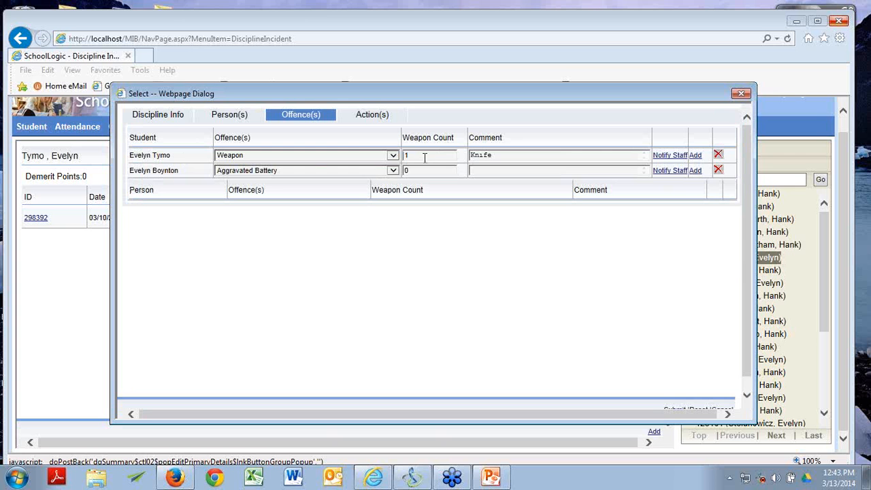
click(393, 155)
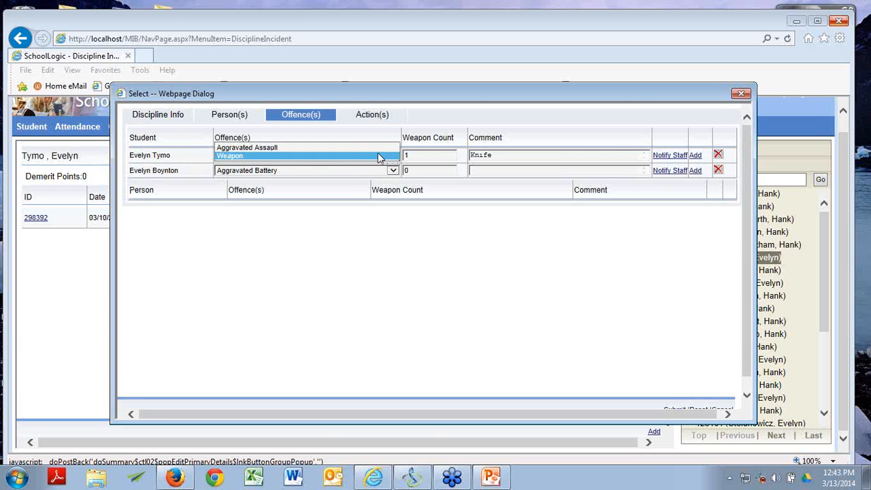
click(362, 147)
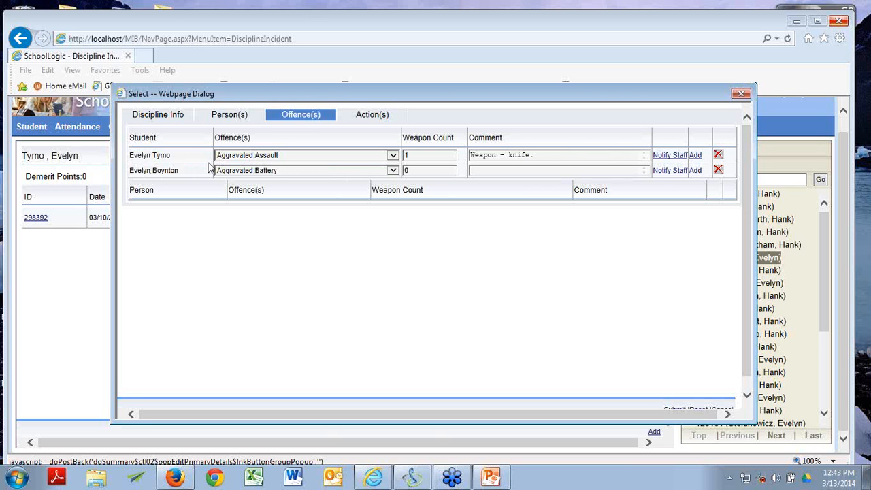
click(376, 115)
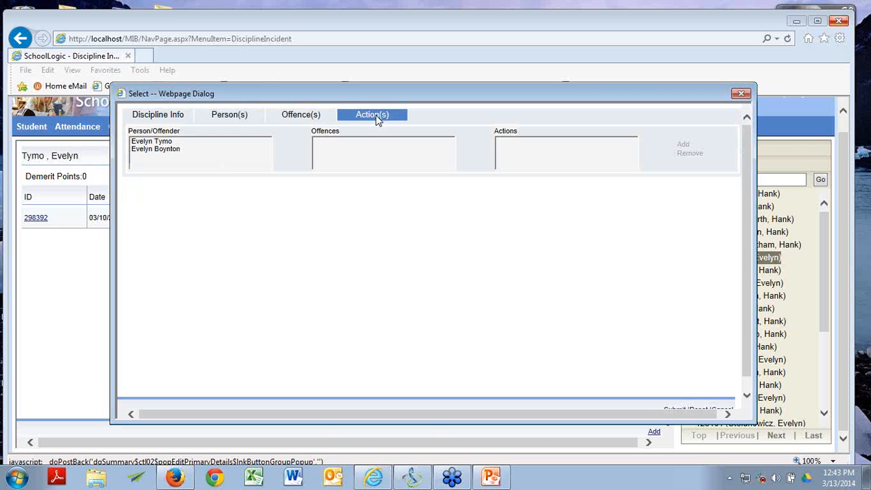
Step: Review the law enforcement details of the first offender's Weapon offence action, 610- Police Counselor Notified
click(175, 142)
click(333, 150)
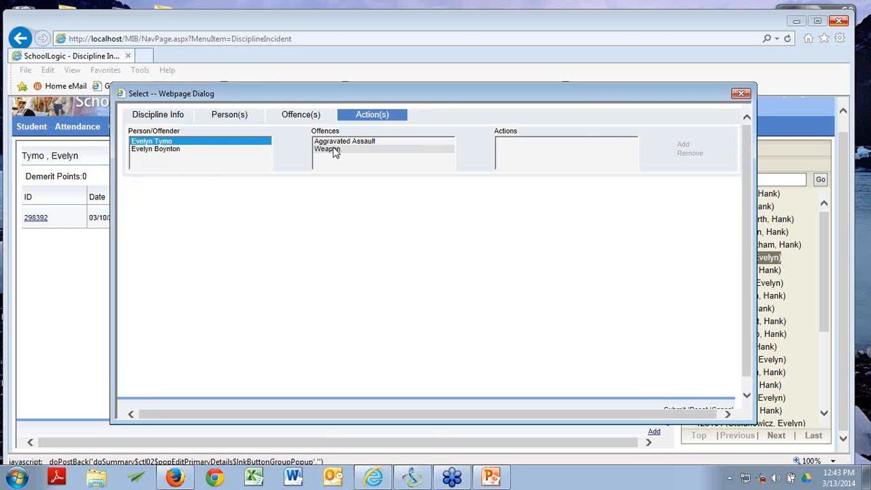
click(523, 151)
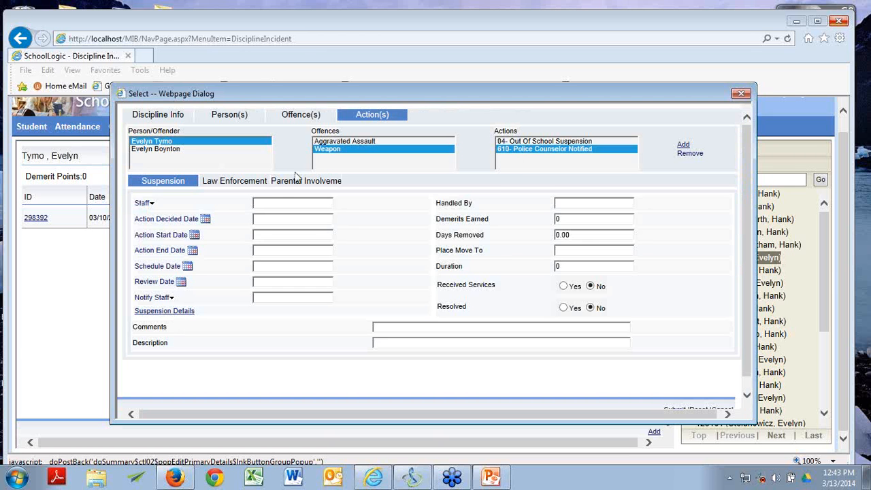
click(215, 185)
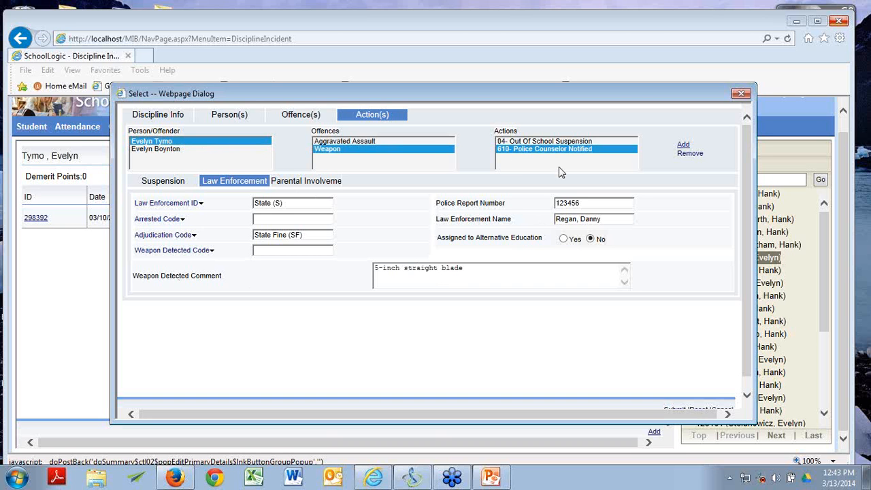
Step: Review parental involvement for the Aggravated Assault action 612- Parent Conference/Meeting: Didn't Care (DC), with a comment
click(396, 142)
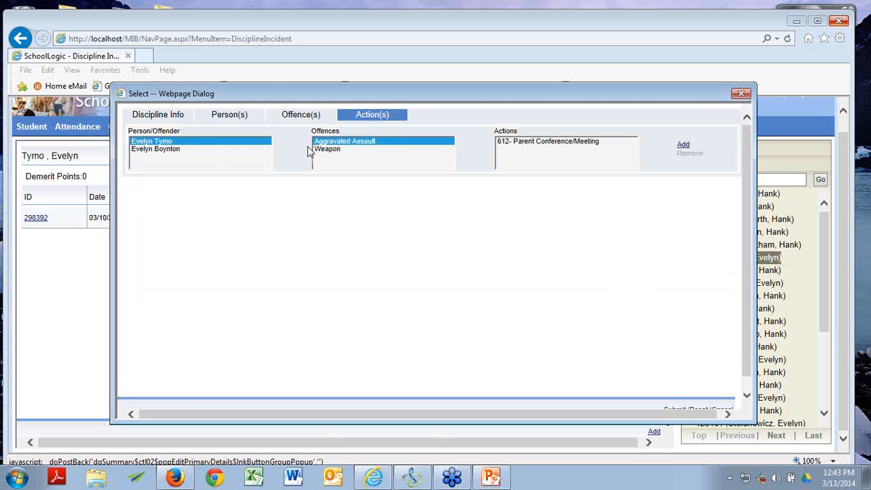
click(530, 142)
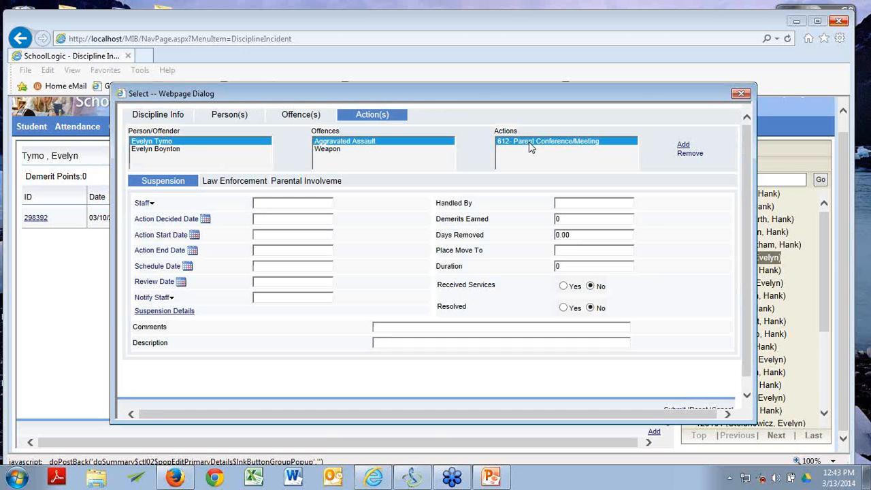
click(317, 184)
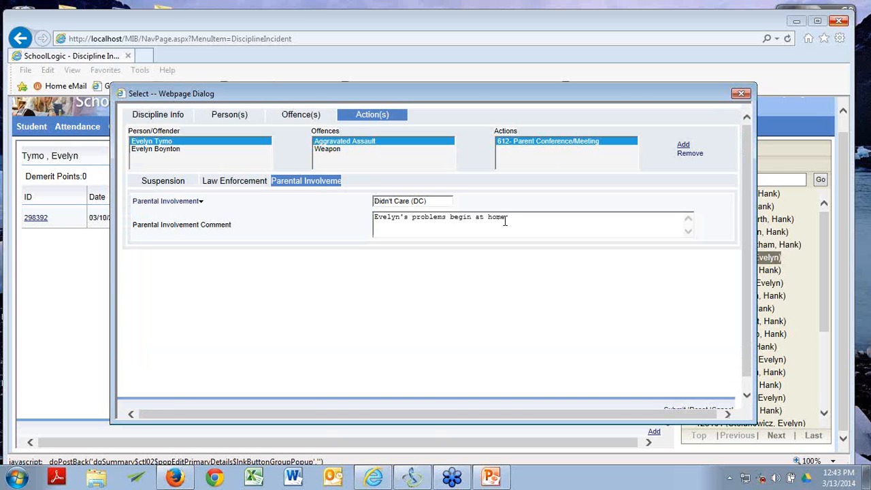
Step: Check parental involvement for the second offender's Aggravated Battery 612- Parent Conference/Meeting action, then close incident 298392
click(176, 149)
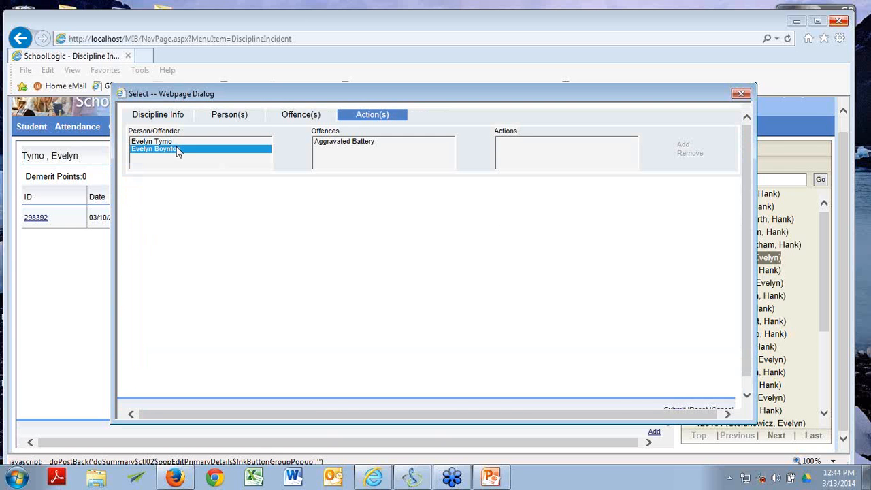
click(324, 142)
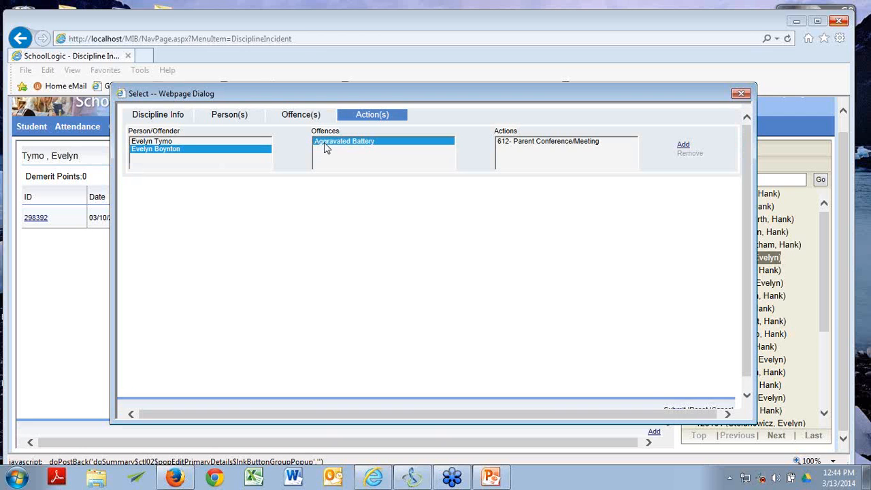
click(556, 142)
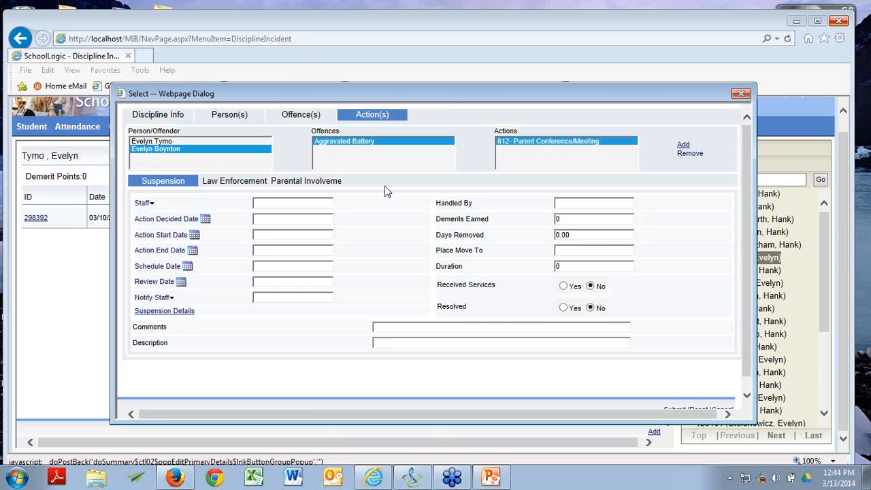
click(315, 187)
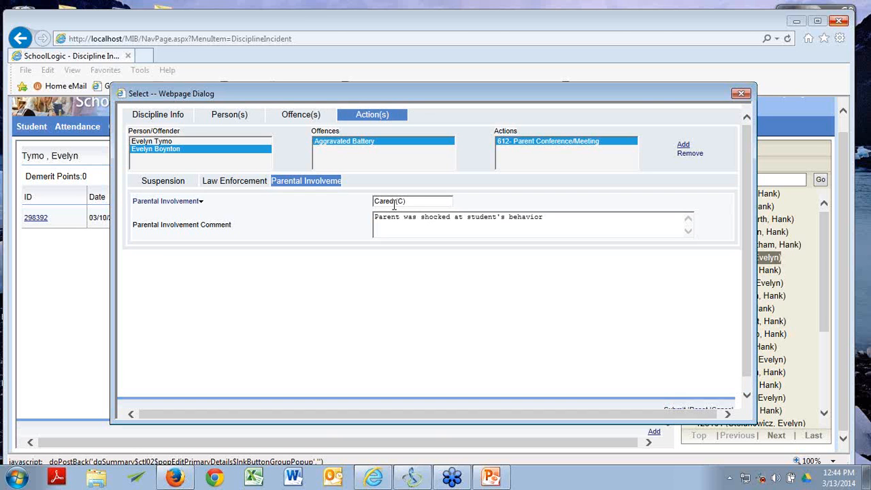
click(740, 93)
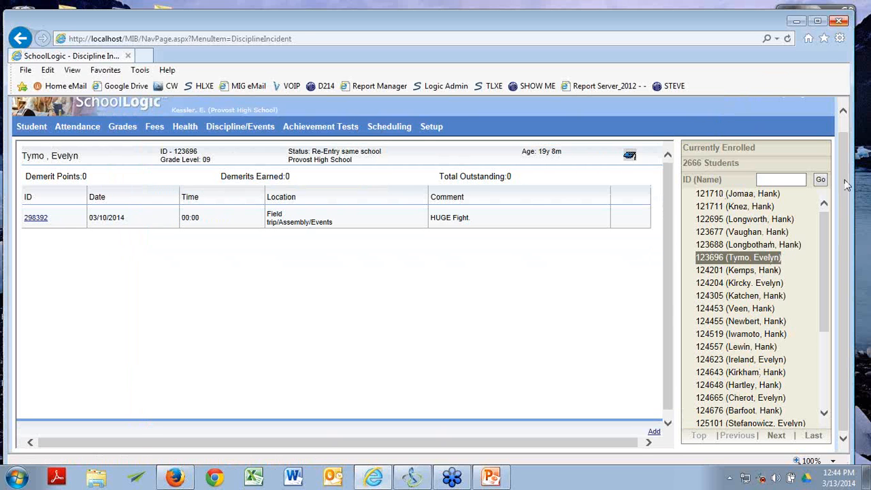
Step: Look up the second offender by student ID and open their discipline record showing 'HUGE Fight.'
click(795, 178)
text(1281)
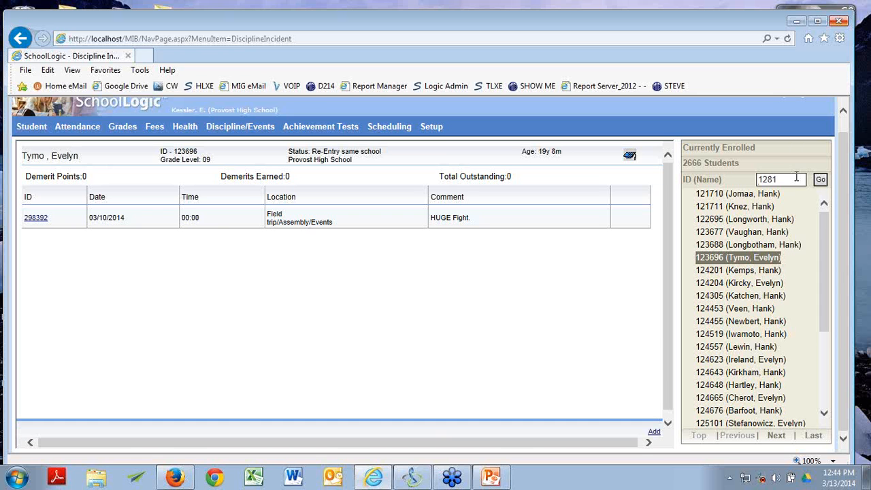
text(23)
key(Return)
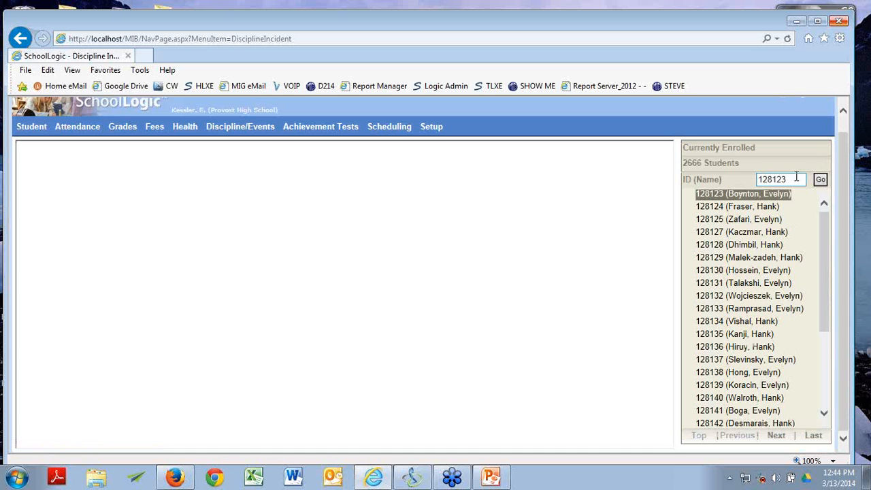
click(746, 197)
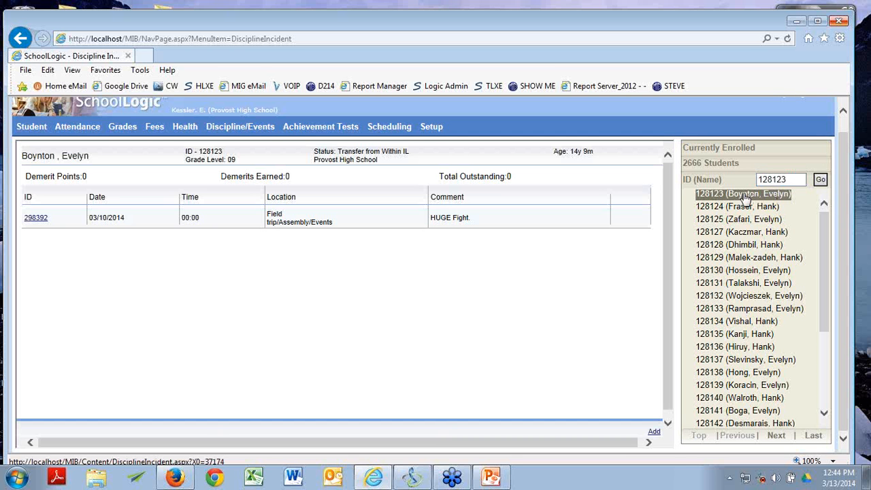
click(37, 219)
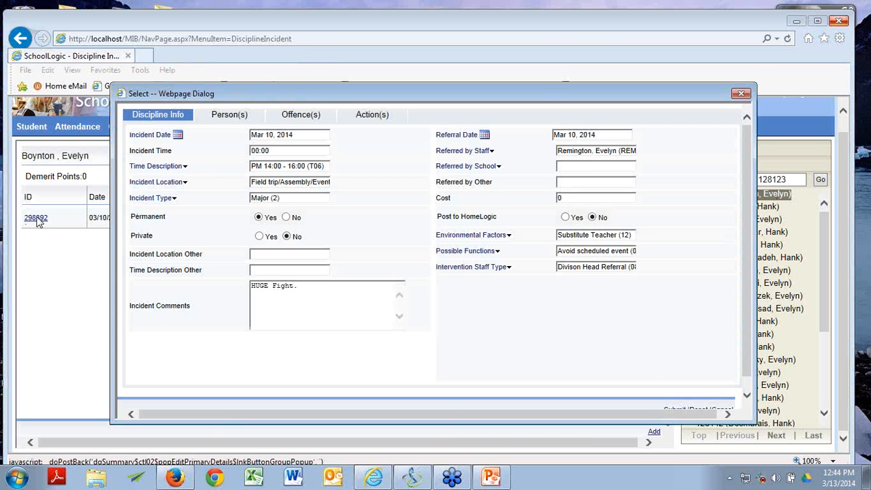
click(216, 117)
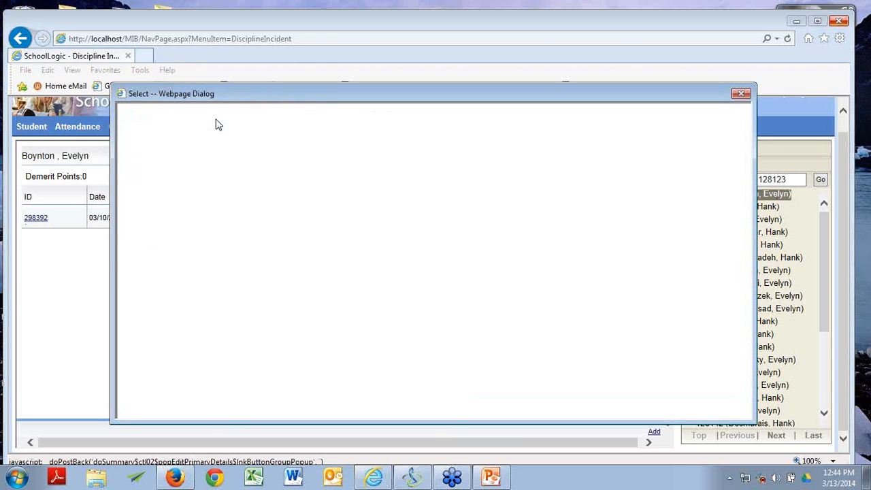
click(742, 93)
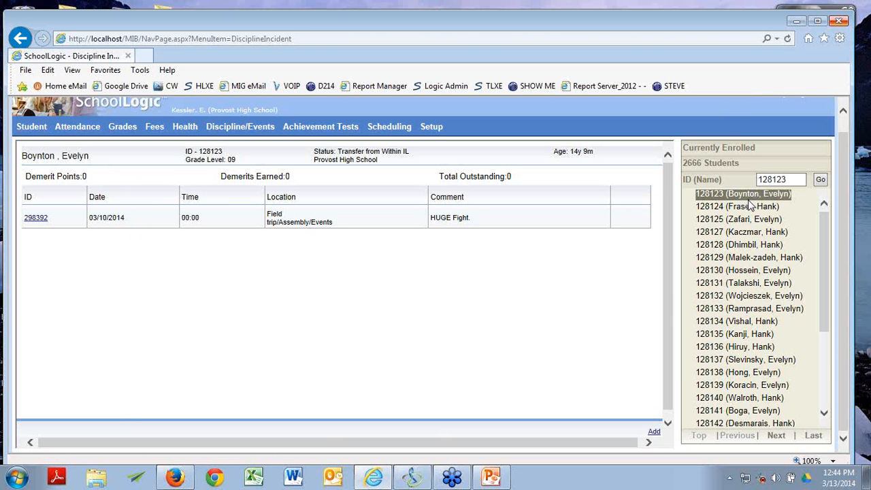
Step: Switch from Internet Explorer back to the PowerPoint slide show at 'Incidents Entered. What Next?'
key(alt+Tab)
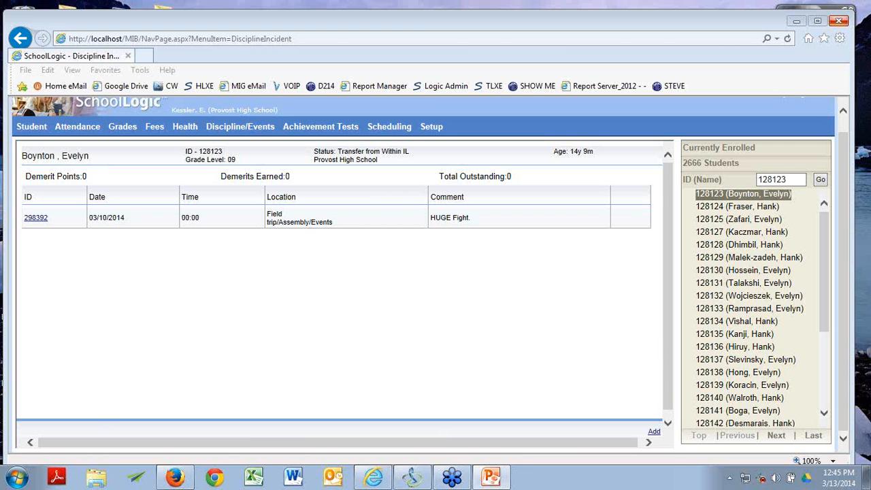
click(490, 477)
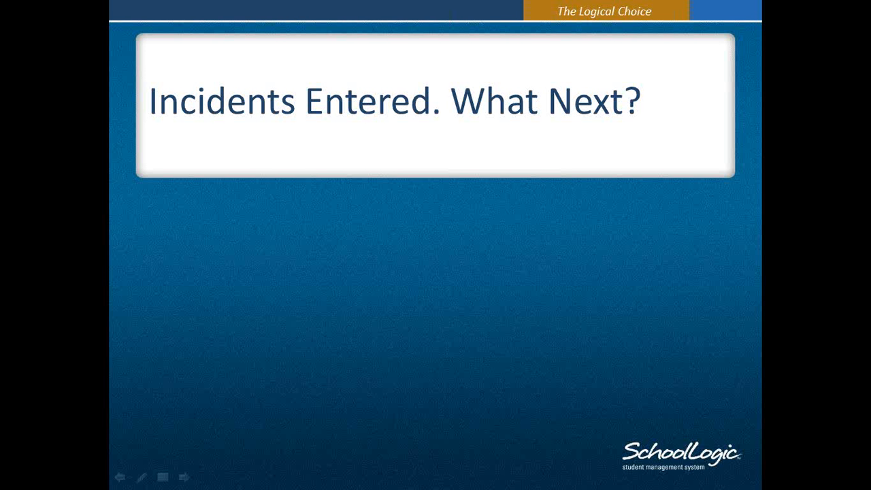
Step: Advance the slide animation to reveal the 'REPORTS !' bullet point
key(Right)
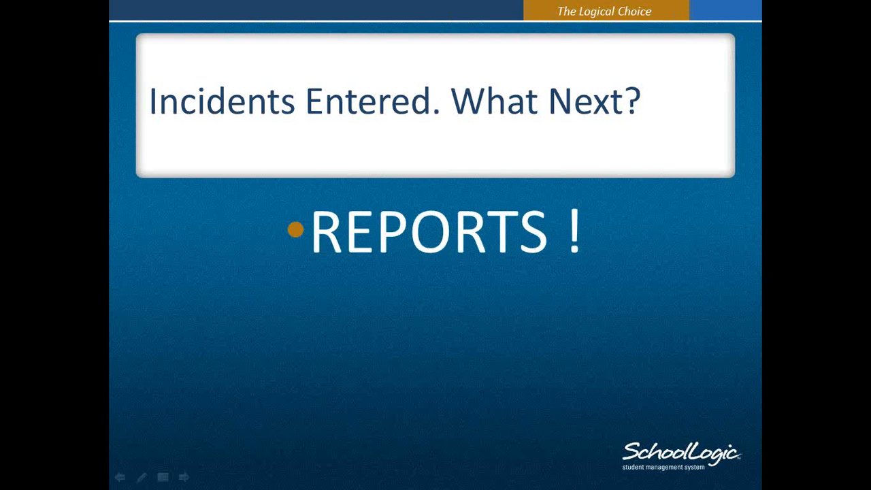
key(super)
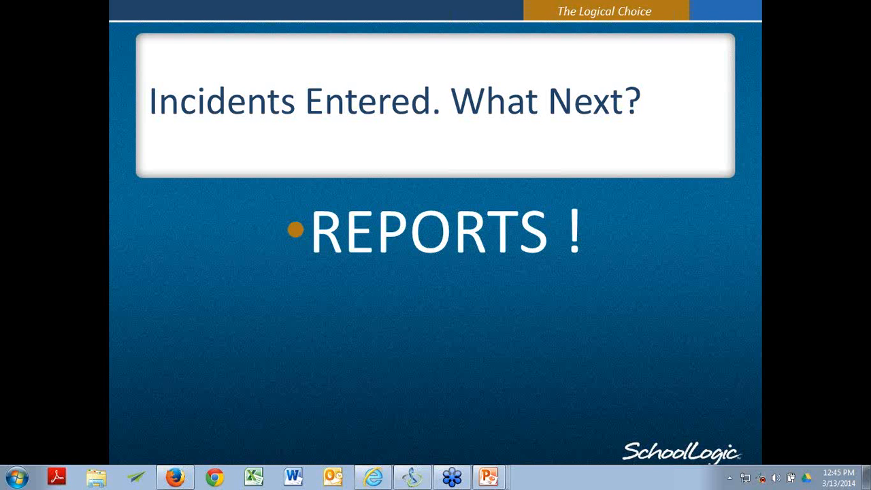
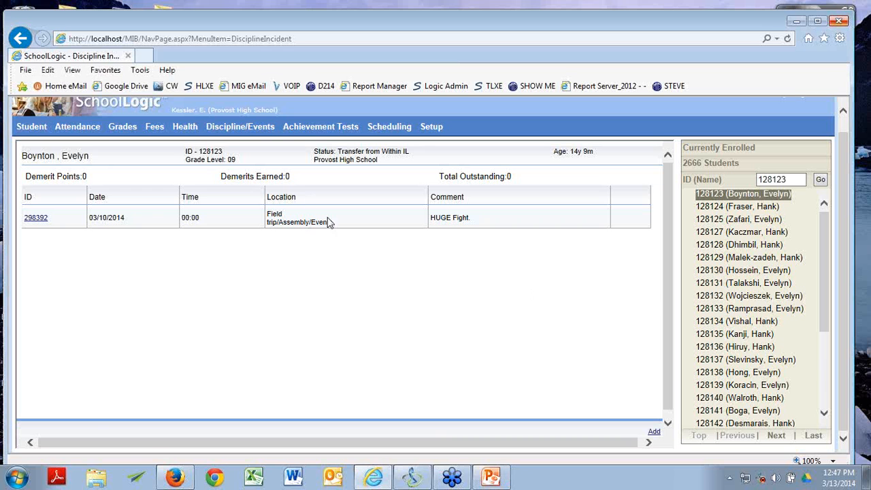
Step: Open the Incident Letter Report page, preset for incidents from 23 Feb 2014 to 14 Mar 2014
mouse_move(254, 122)
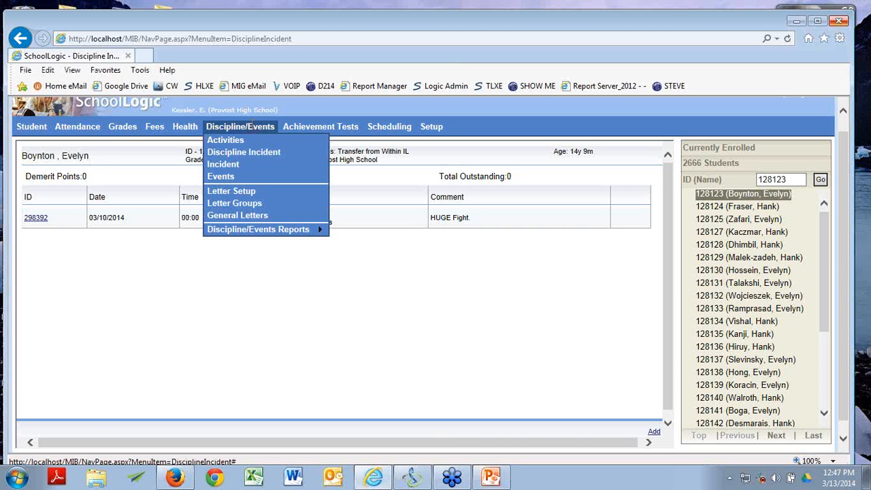
mouse_move(267, 230)
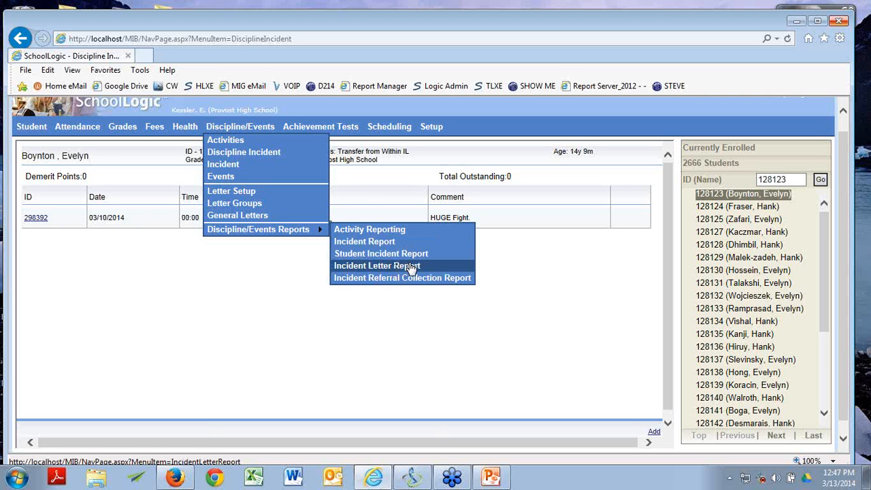
click(359, 266)
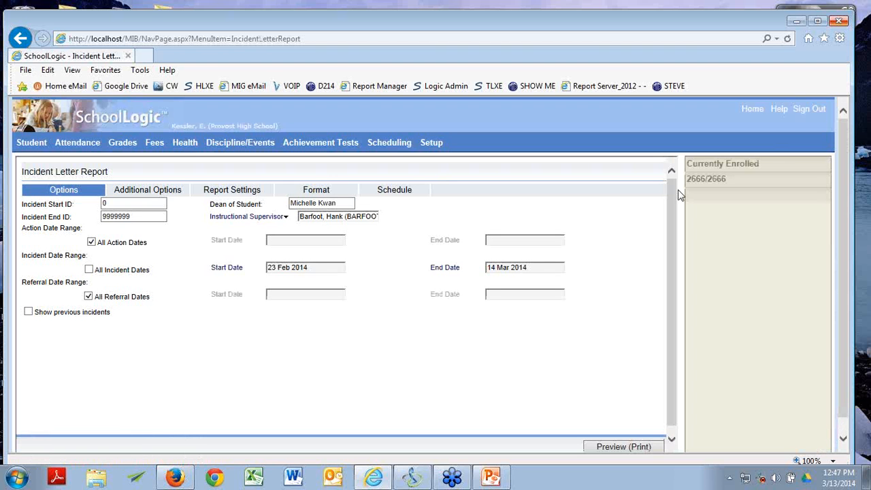
Step: Restrict the incident letter report to the first currently enrolled student and preview it as a PDF
click(704, 183)
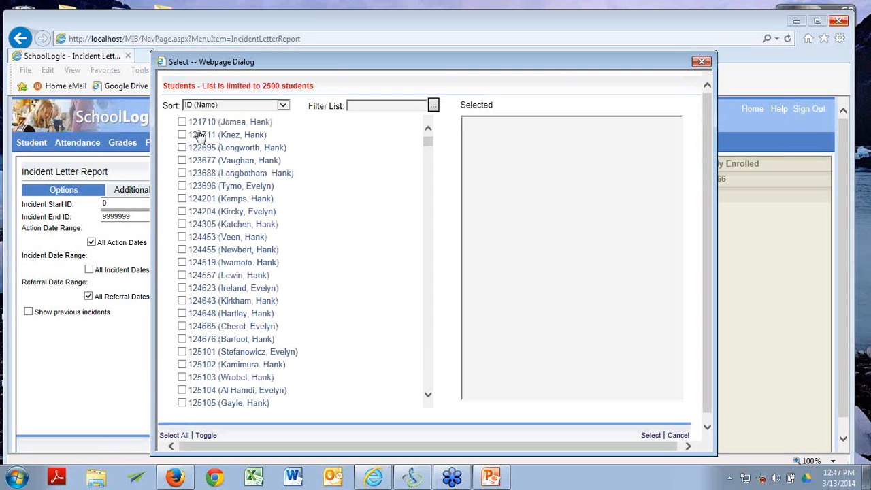
click(181, 122)
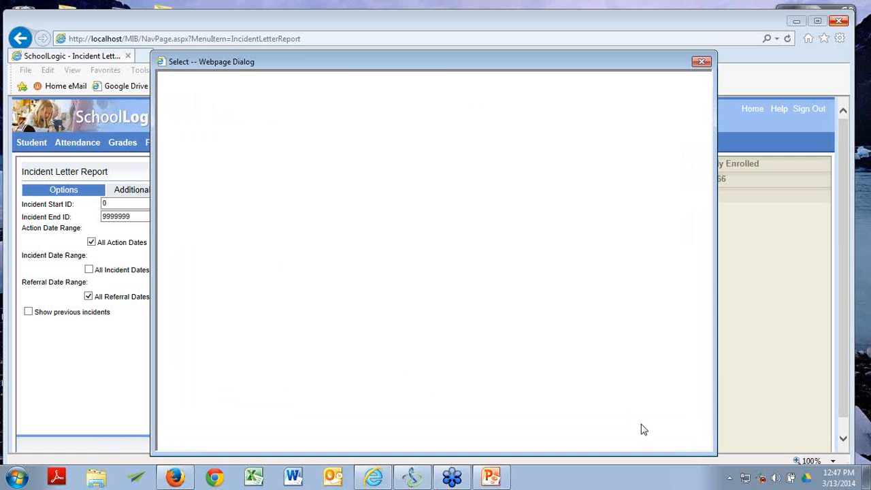
click(653, 436)
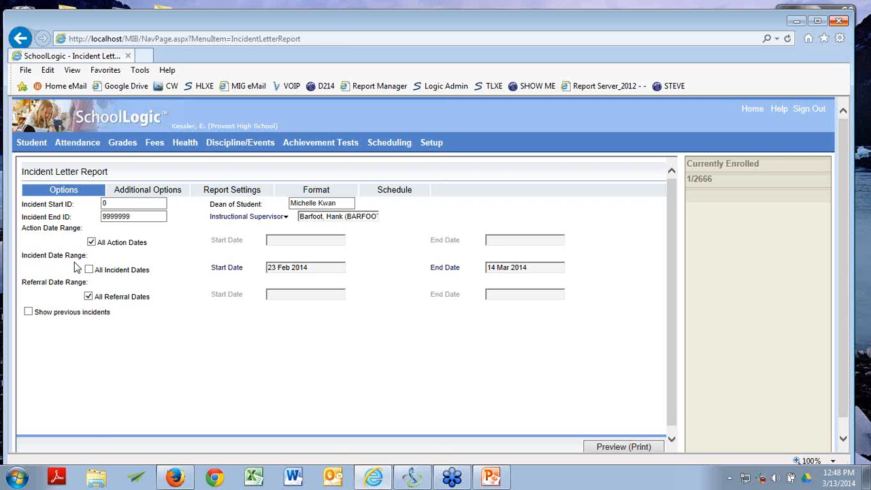
key(alt+Tab)
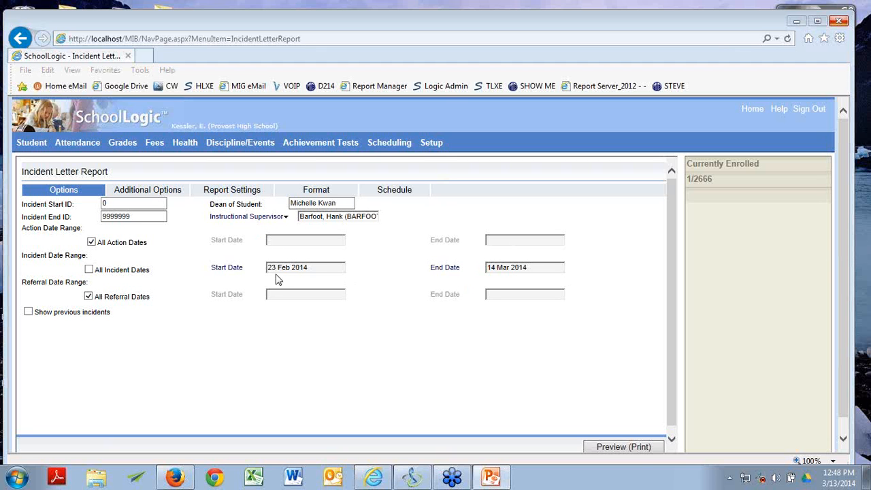
click(638, 448)
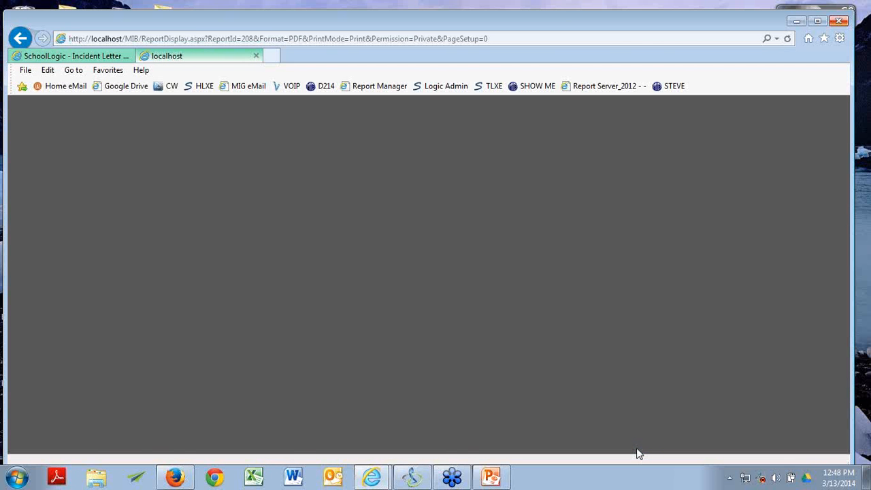
Step: Scroll through both letter pages, ending on the 3/3/2014 defiance incident with lunch detention
scroll(418, 155, down, 3)
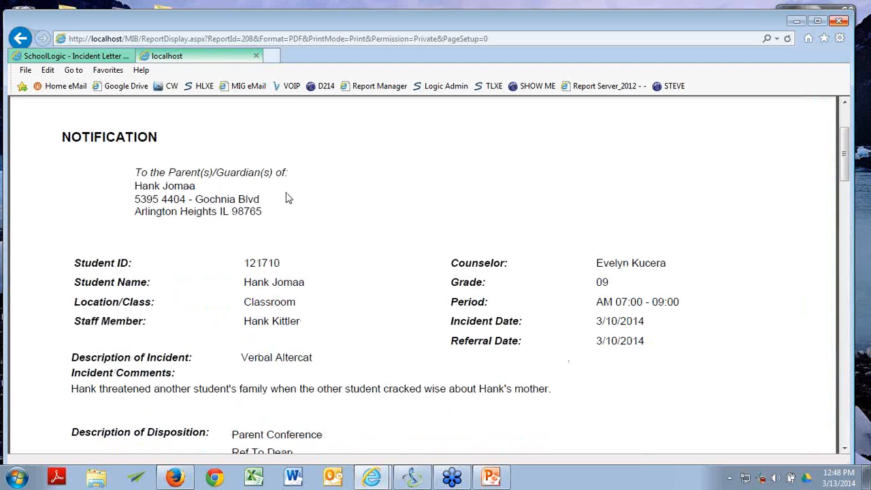
scroll(422, 187, down, 3)
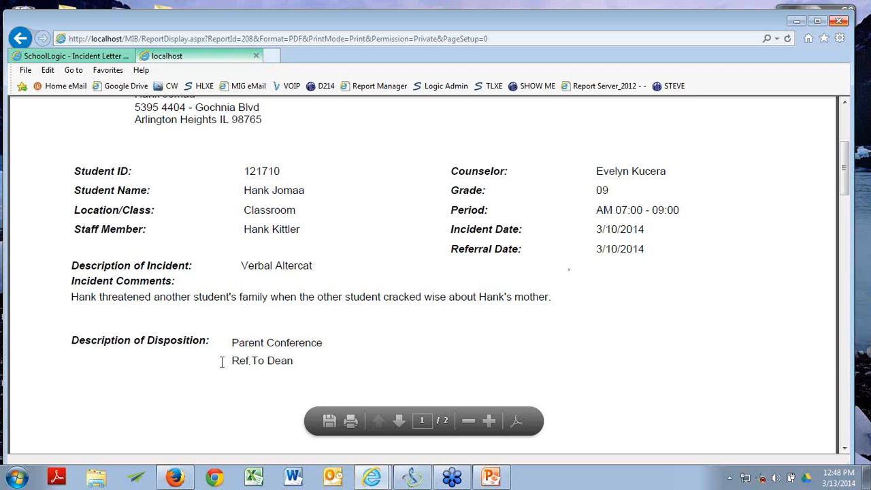
click(397, 418)
scroll(350, 271, down, 3)
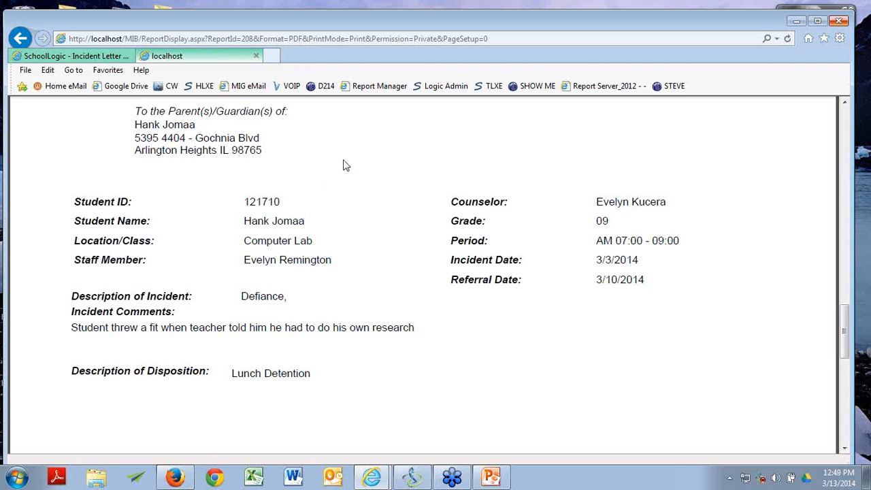
Step: Close the letter PDF and open the Incident Report form, set to Summary for 01 Mar–11 Jul 2014
click(256, 55)
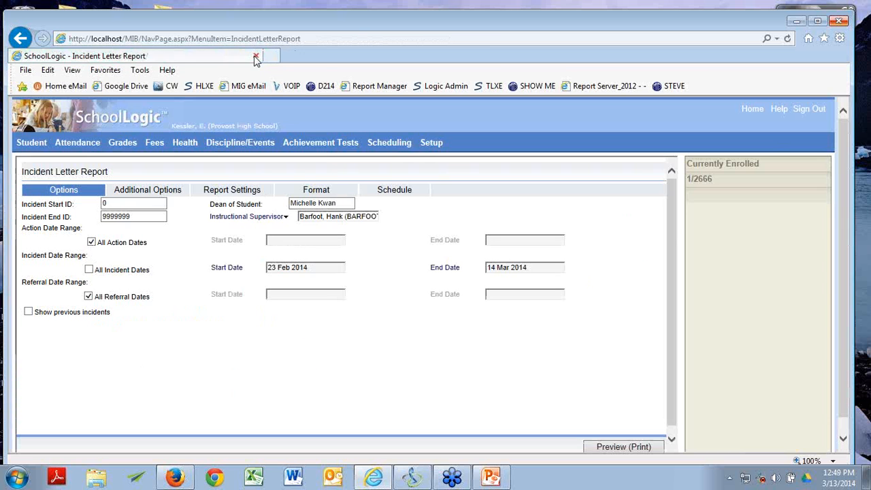
mouse_move(185, 142)
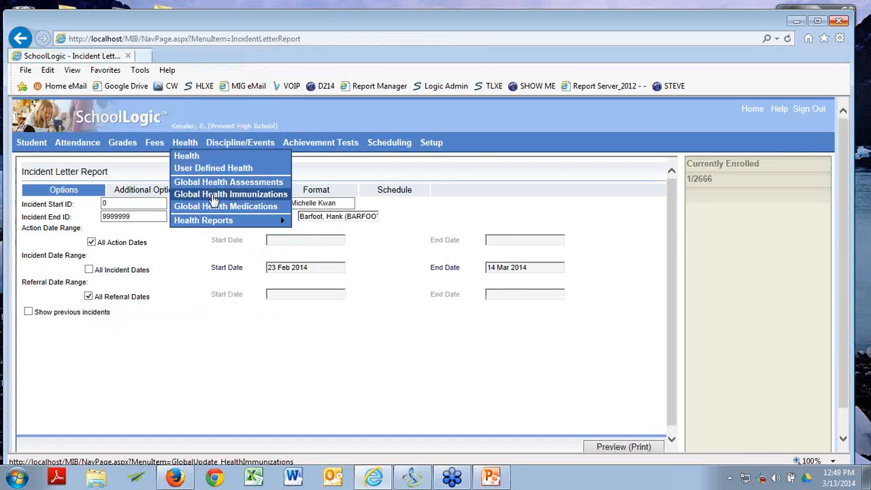
mouse_move(245, 145)
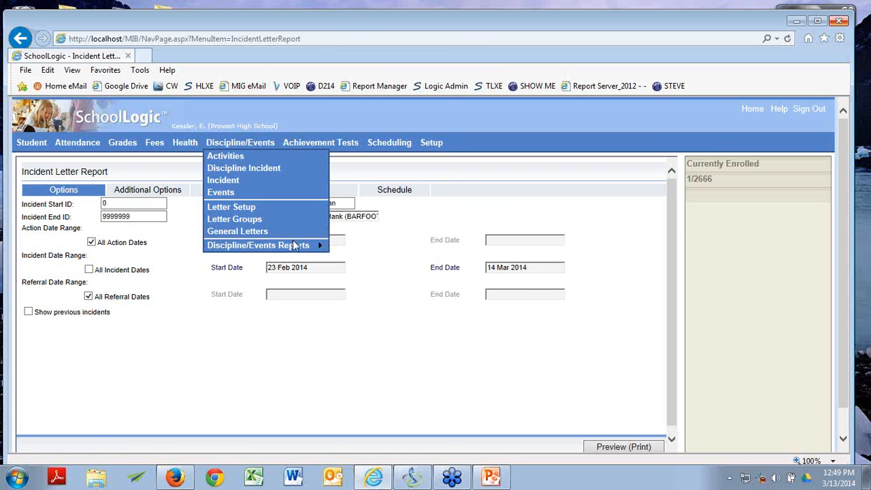
mouse_move(295, 246)
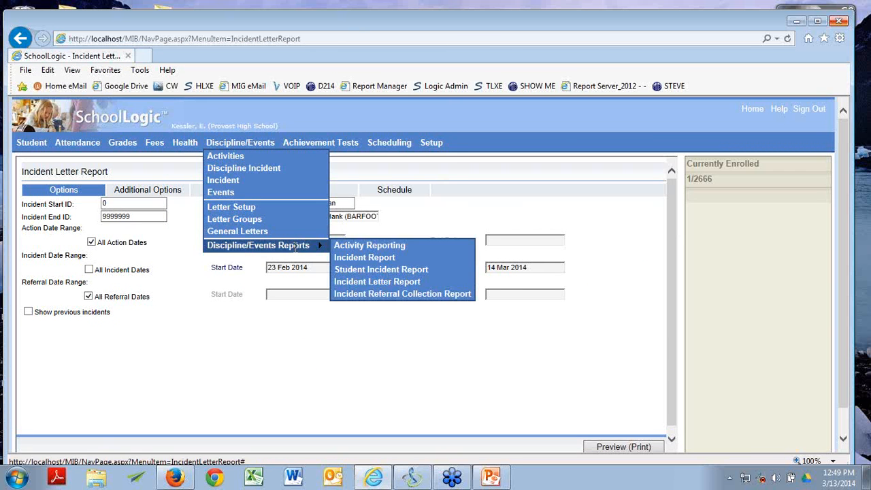
click(358, 260)
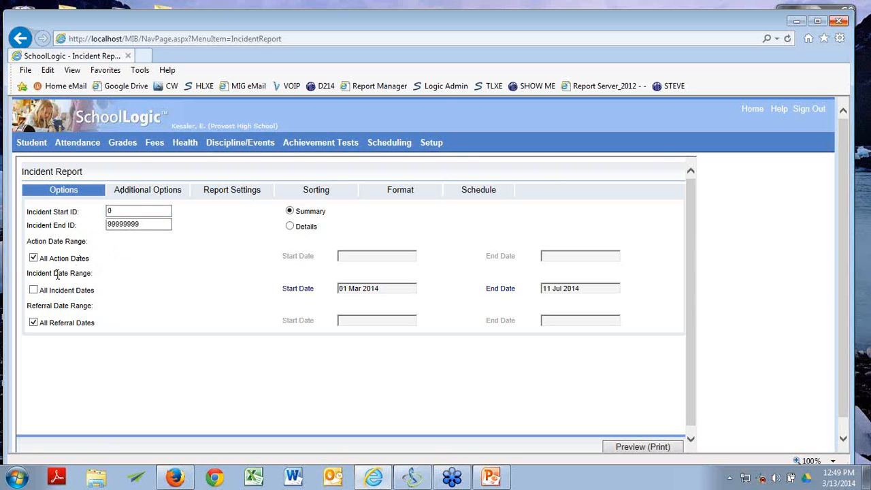
mouse_move(238, 143)
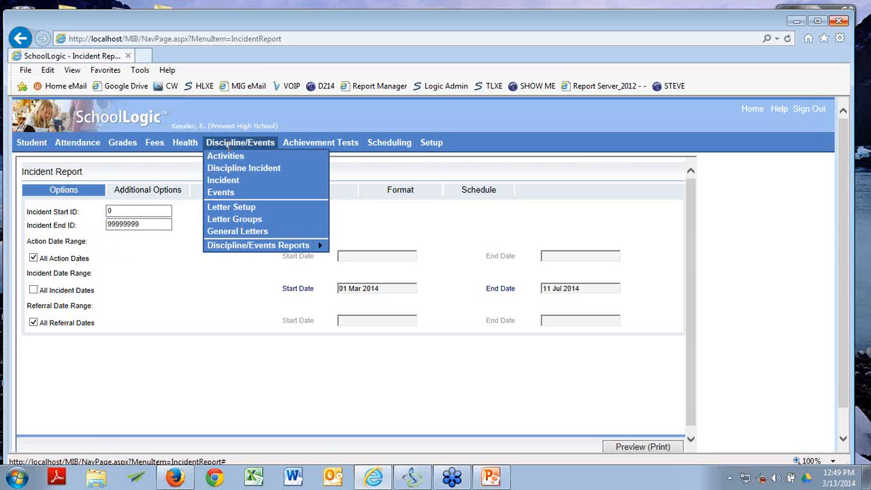
mouse_move(229, 245)
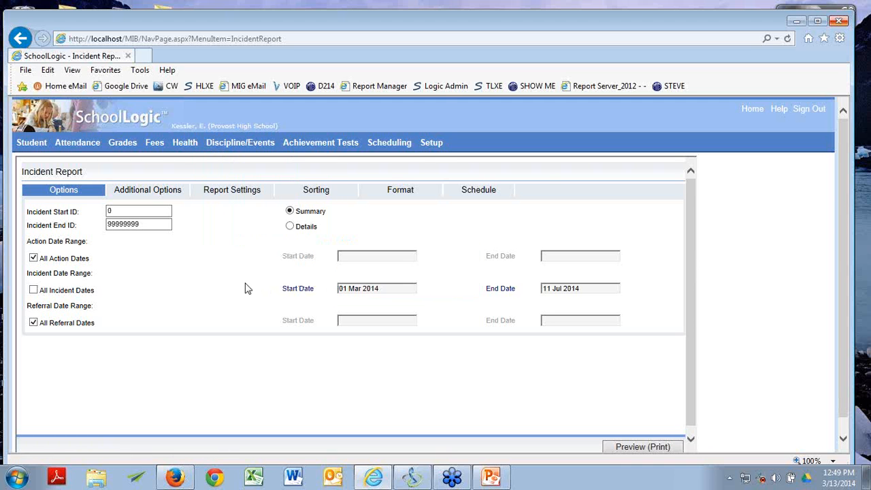
mouse_move(194, 144)
click(150, 195)
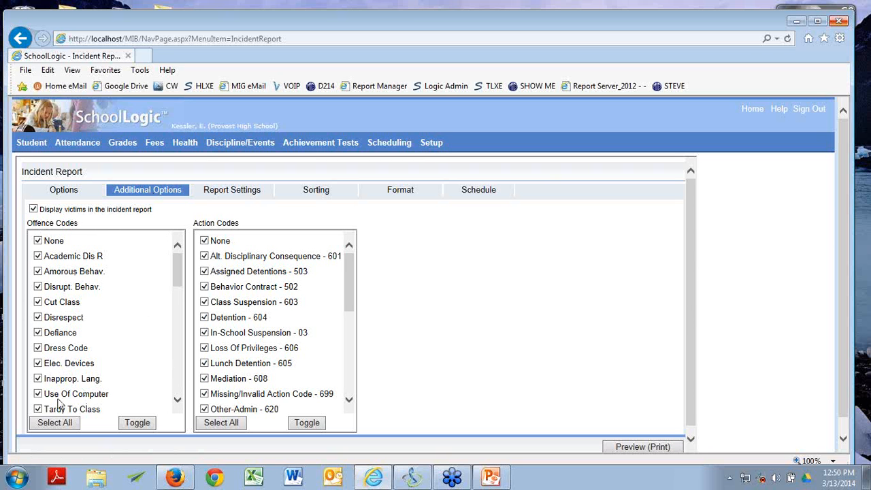
scroll(59, 403, down, 1)
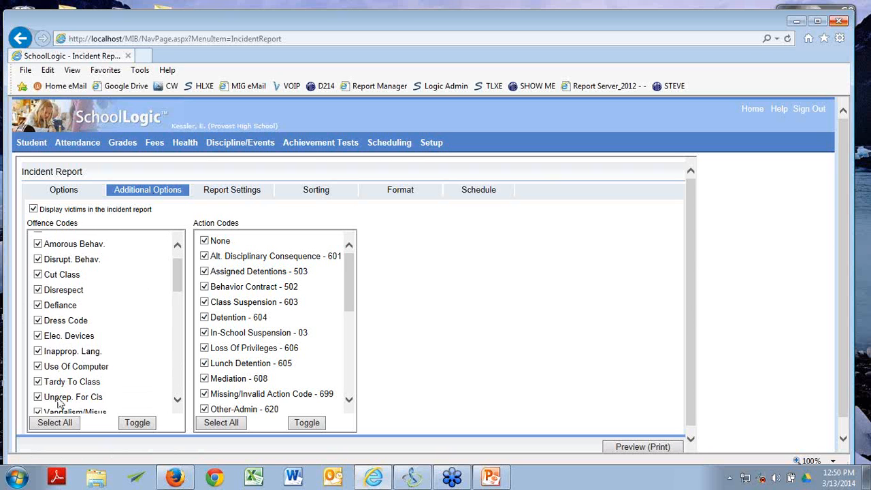
click(39, 336)
click(137, 423)
click(46, 423)
click(312, 423)
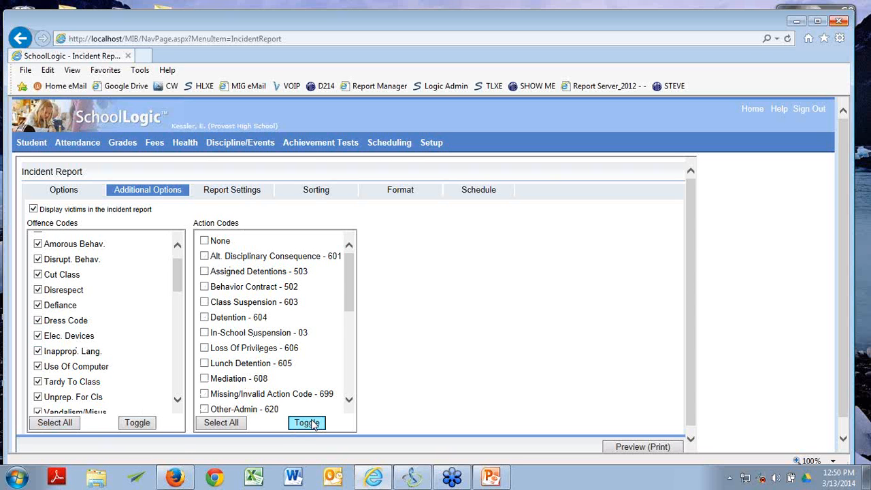
click(204, 318)
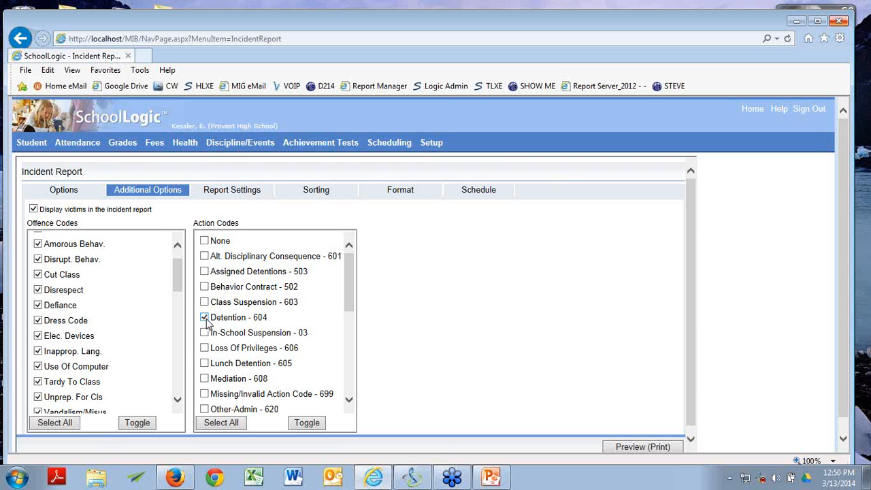
click(223, 422)
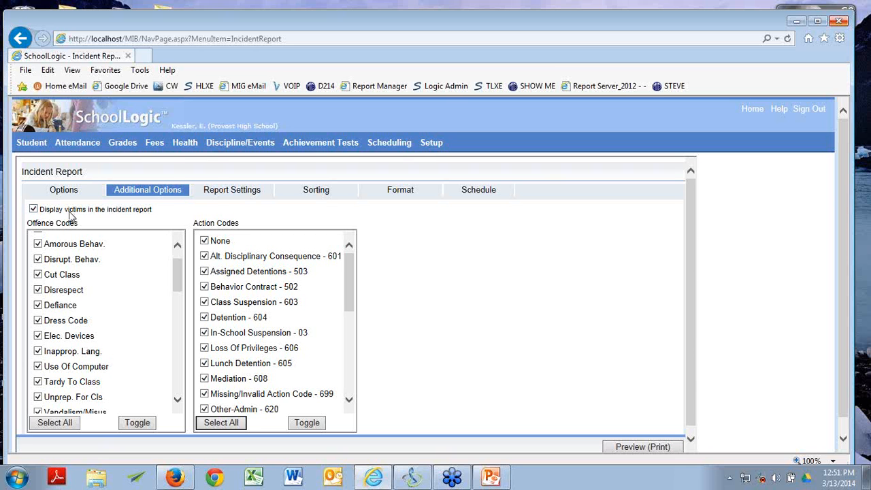
click(33, 209)
click(33, 209)
click(55, 195)
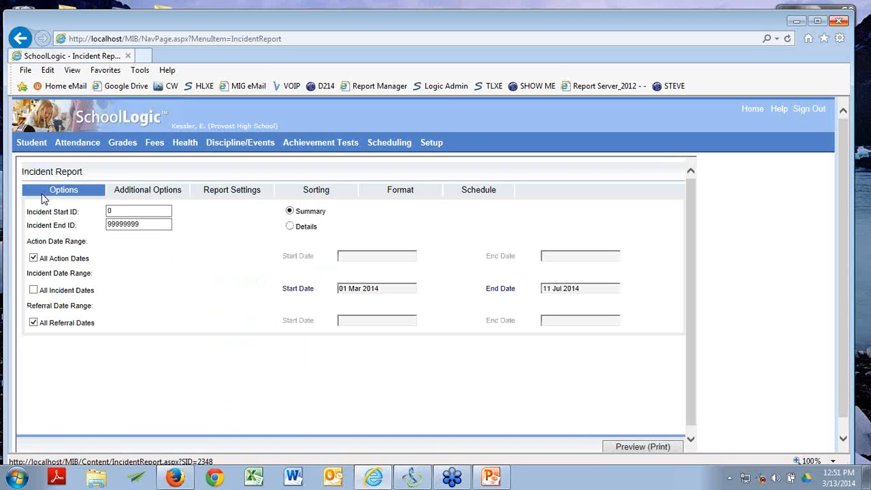
Step: Generate the incident report PDF and scroll through its first page
click(616, 447)
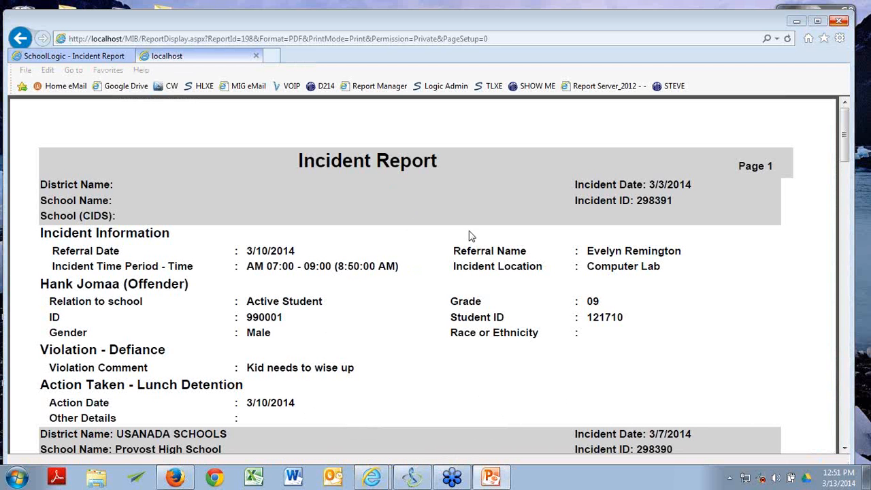
scroll(468, 231, down, 1)
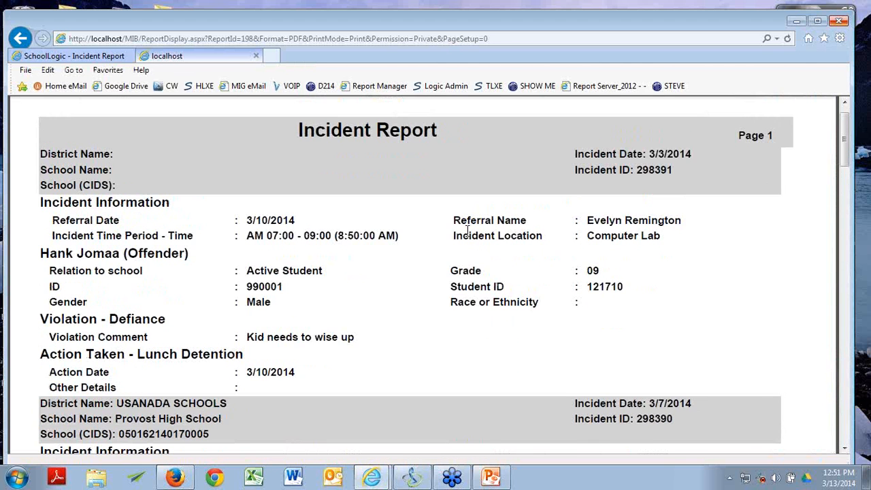
scroll(468, 231, down, 1)
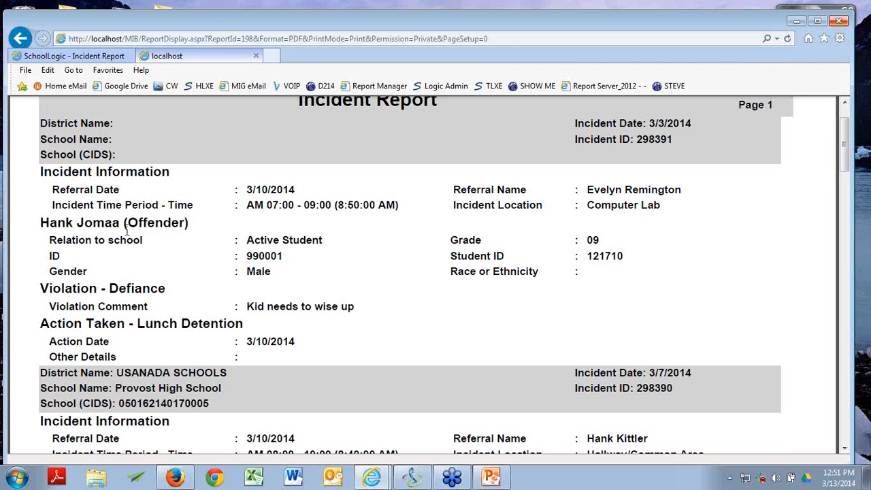
scroll(509, 282, down, 2)
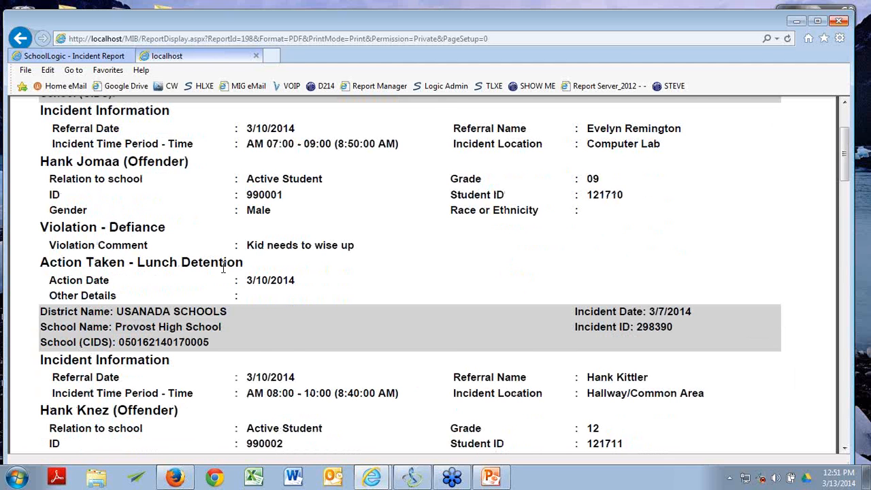
scroll(222, 268, down, 5)
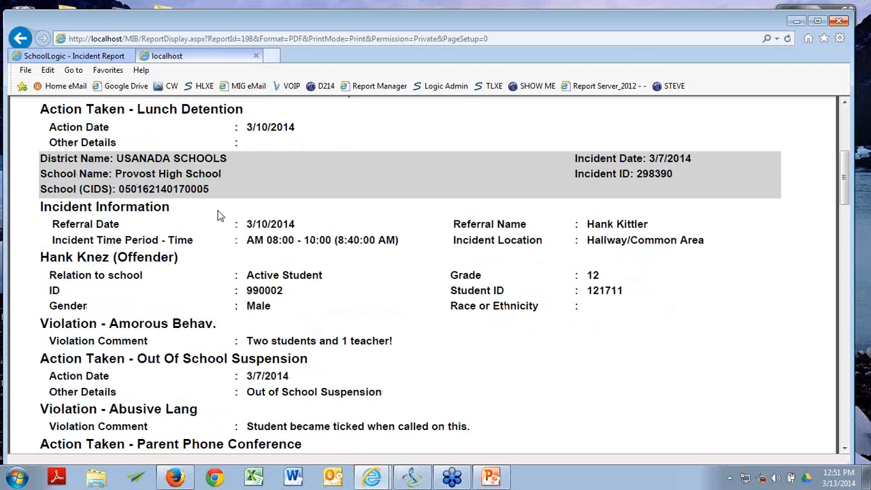
scroll(124, 265, down, 3)
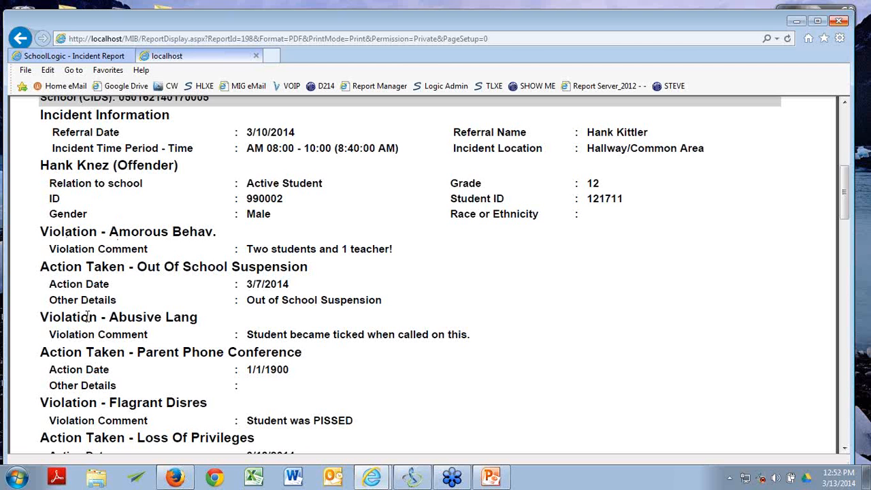
scroll(171, 318, down, 5)
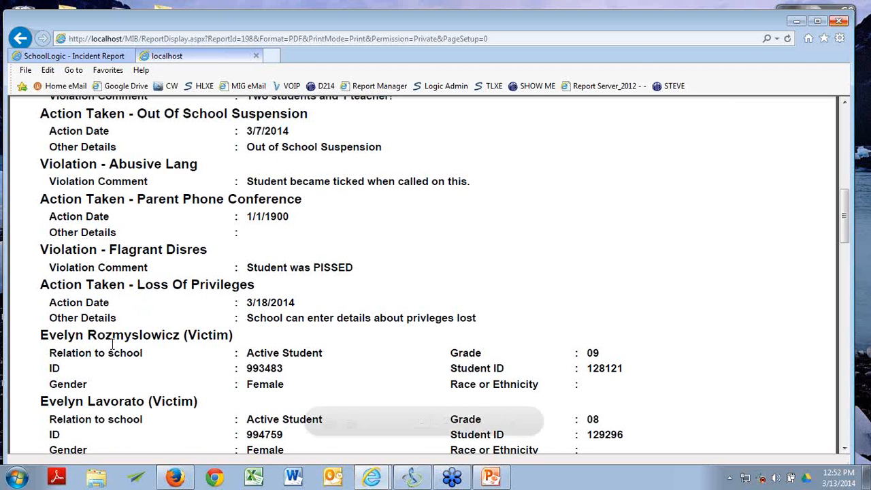
scroll(204, 306, down, 3)
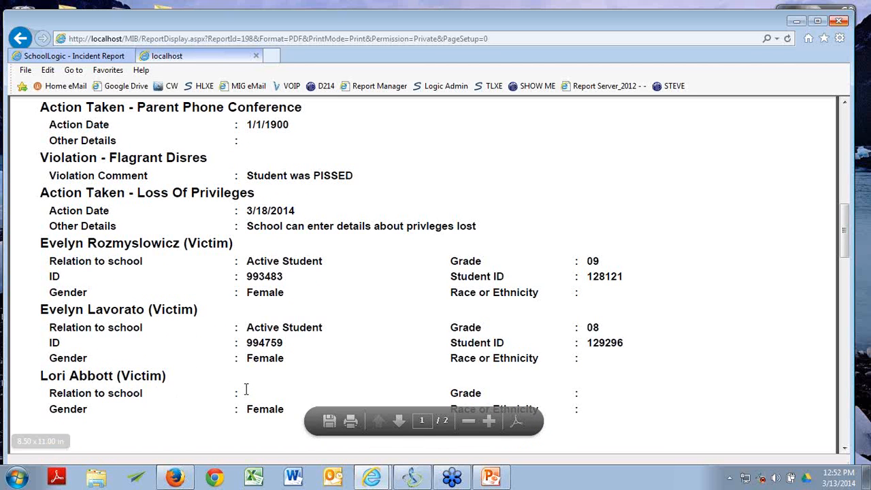
Step: Highlight text in the last victim's details, view page 2, then close the PDF
mouse_move(246, 390)
mouse_down()
mouse_move(272, 391)
mouse_move(254, 390)
mouse_up()
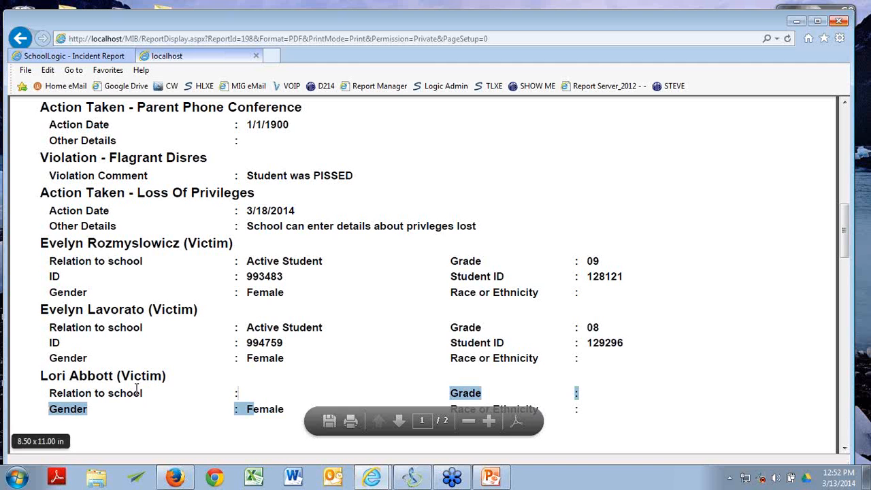
click(399, 421)
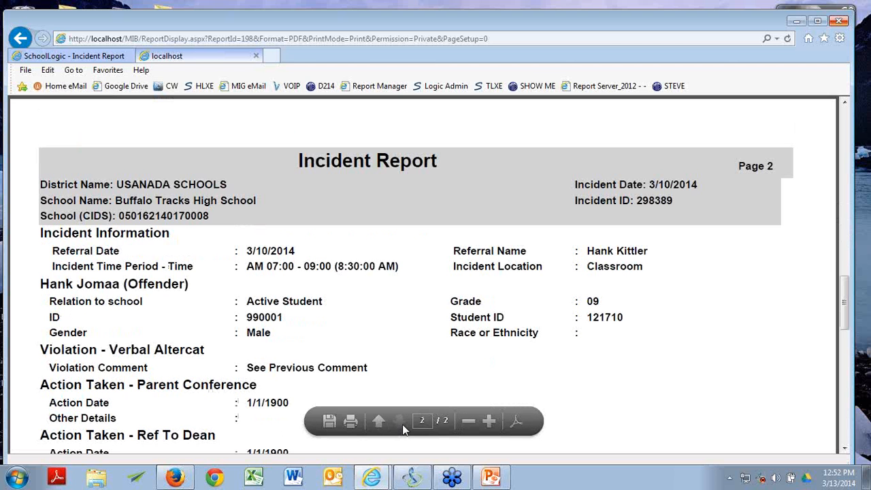
scroll(249, 265, down, 2)
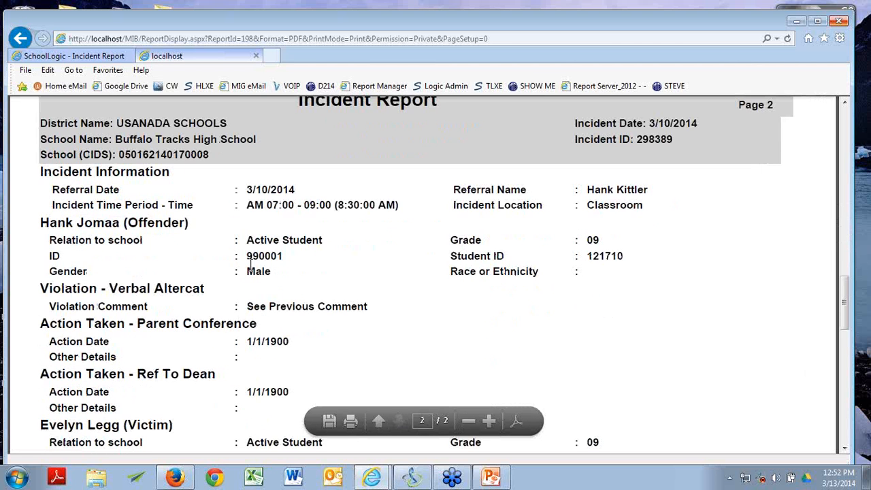
click(255, 56)
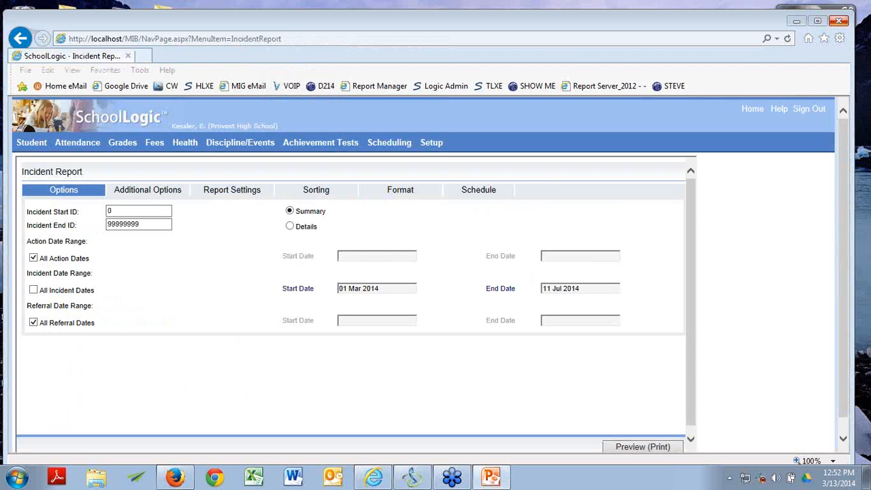
Step: Sign out and log back in as admin with the account password
click(809, 111)
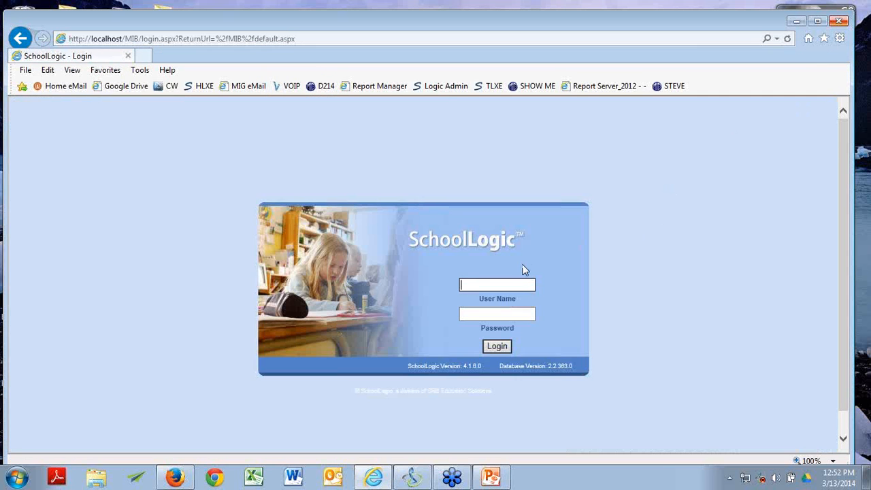
text(admin)
key(Tab)
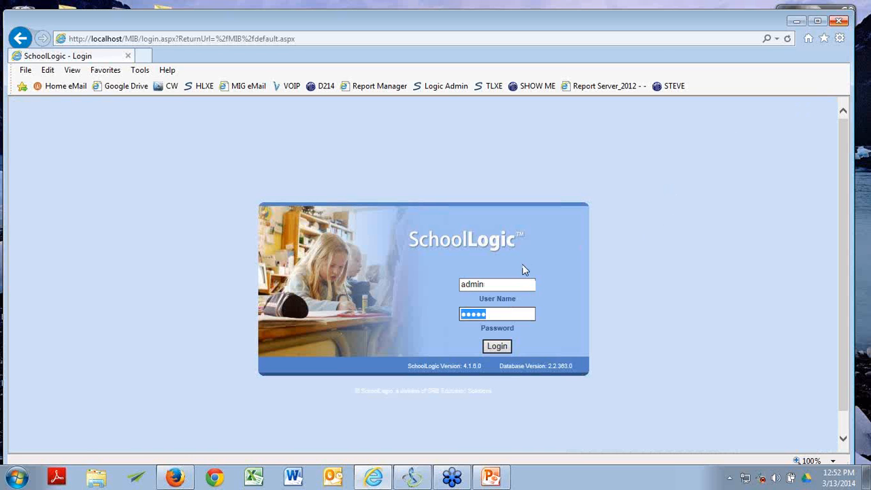
text(•••)
key(Return)
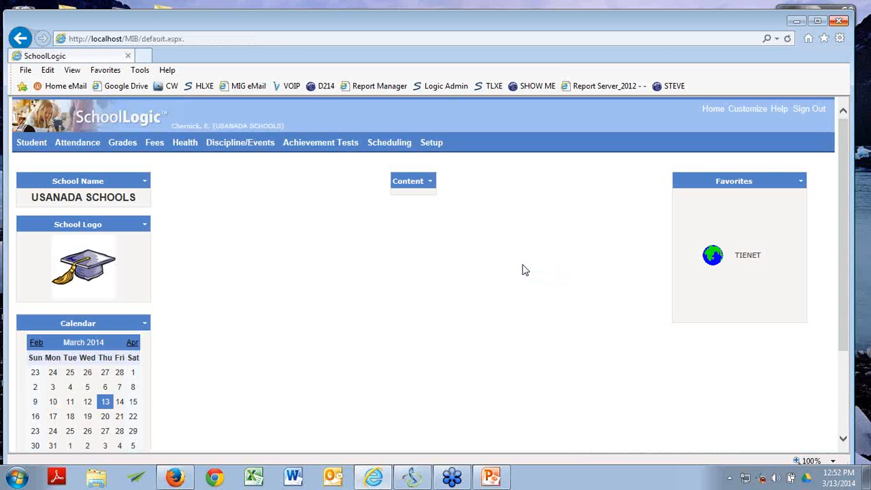
Step: In User Defined Reports 2, collapse Activities, expand Deans, and select Behavior Pie Chart
mouse_move(31, 144)
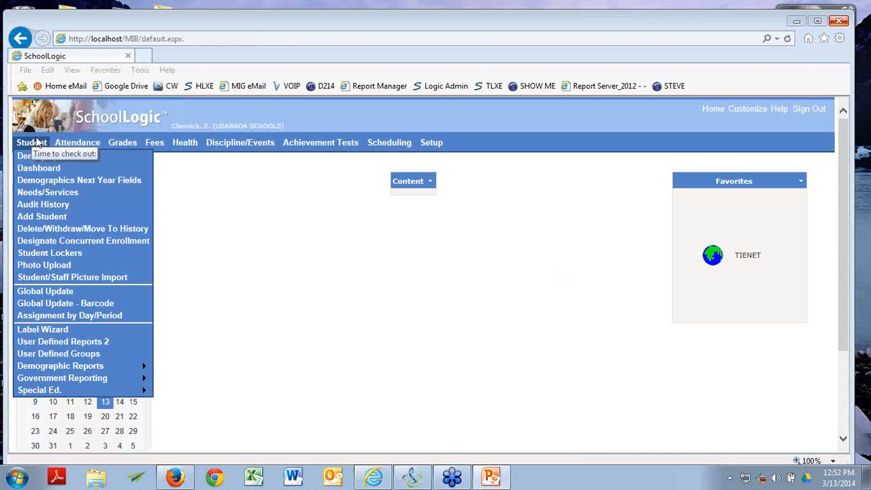
click(80, 344)
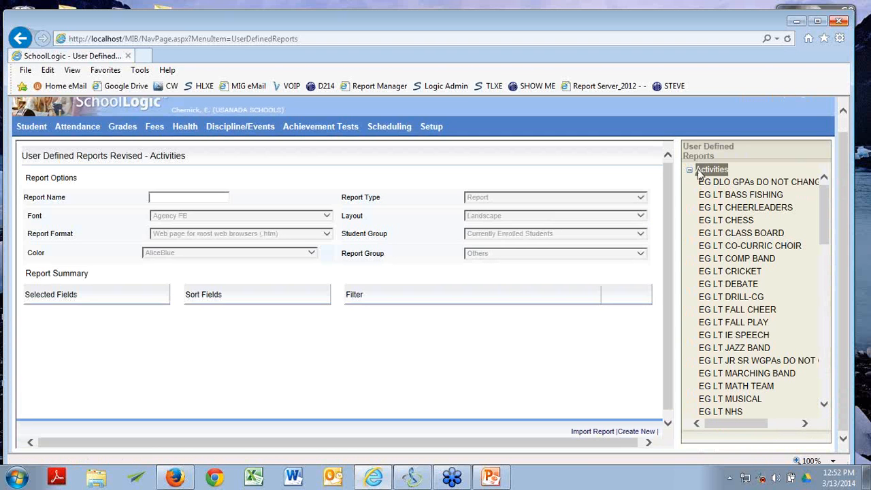
click(690, 170)
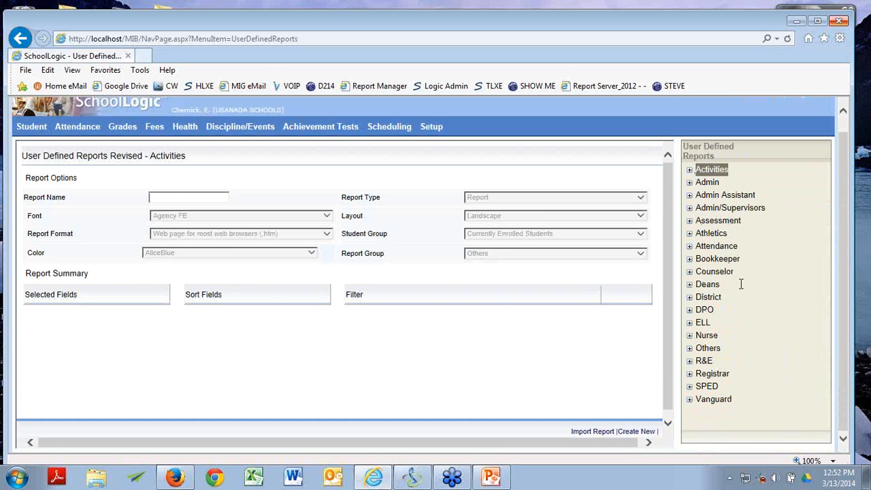
click(690, 285)
scroll(749, 308, down, 3)
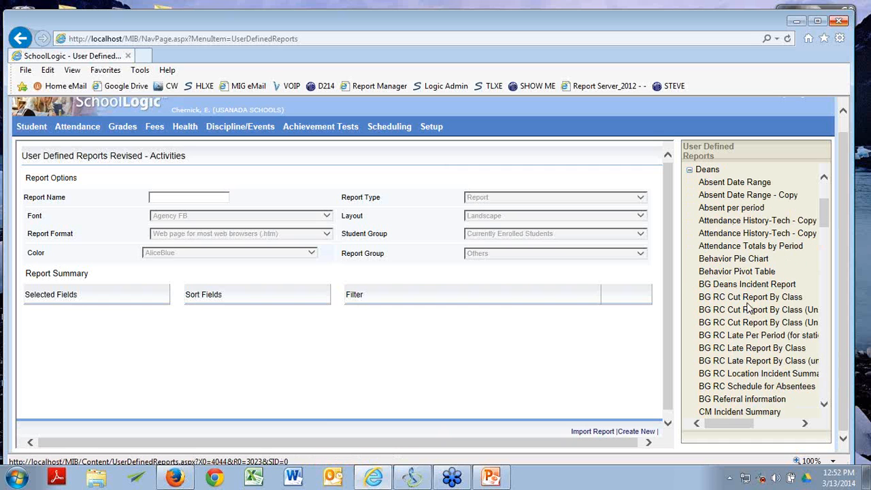
click(754, 259)
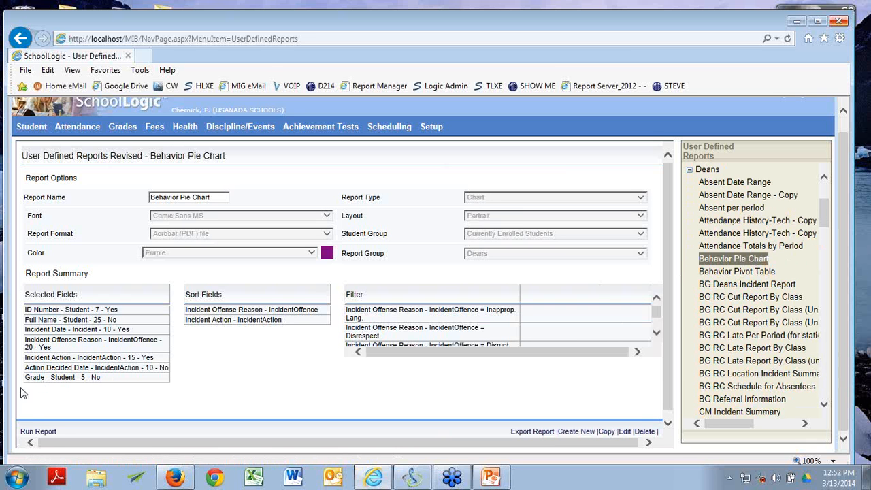
Step: Run the Behavior Pie Chart report as a PDF and maximize the browser window
click(32, 432)
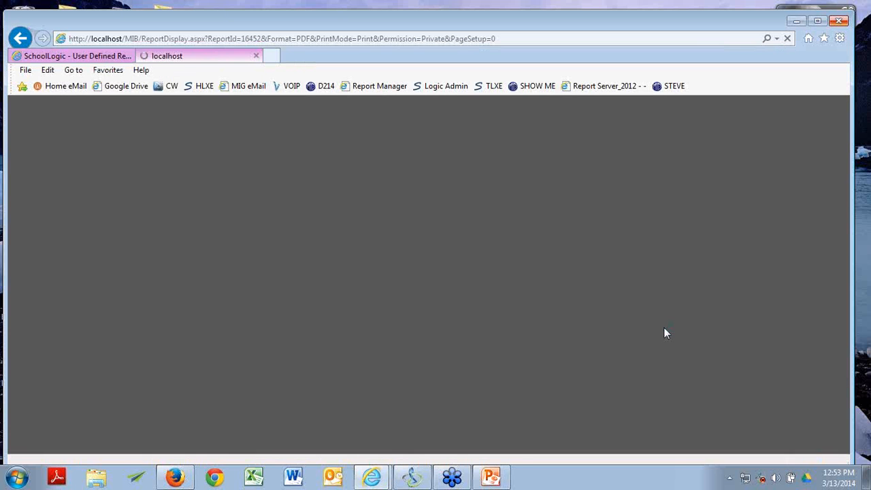
scroll(601, 258, down, 1)
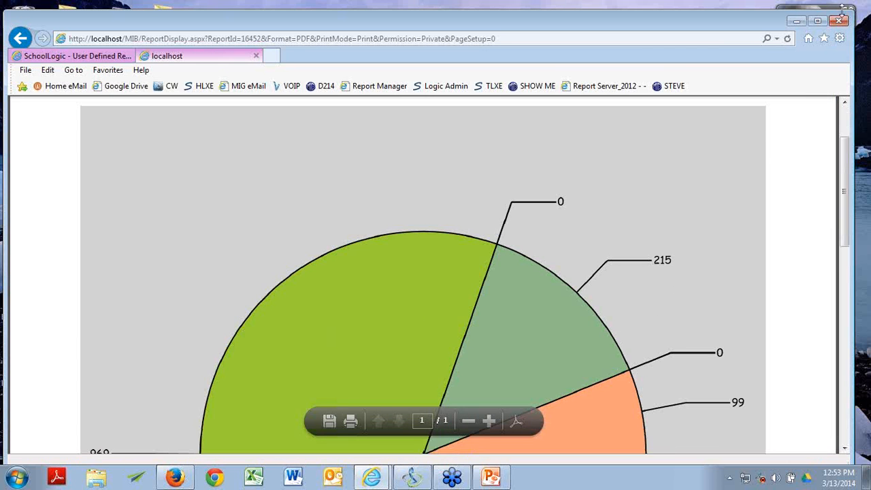
click(821, 22)
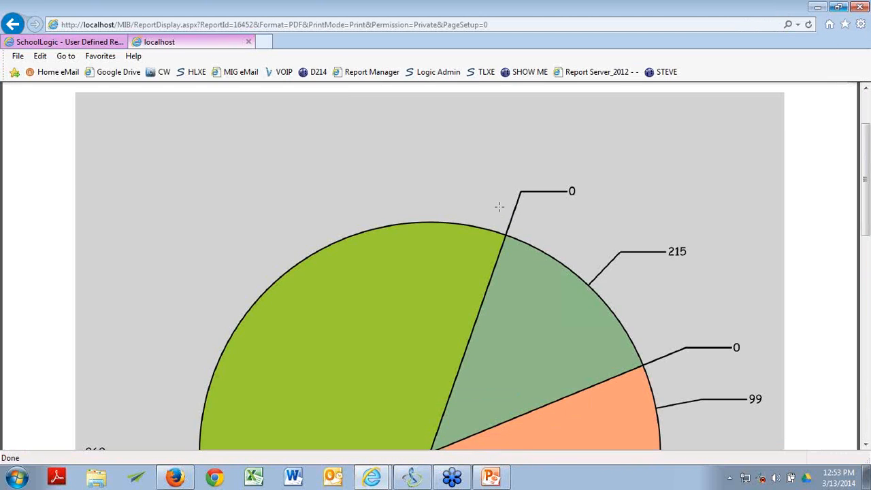
Step: Scroll through the pie chart PDF, reviewing slices 969, 315, 215, 99 and 0
scroll(530, 202, up, 2)
scroll(551, 200, down, 4)
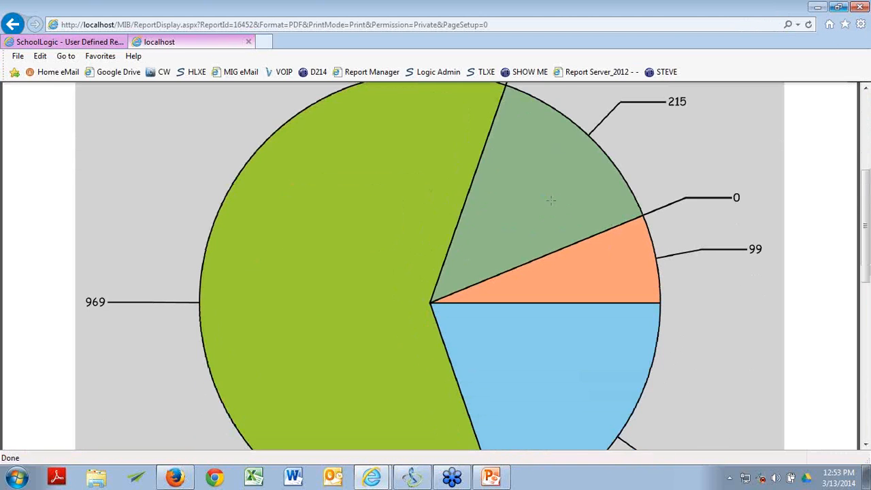
scroll(488, 156, down, 1)
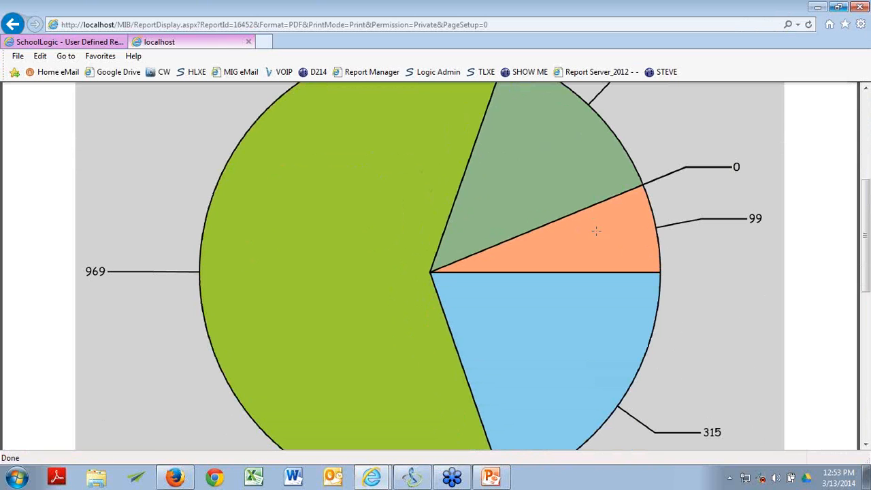
scroll(543, 310, down, 5)
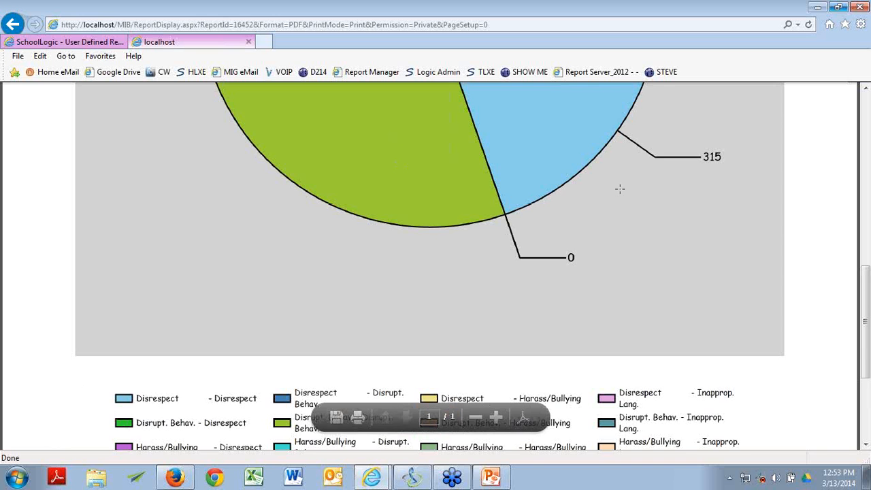
scroll(577, 284, down, 2)
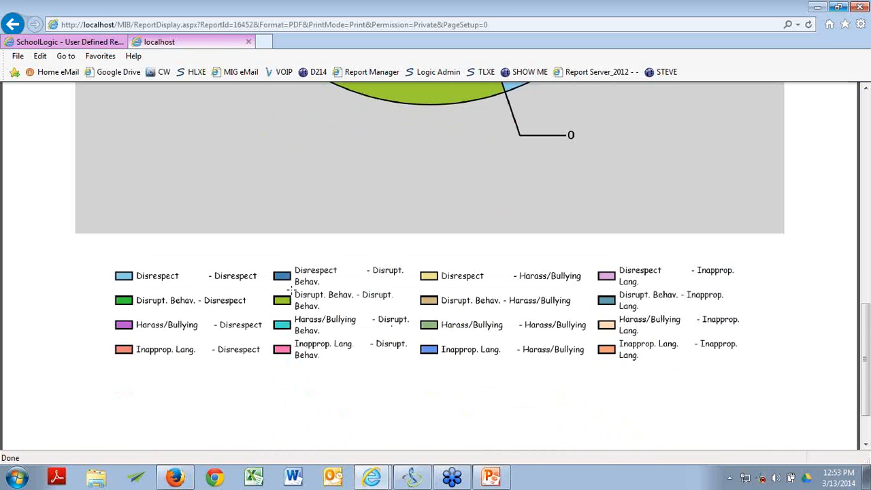
scroll(460, 287, up, 6)
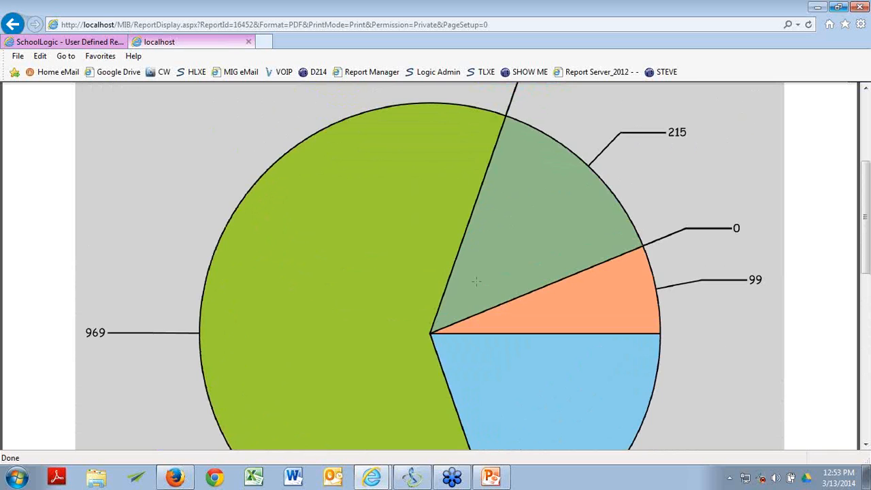
scroll(477, 281, down, 7)
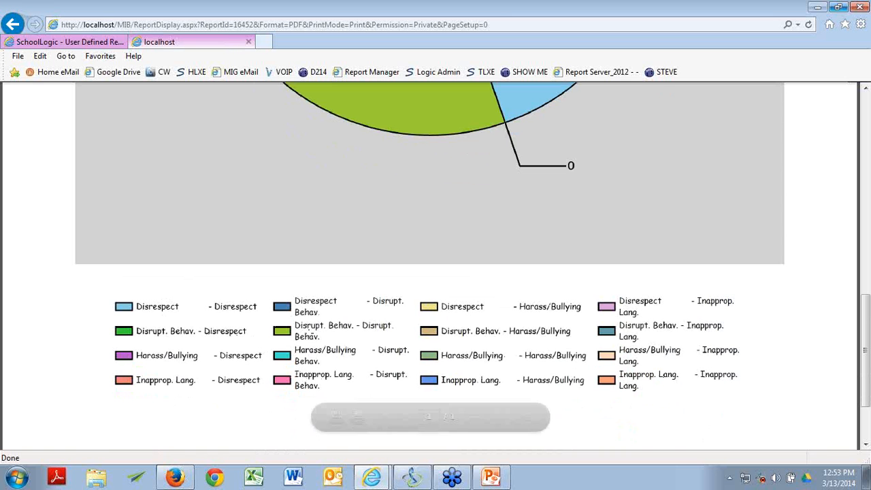
scroll(374, 333, down, 3)
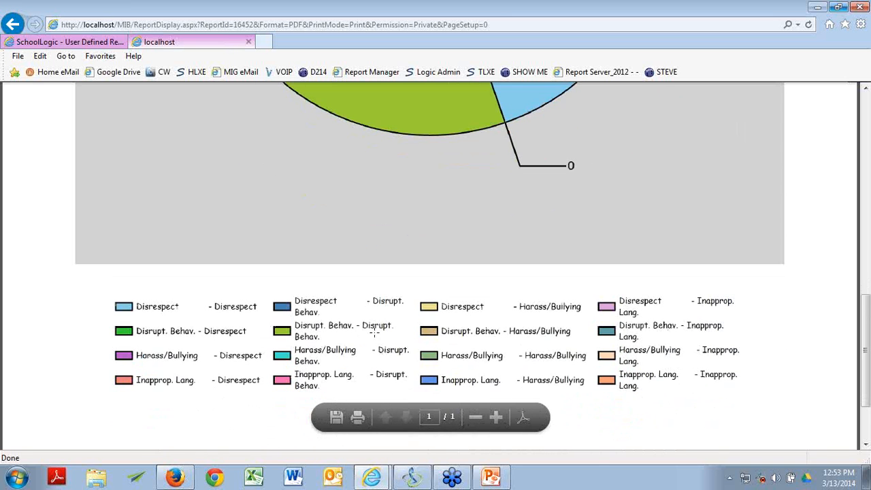
scroll(373, 332, up, 4)
scroll(466, 350, down, 5)
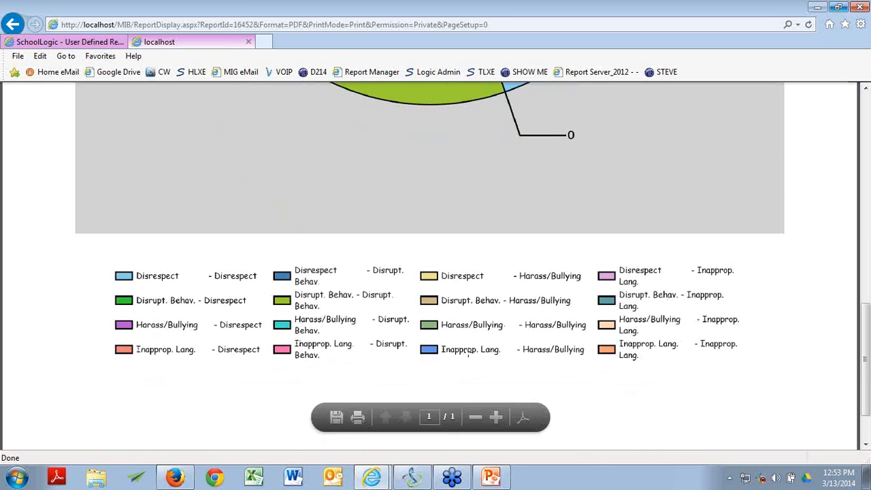
scroll(457, 318, up, 10)
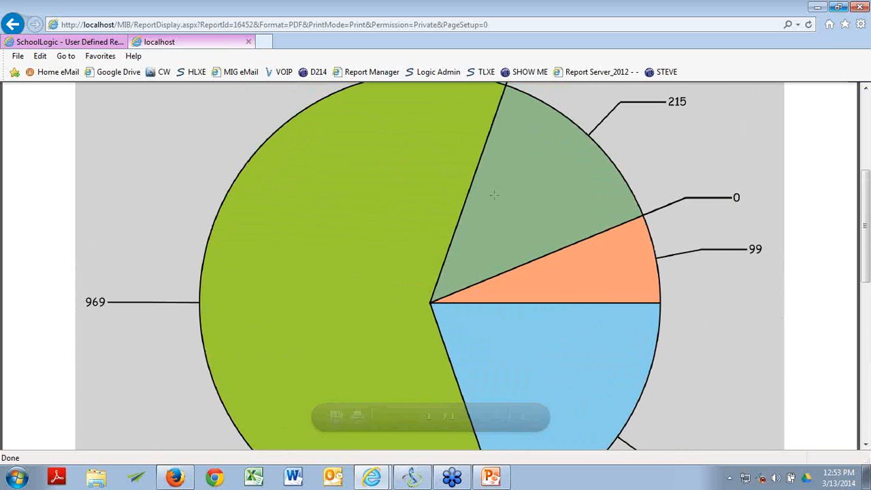
scroll(550, 195, up, 2)
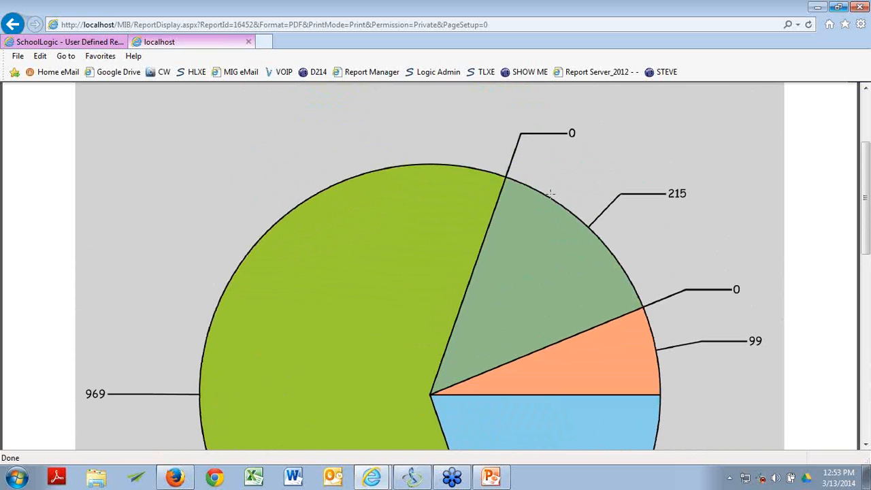
scroll(550, 195, down, 3)
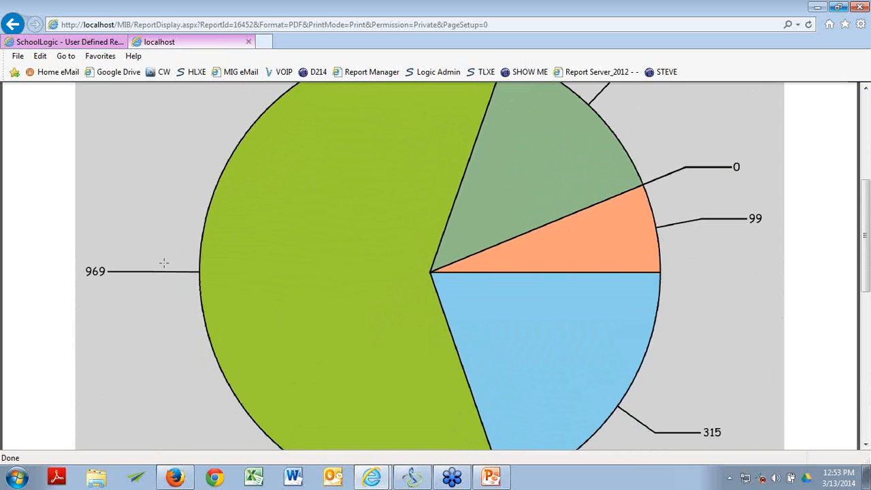
scroll(561, 230, up, 2)
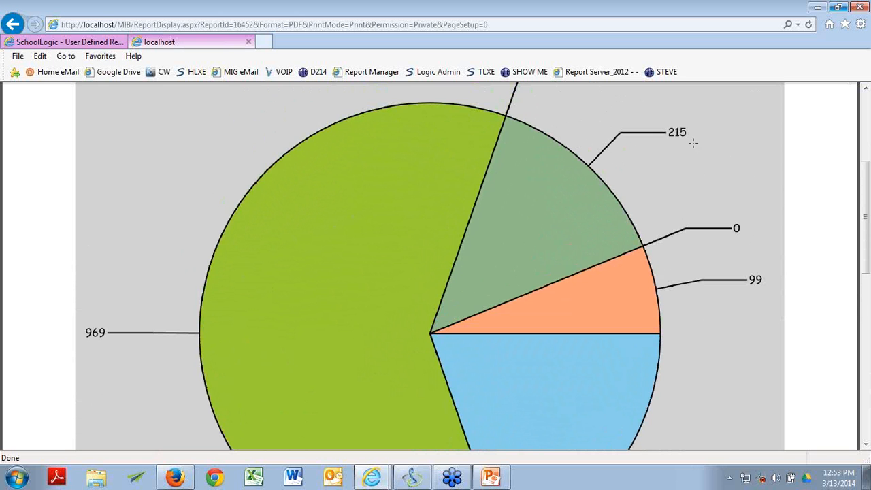
scroll(686, 136, up, 5)
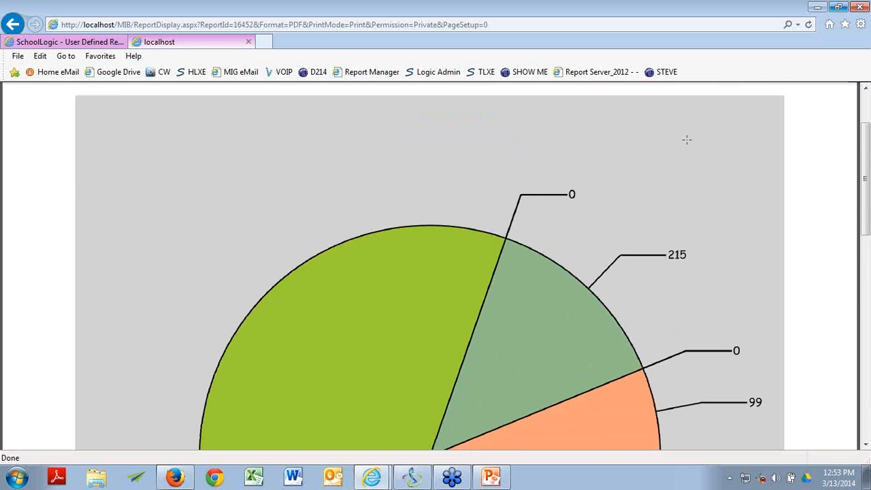
Step: Close the pie chart PDF, select Behavior Pivot Table in the report tree, and run it
click(249, 42)
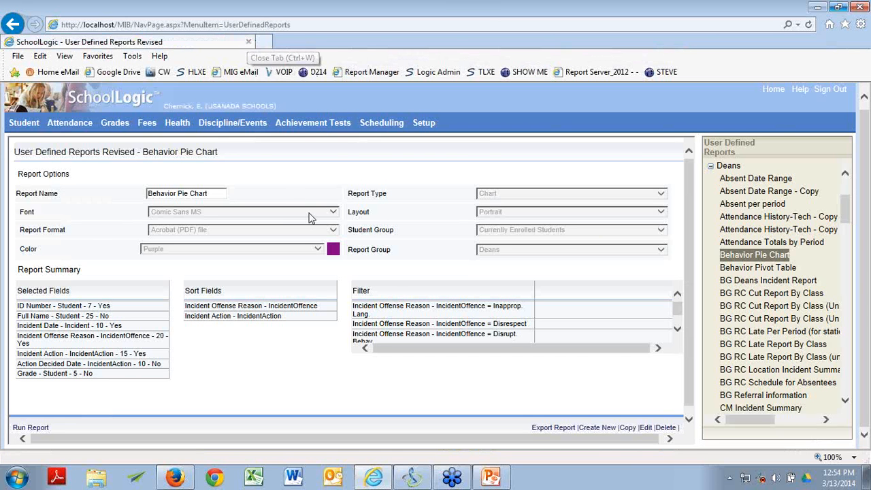
click(678, 329)
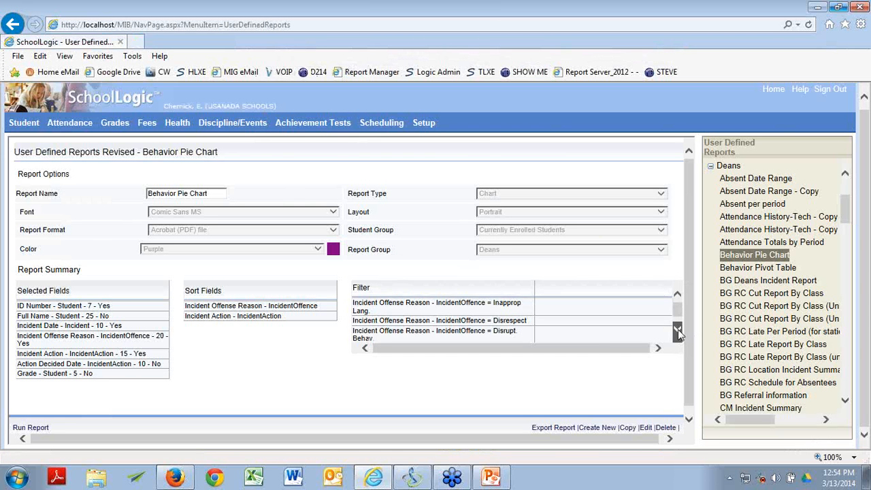
scroll(433, 336, down, 3)
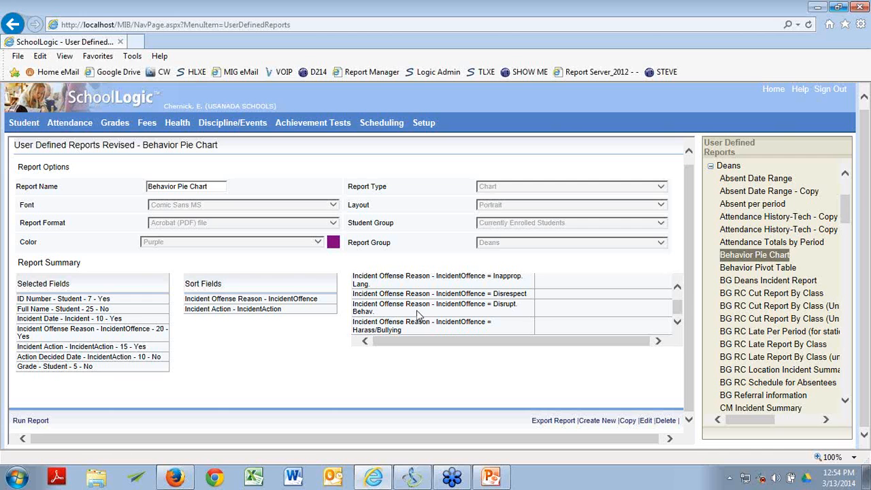
click(782, 269)
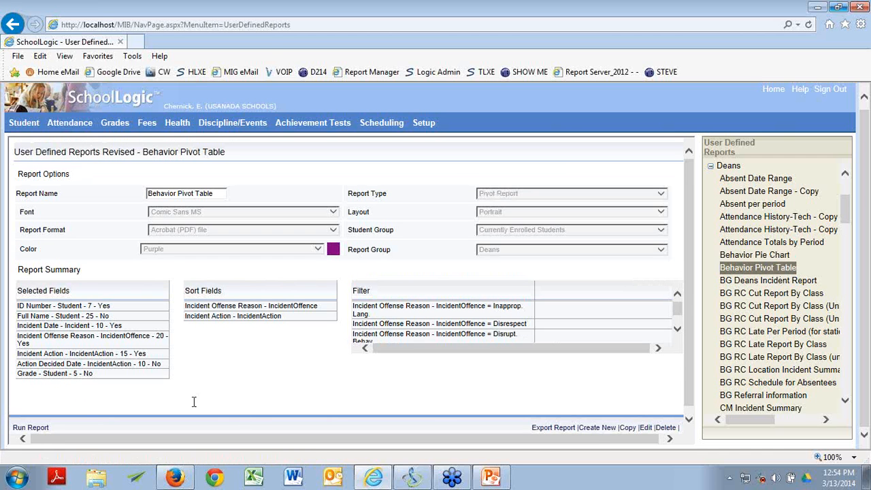
click(36, 429)
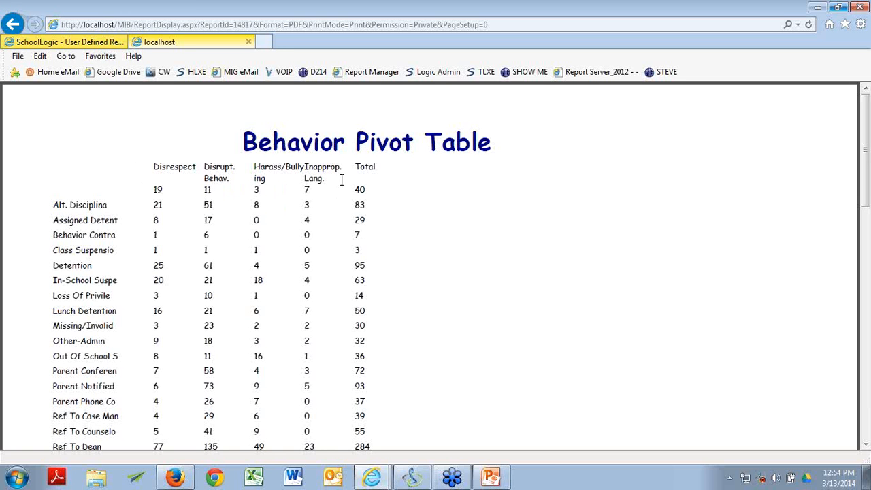
Step: Scroll the pivot table's offence and action counts down to the 1598 total, then close the PDF
scroll(307, 218, down, 5)
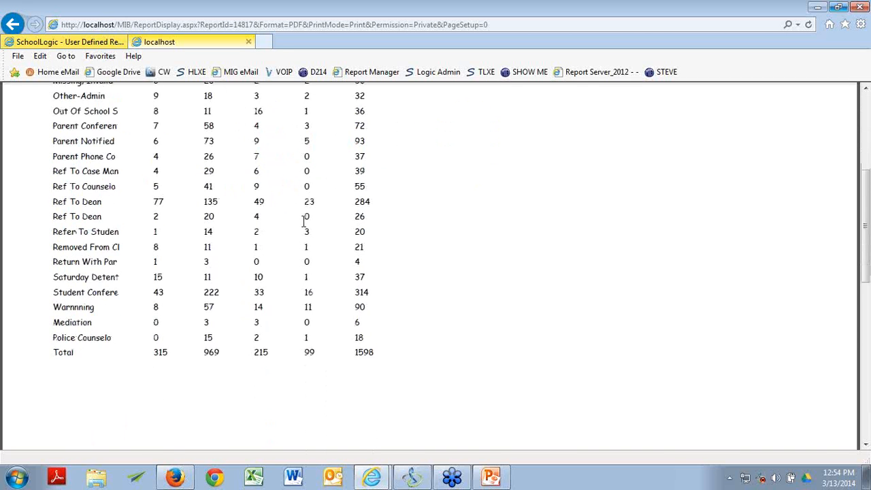
scroll(172, 325, up, 5)
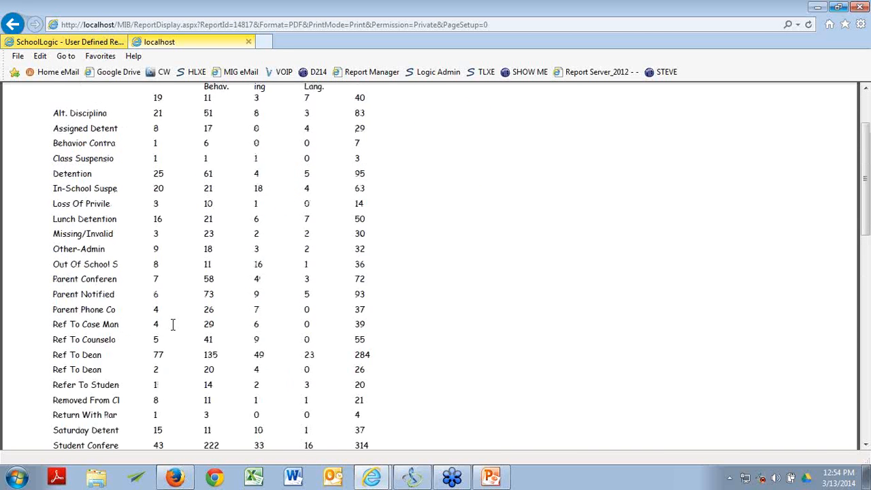
scroll(173, 326, down, 5)
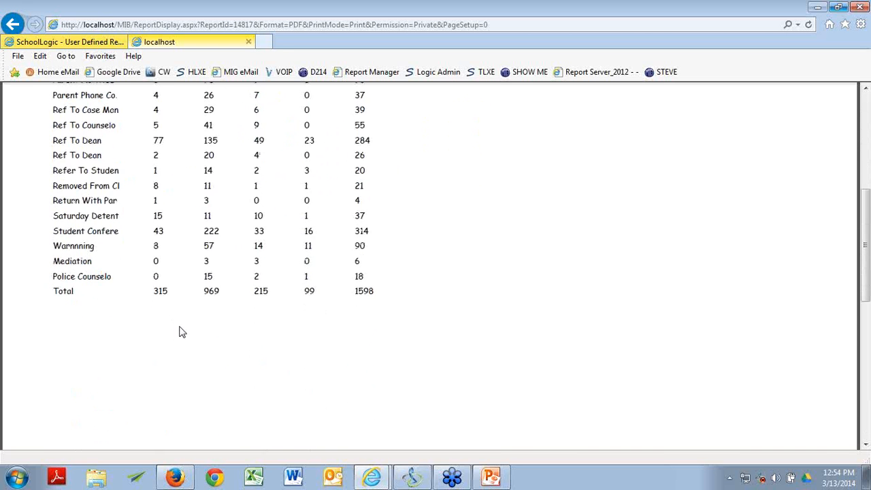
scroll(181, 331, up, 4)
scroll(181, 331, up, 1)
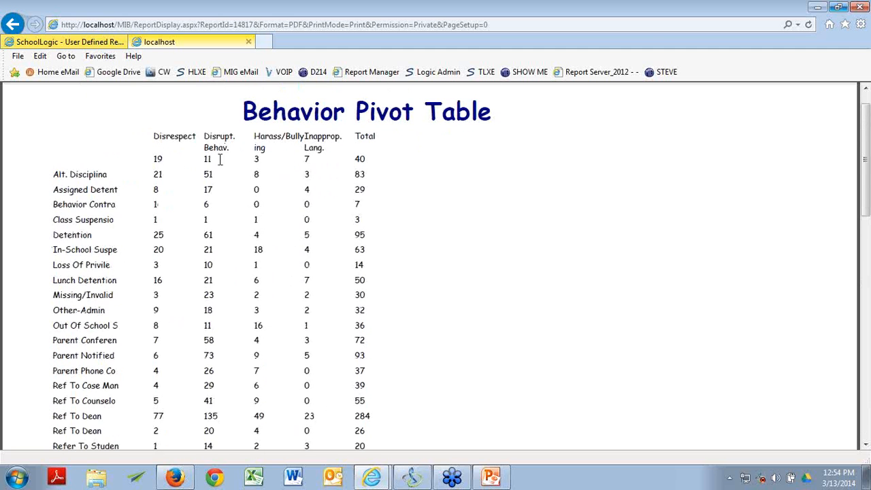
scroll(264, 170, down, 4)
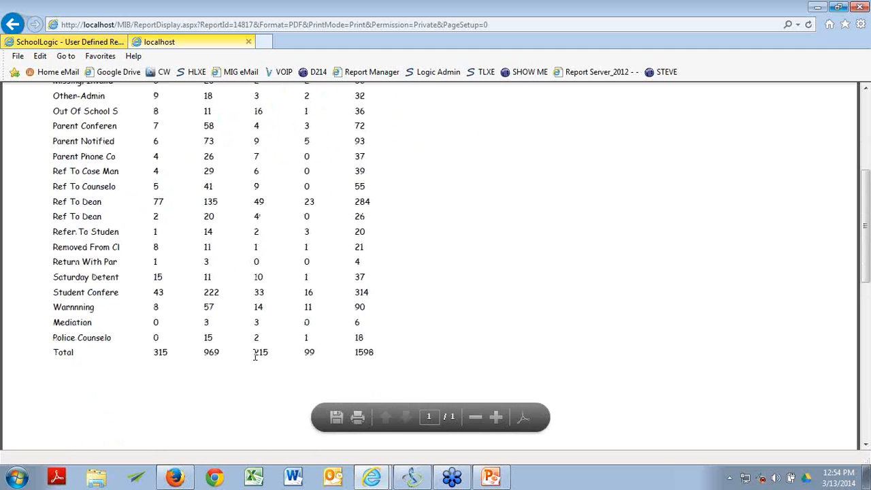
scroll(259, 356, up, 5)
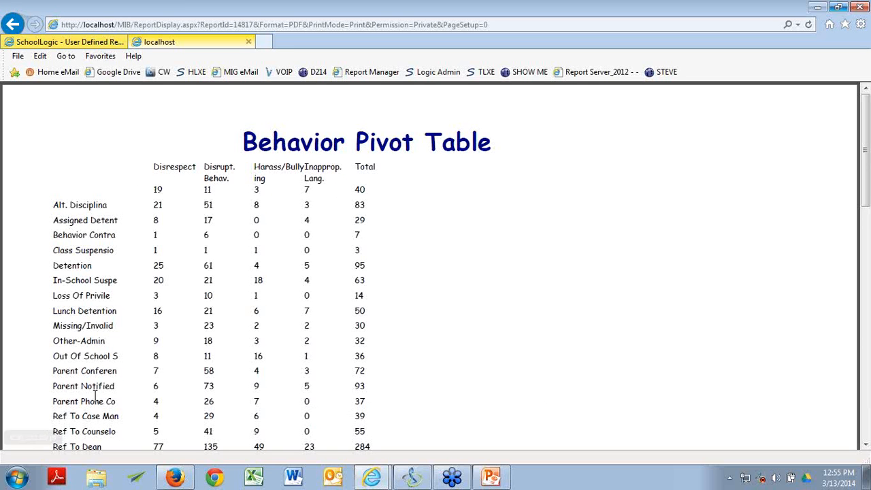
click(247, 42)
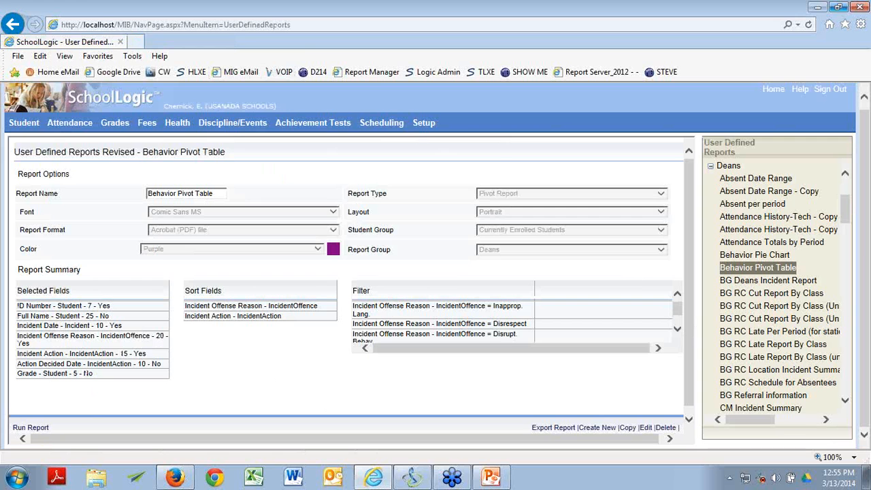
Step: Advance the slideshow to 'Time to check out: TeacherLogic, HomeLogic', then return to the browser
key(alt+Tab)
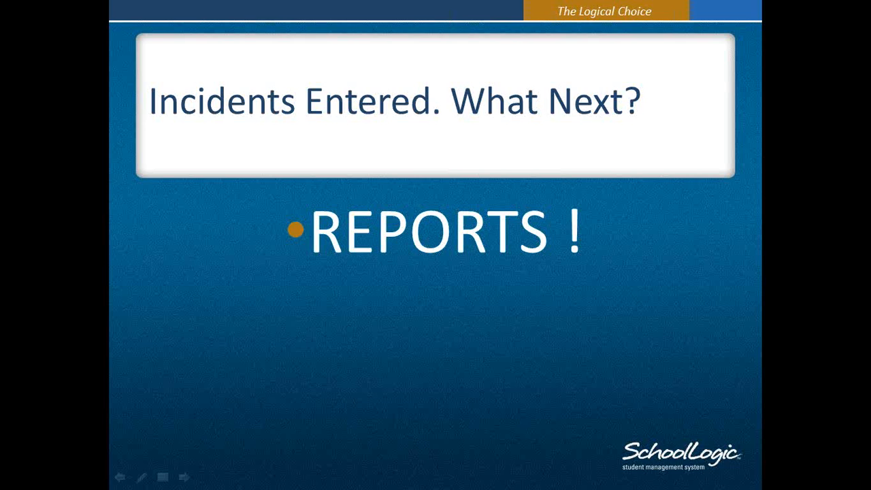
key(Right)
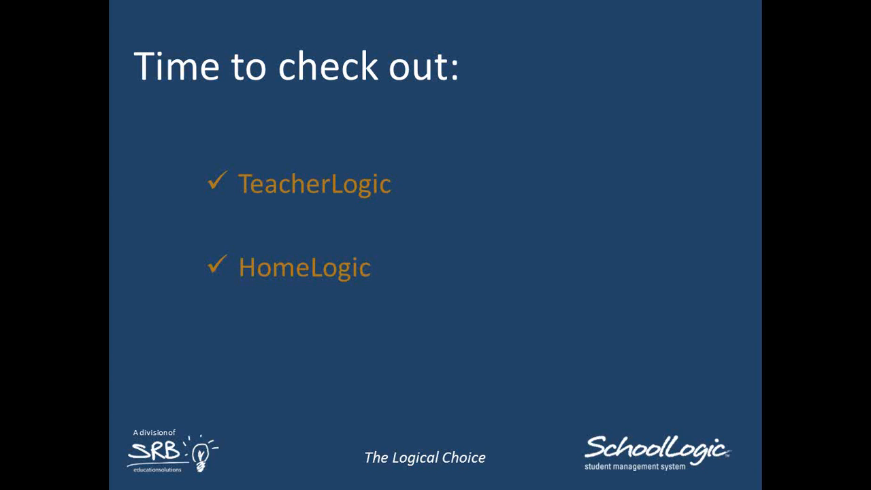
key(alt+Tab)
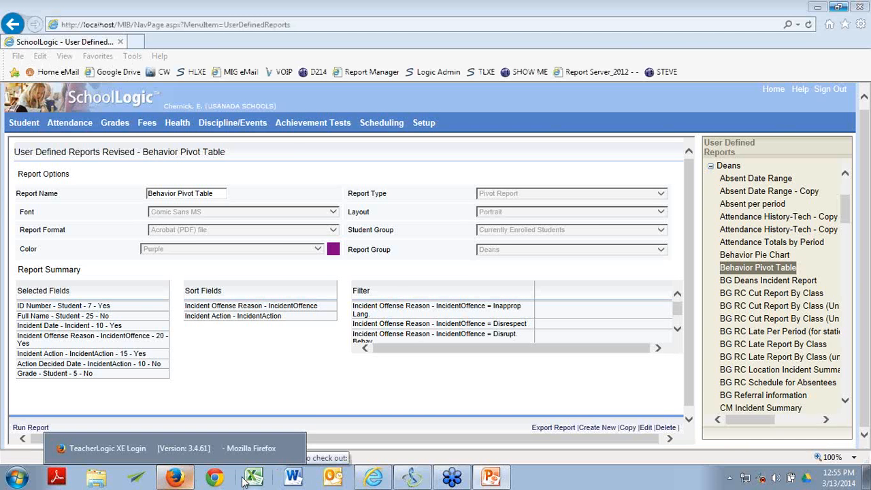
Step: Log into TeacherLogic and show the Discipline incident list for class Township HS D214 - 002
click(181, 478)
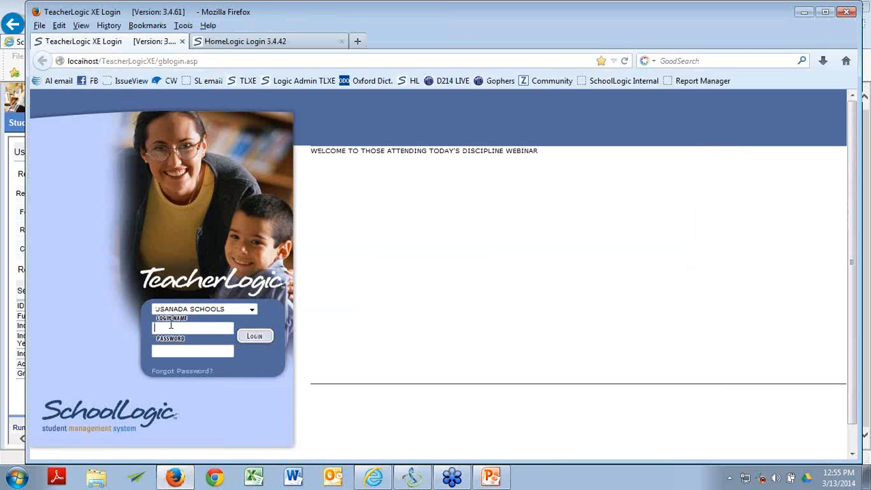
key(Tab)
key(Return)
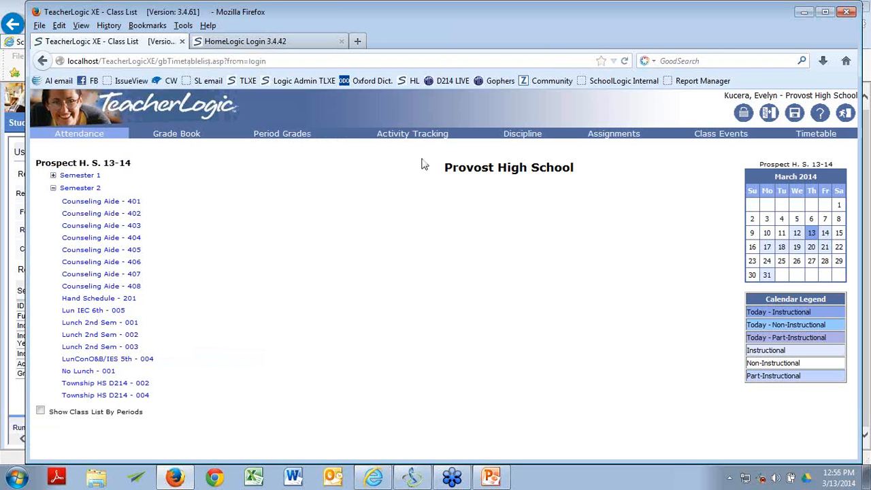
click(134, 385)
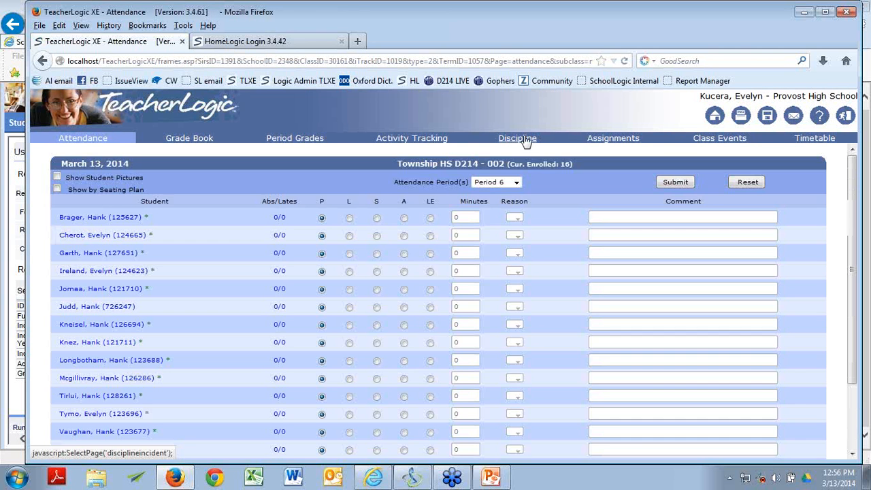
click(524, 140)
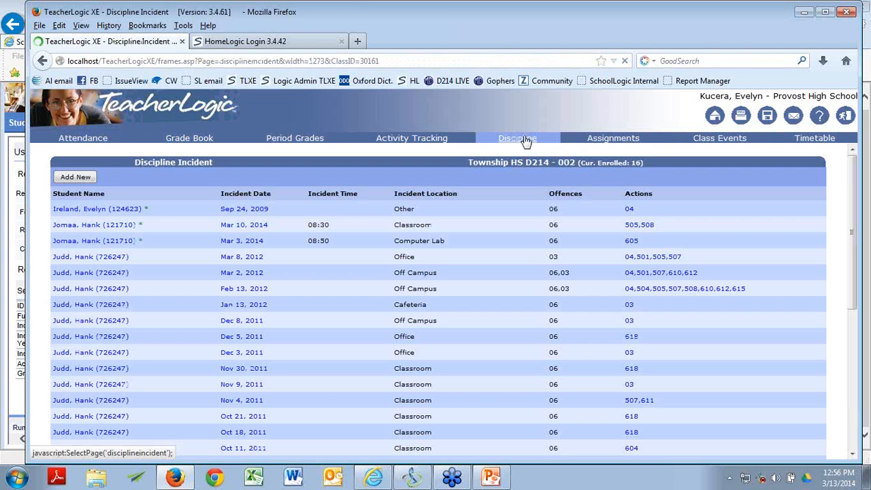
click(83, 180)
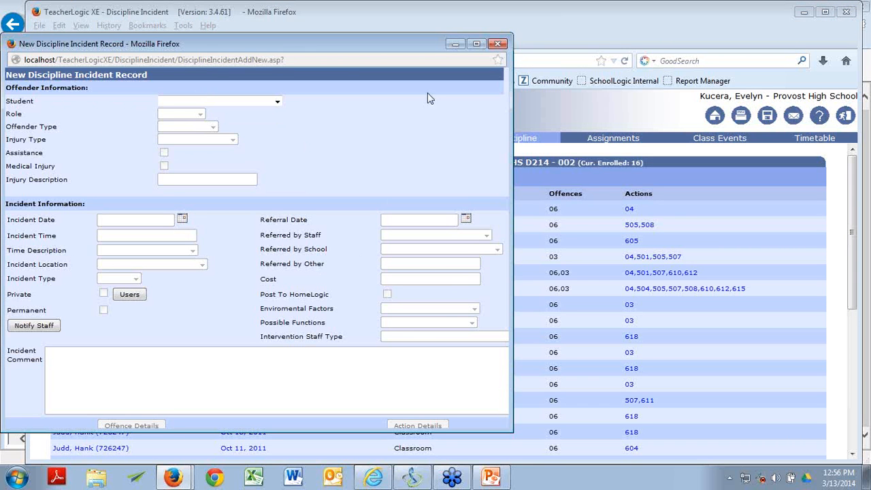
click(499, 44)
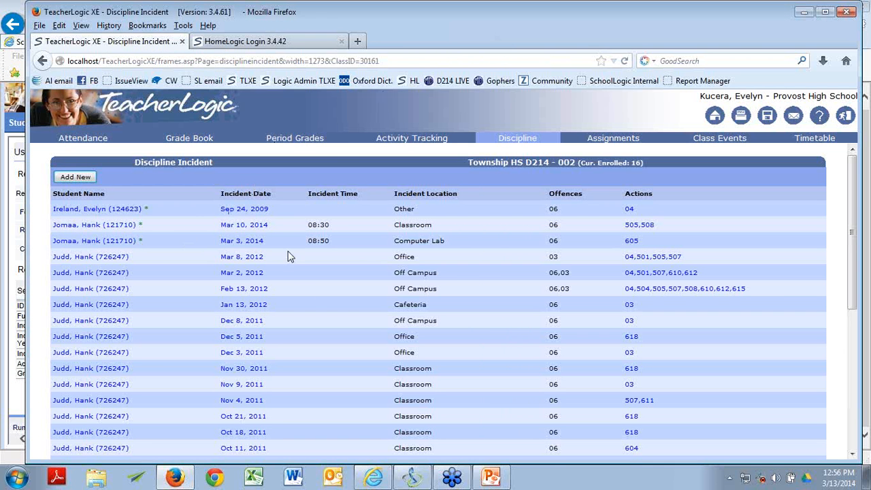
scroll(311, 318, down, 5)
scroll(311, 321, up, 6)
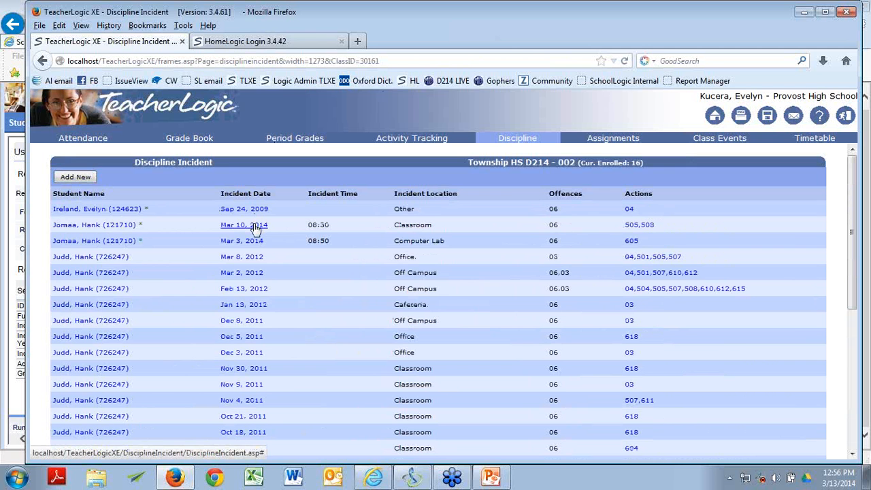
click(256, 226)
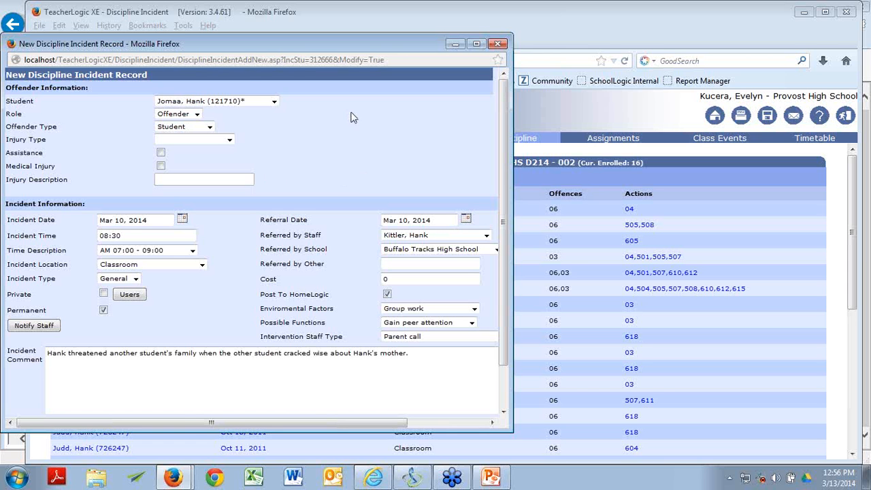
click(497, 45)
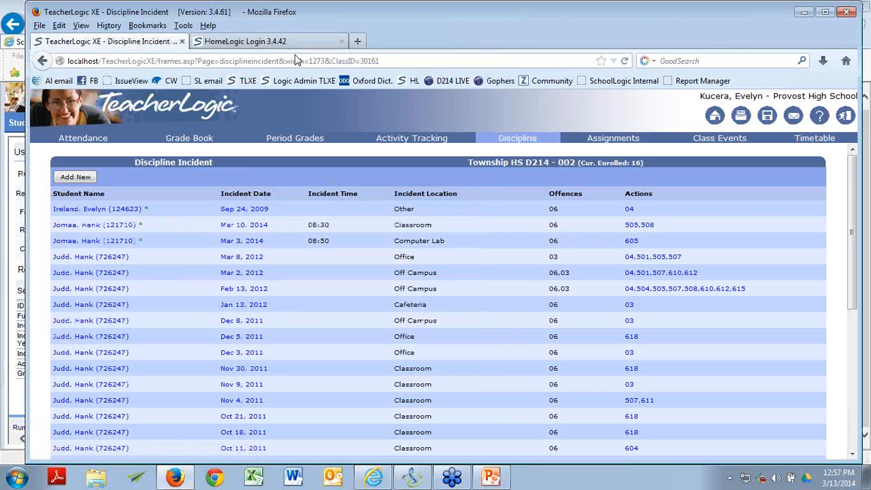
Step: Sign into HomeLogic with the parent account's login name and password
click(252, 42)
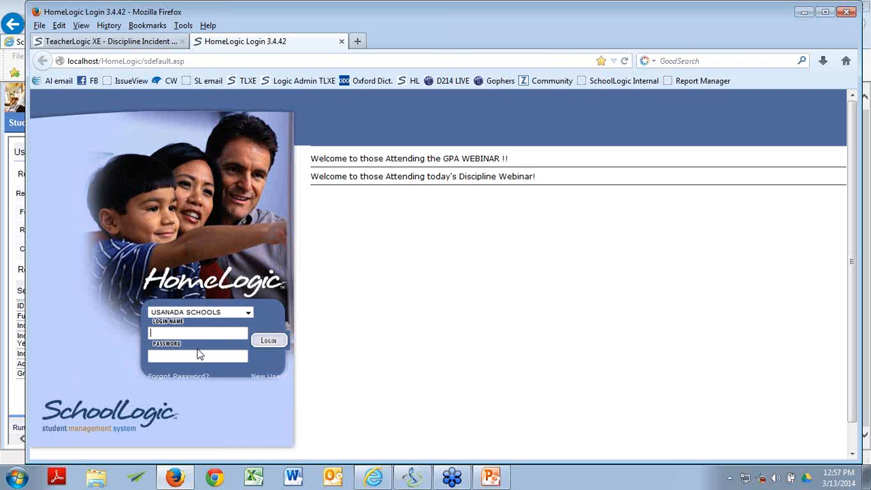
text(parent)
key(Tab)
text(*****)
key(Return)
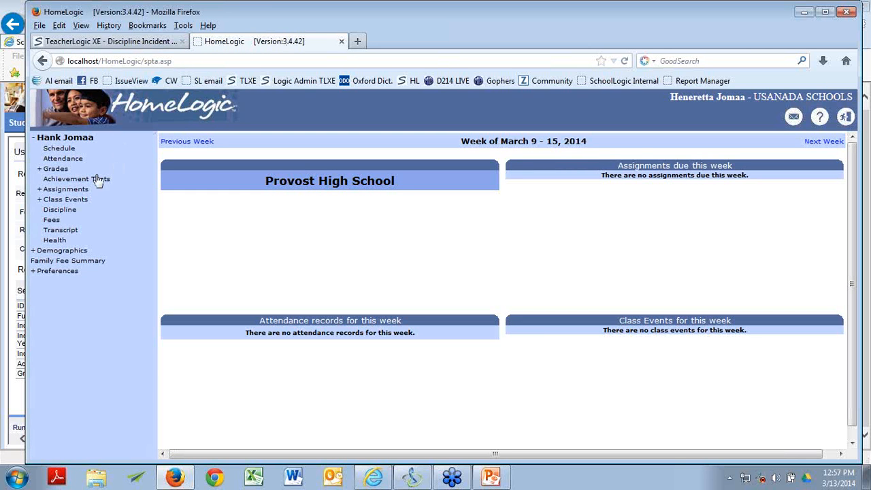
Step: Review the student's two discipline entries, then close Firefox and both its tabs
click(72, 212)
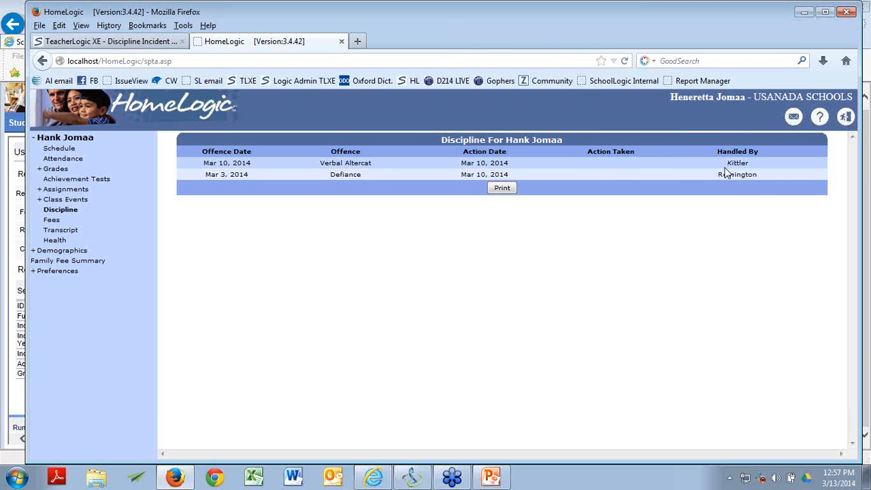
click(846, 12)
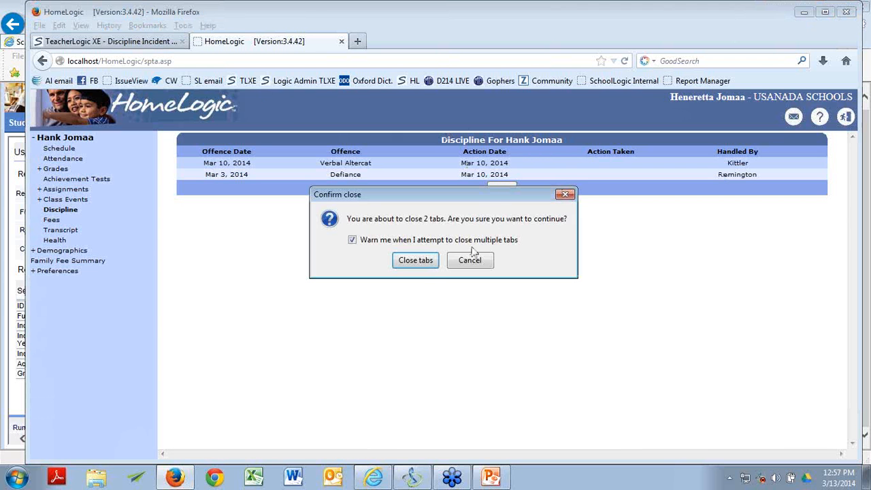
click(415, 260)
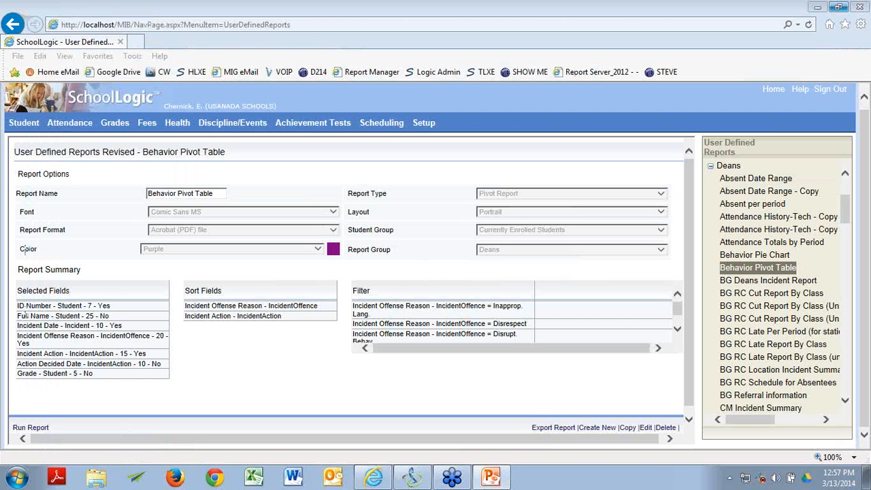